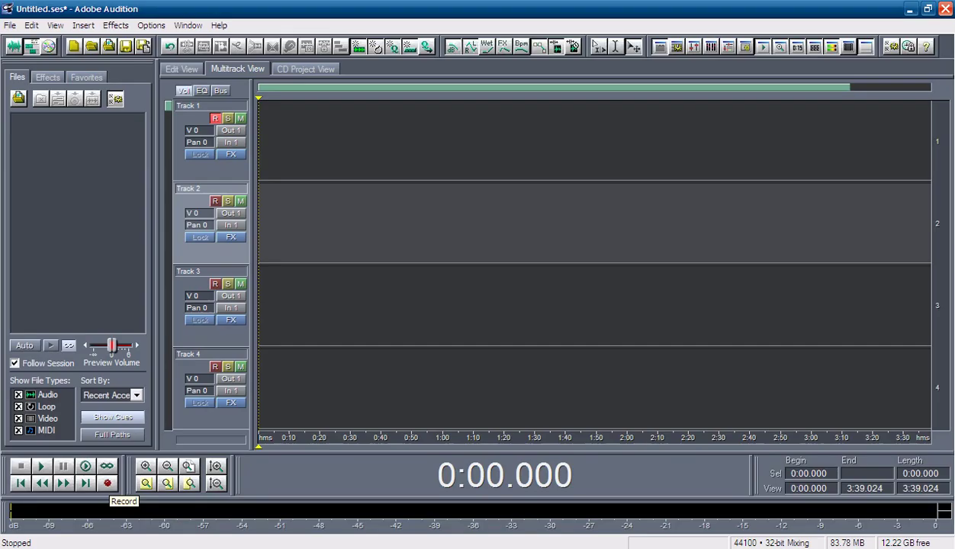
# Record a vocal take about 16 seconds long on Track 1 and play it back.
pyautogui.click(107, 483)
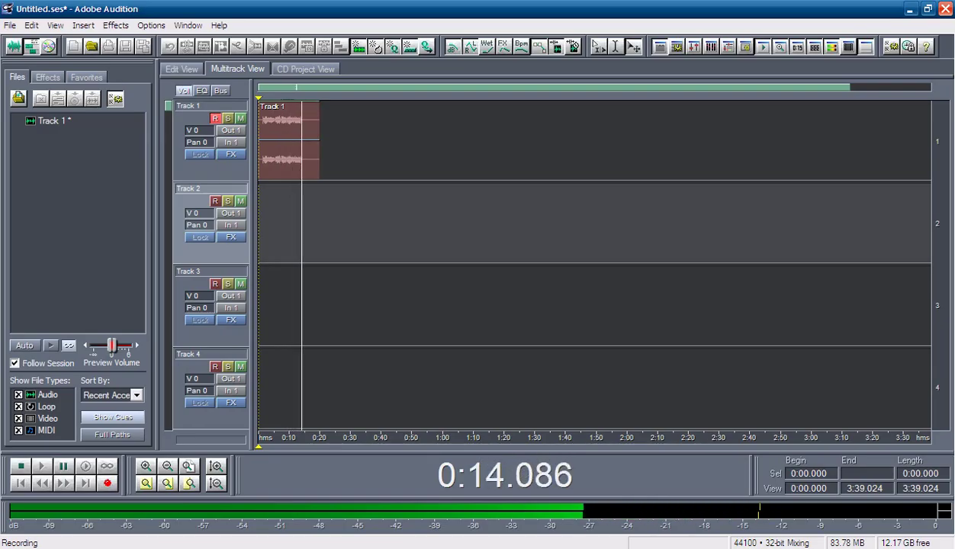
pyautogui.press('space')
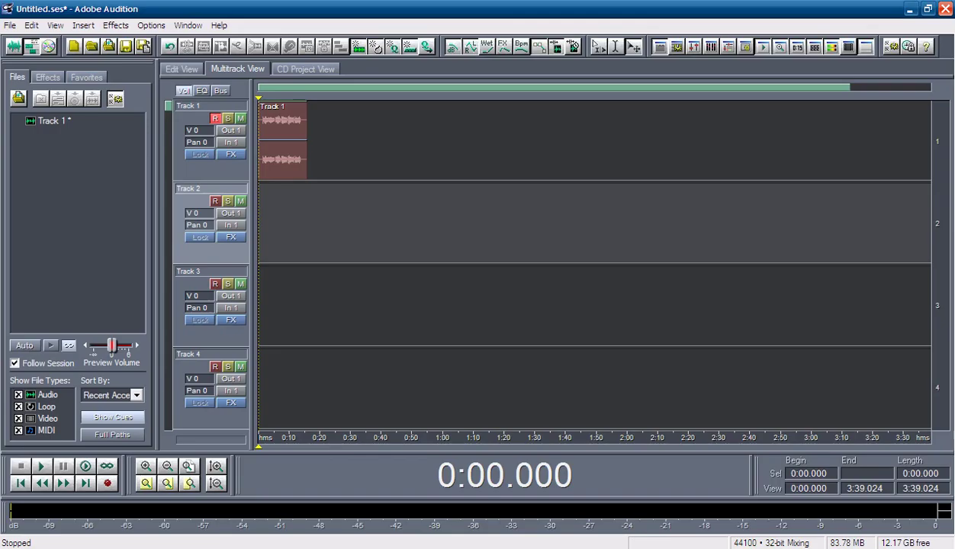
pyautogui.press('space')
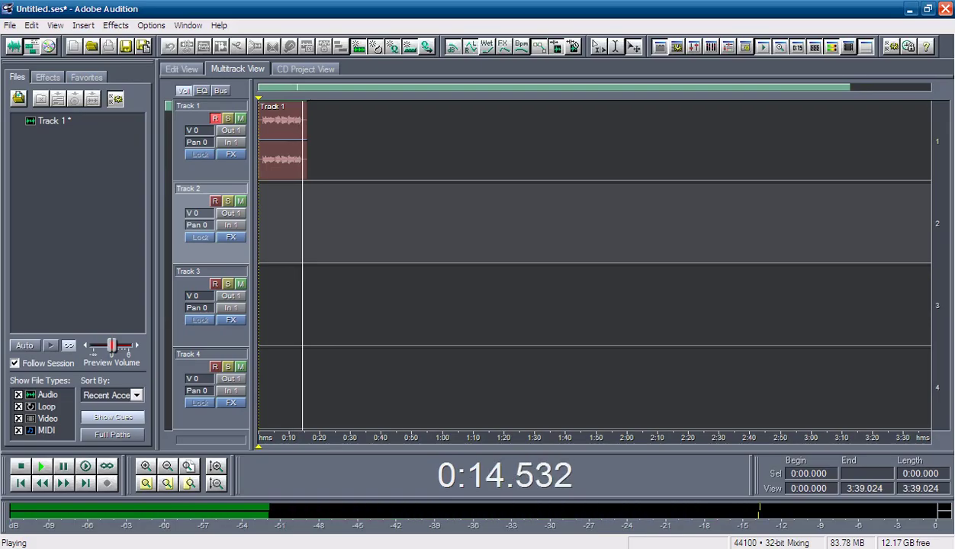
# Open the Track 1 clip for waveform editing and select the vocal from about 0:01.377 to 0:14.298.
pyautogui.click(211, 167)
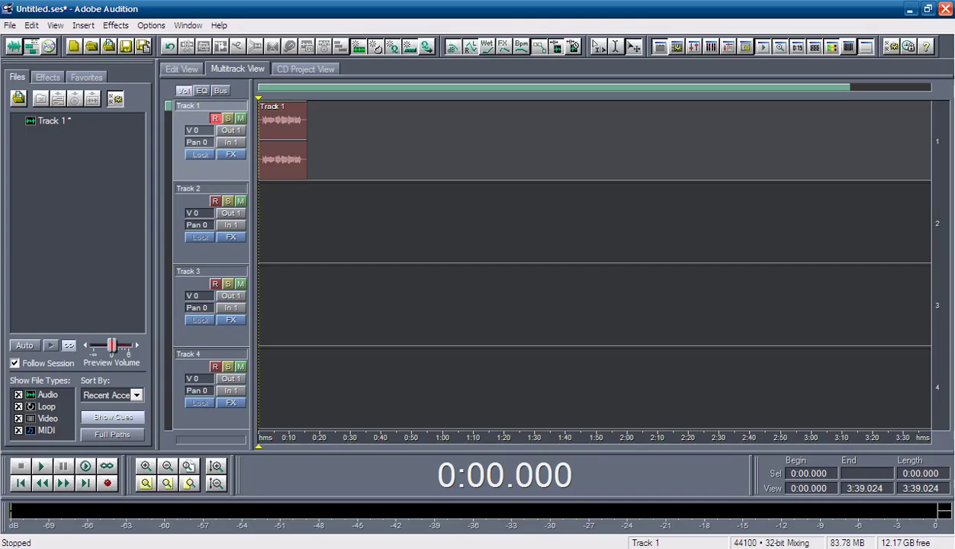
pyautogui.doubleClick(301, 149)
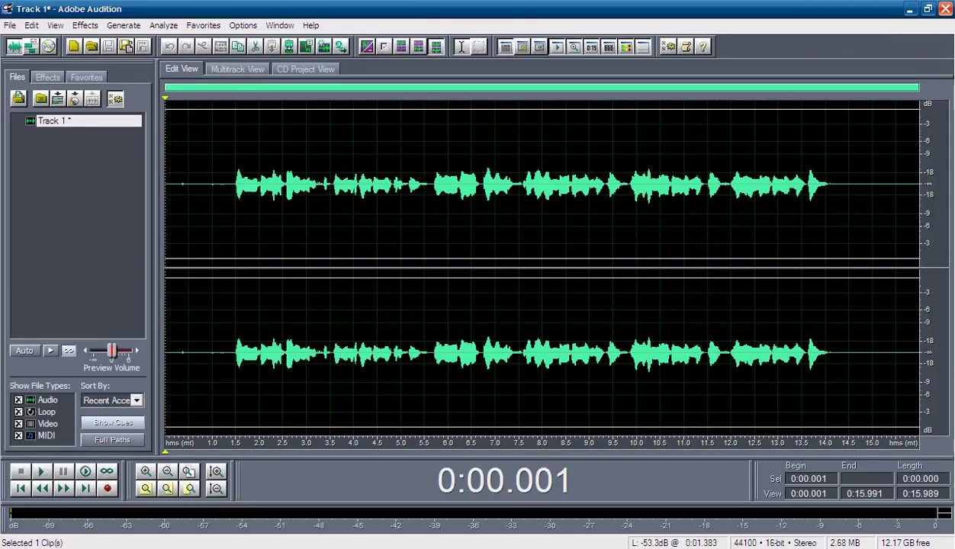
pyautogui.moveTo(230, 229); pyautogui.dragTo(840, 229)
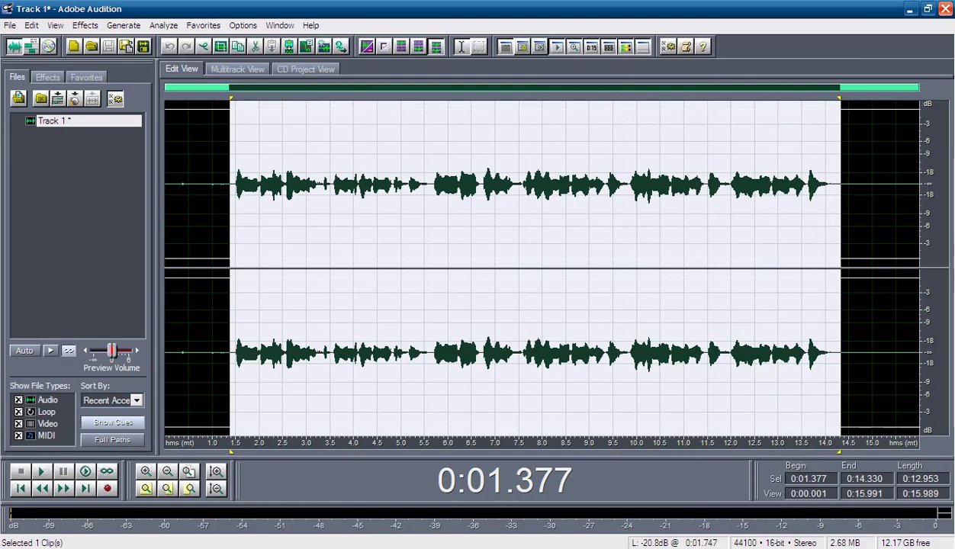
pyautogui.click(247, 228)
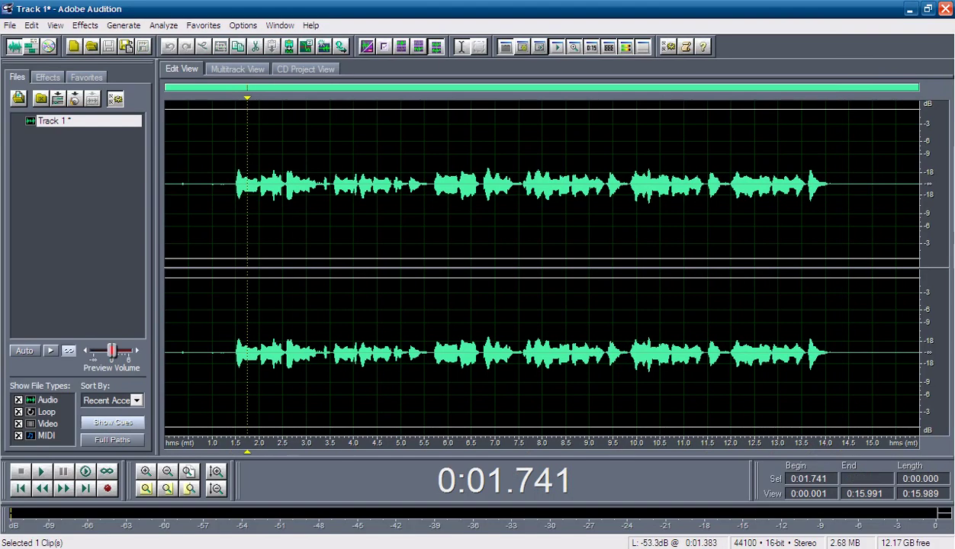
pyautogui.click(230, 229)
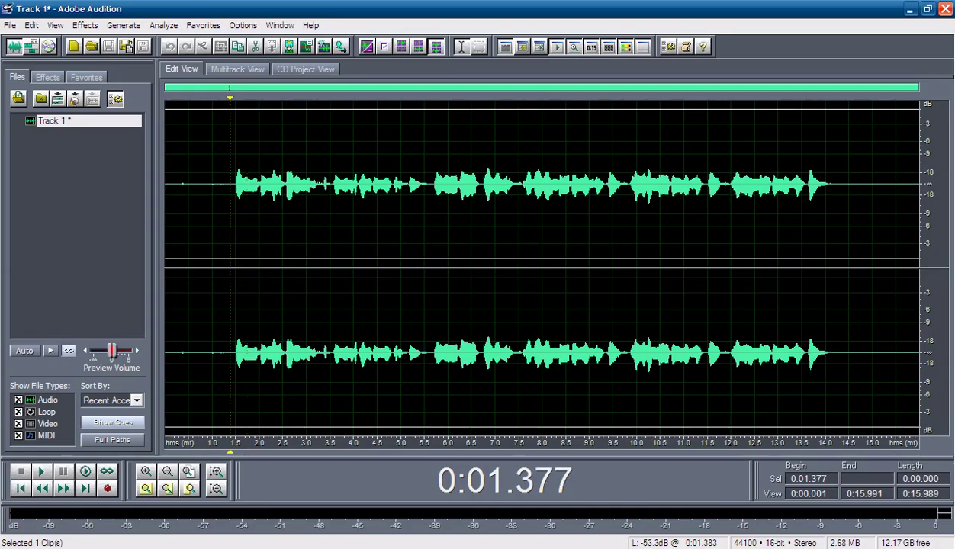
pyautogui.moveTo(230, 228); pyautogui.dragTo(840, 229)
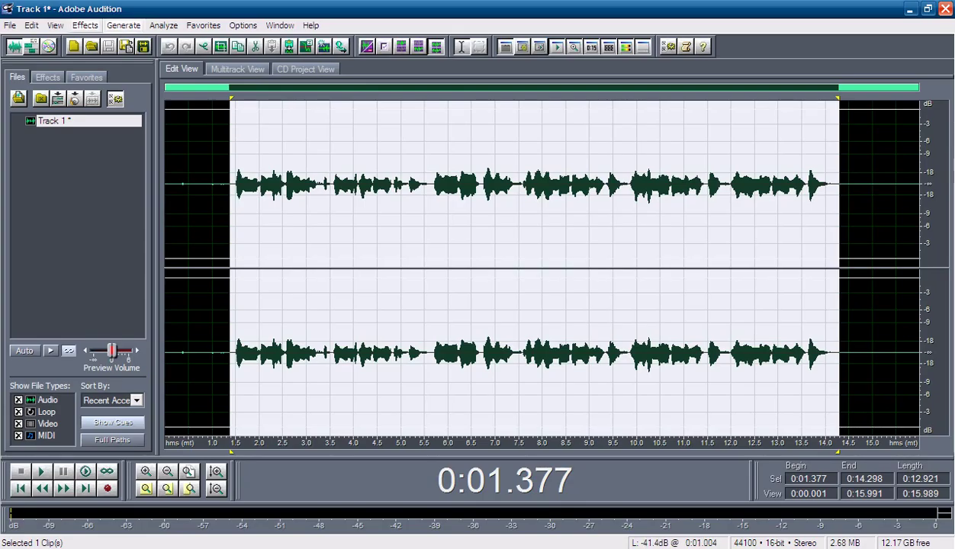
# Apply the Studio Reverb effect to the selected vocal with the Vocal Reverb (medium) preset.
pyautogui.click(86, 26)
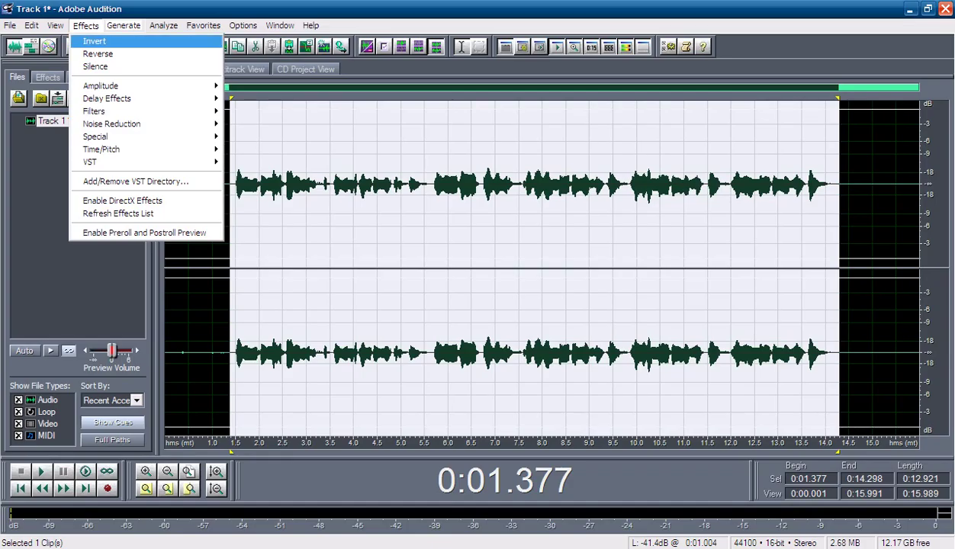
pyautogui.moveTo(107, 99)
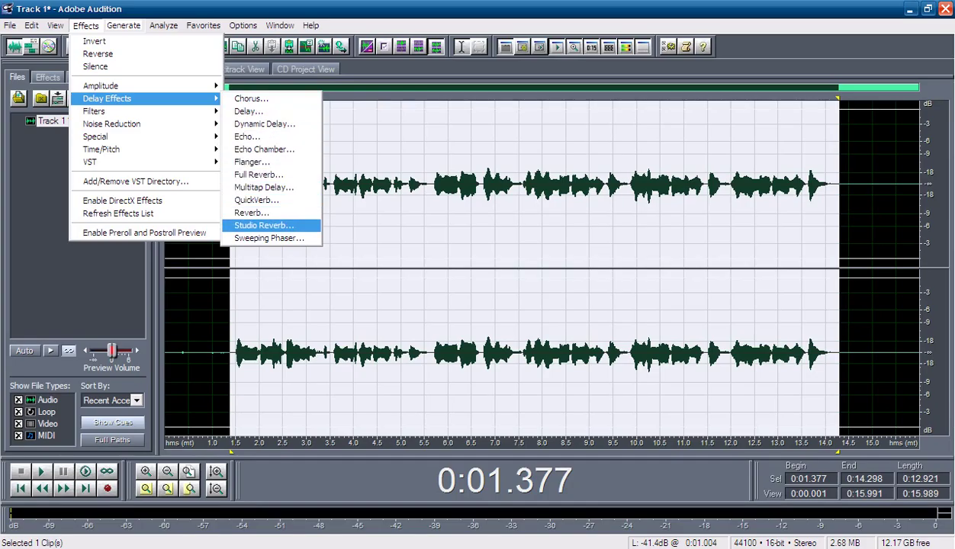
pyautogui.press('Return')
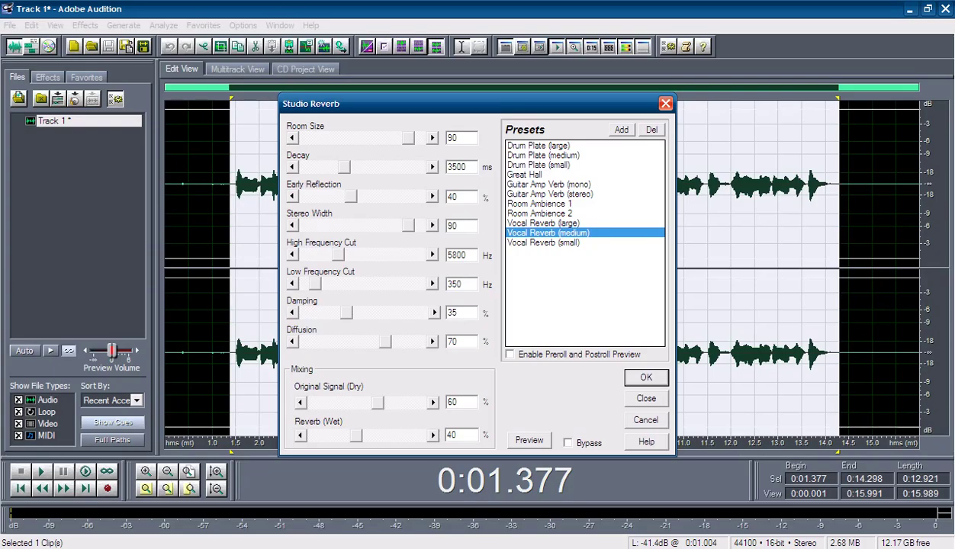
pyautogui.click(543, 223)
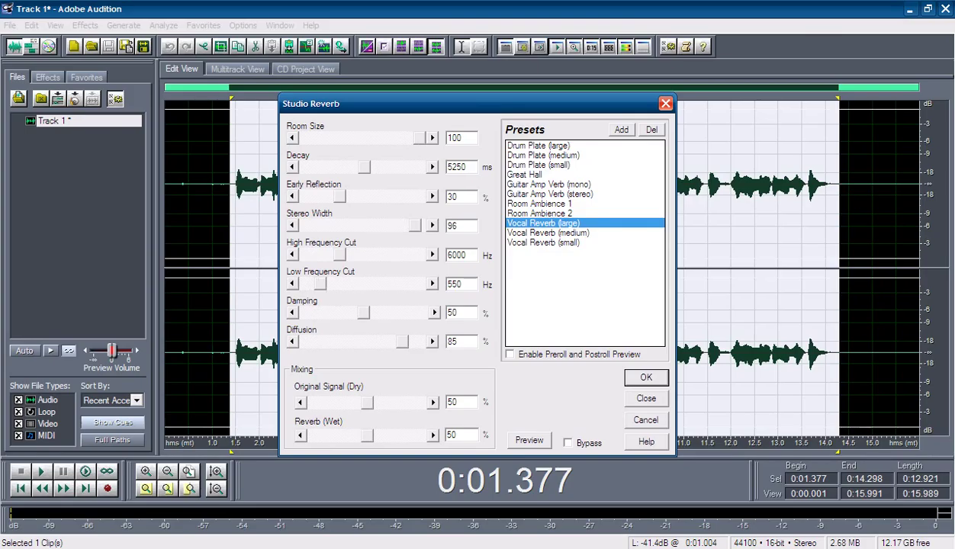
pyautogui.click(548, 233)
pyautogui.click(543, 243)
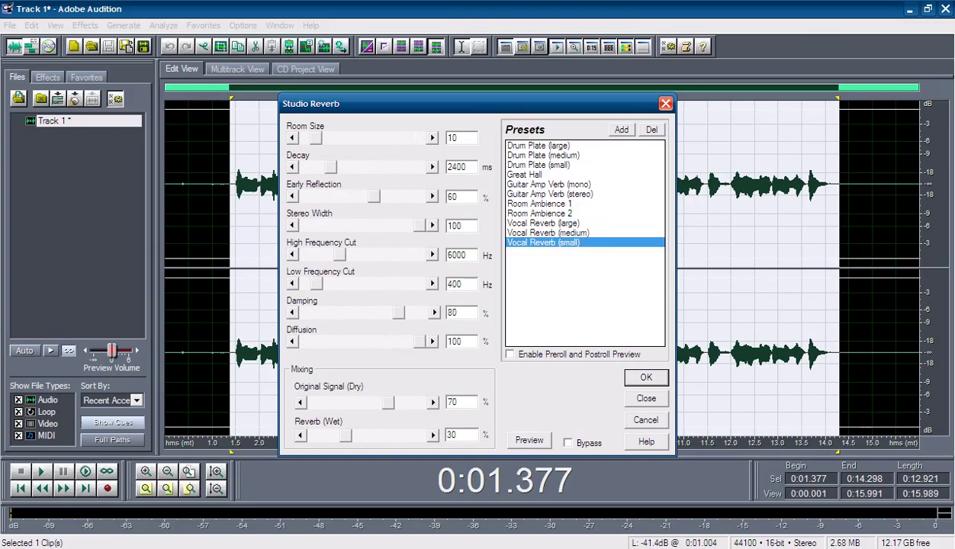
pyautogui.click(548, 233)
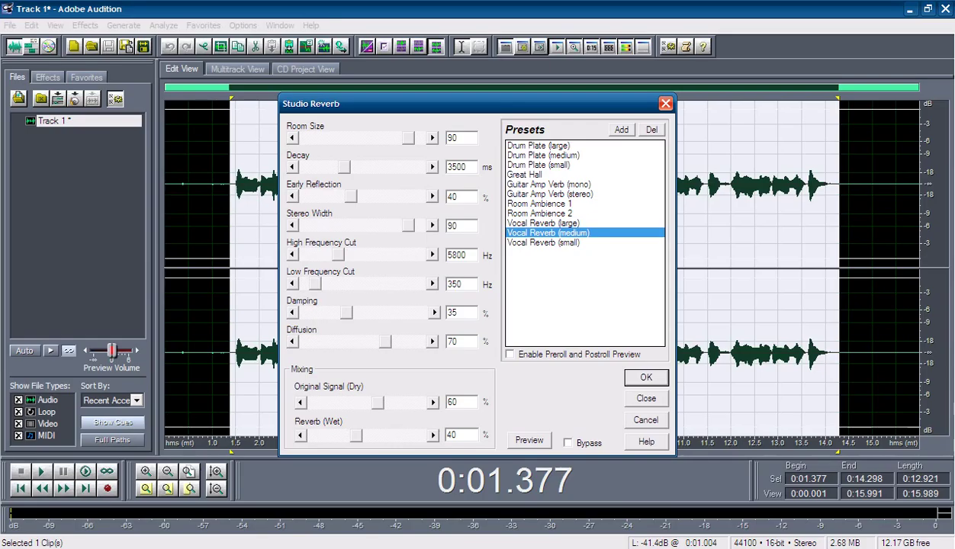
pyautogui.click(646, 377)
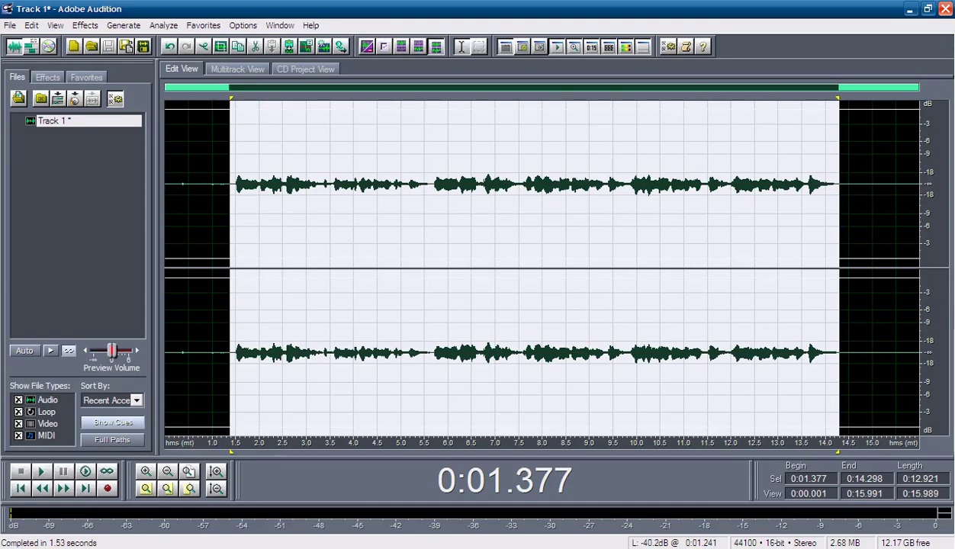
# Play the processed vocal from about 0:01.108 to hear the reverb.
pyautogui.click(218, 183)
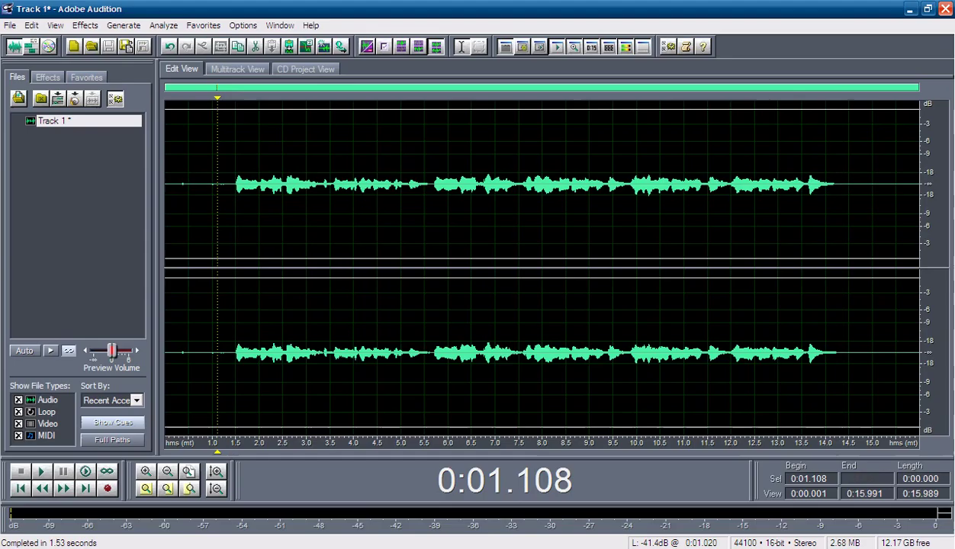
pyautogui.press('space')
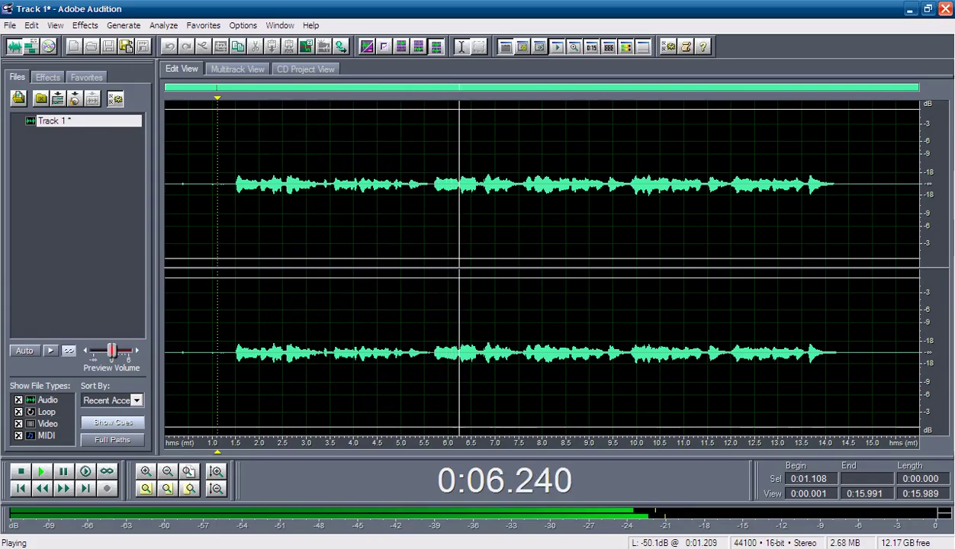
pyautogui.press('space')
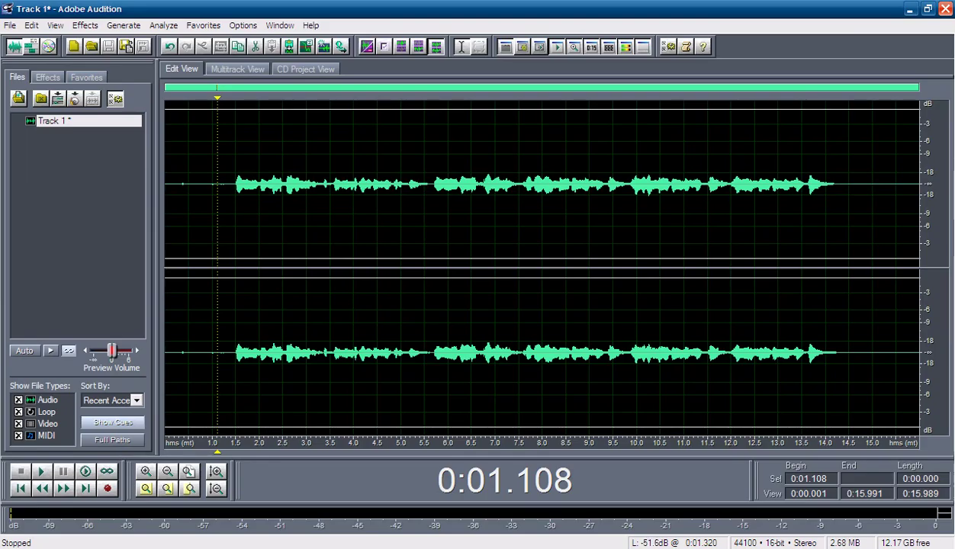
# Select the vocal from about 0:01.345 to 0:14.346 and open the Amplify/Fade effect.
pyautogui.click(228, 184)
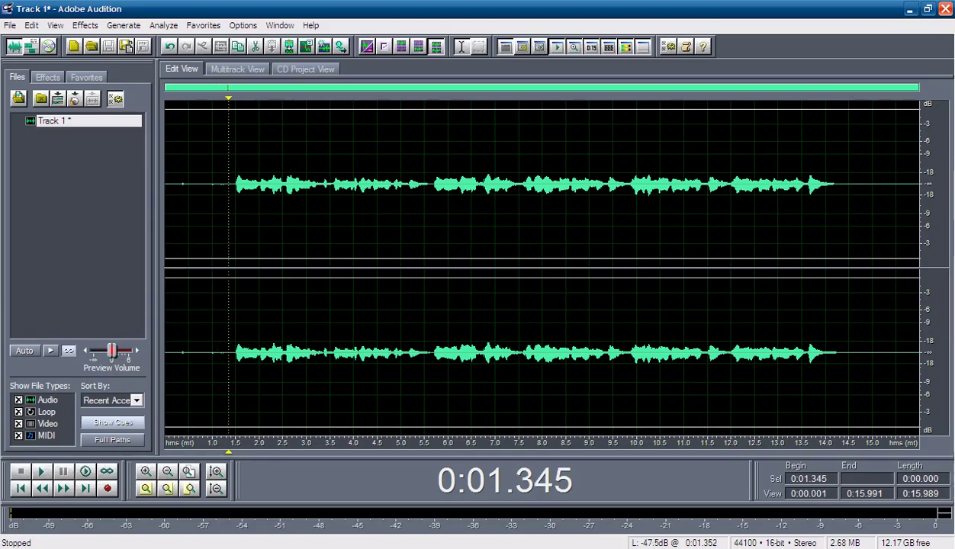
pyautogui.moveTo(228, 191); pyautogui.dragTo(840, 190)
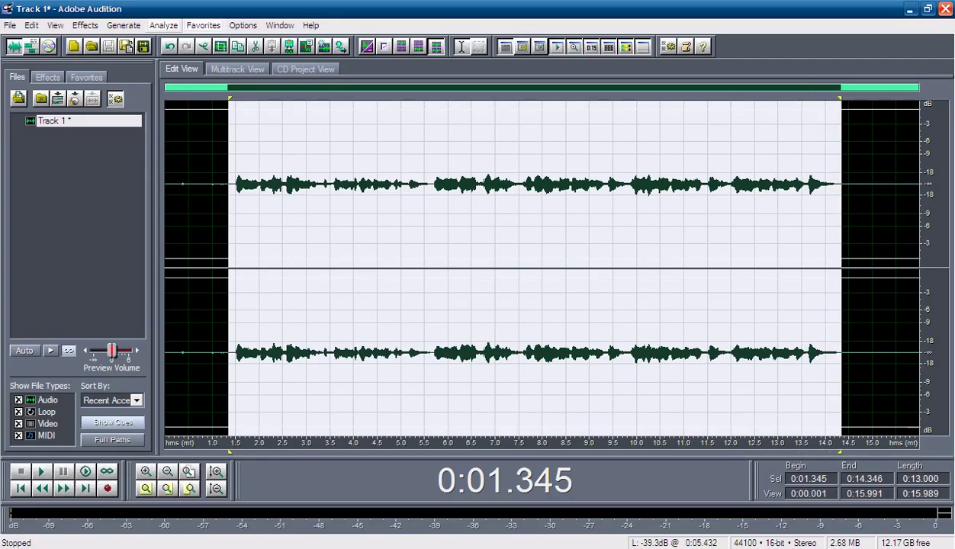
pyautogui.click(85, 25)
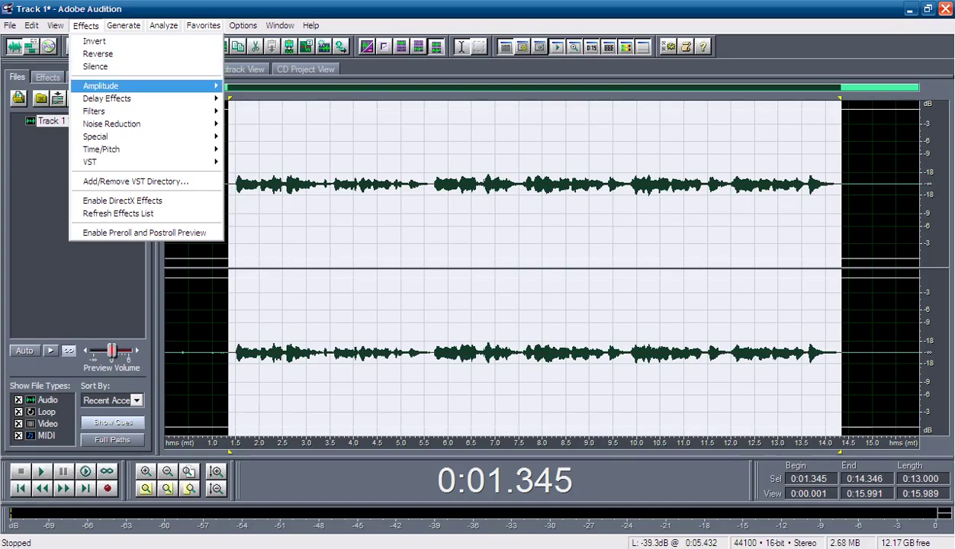
pyautogui.moveTo(100, 86)
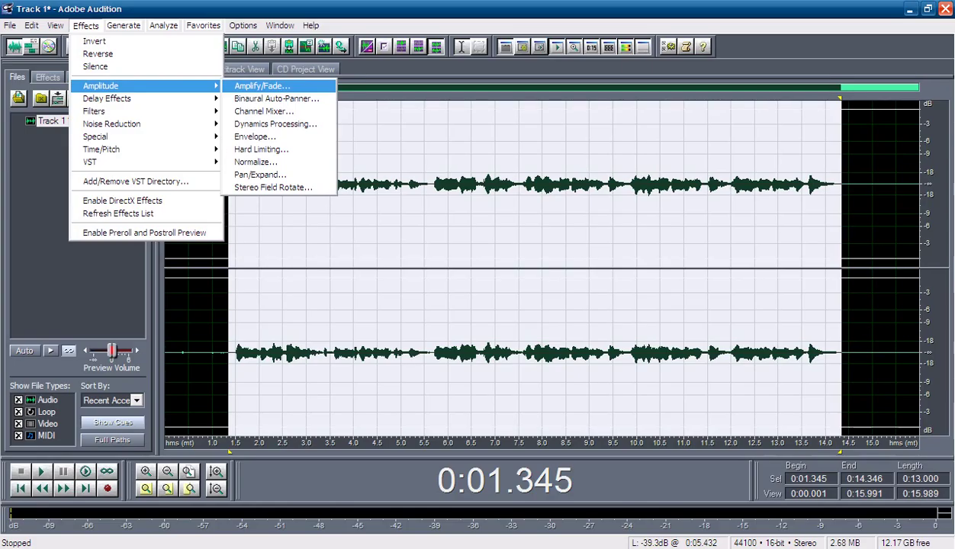
pyautogui.click(262, 85)
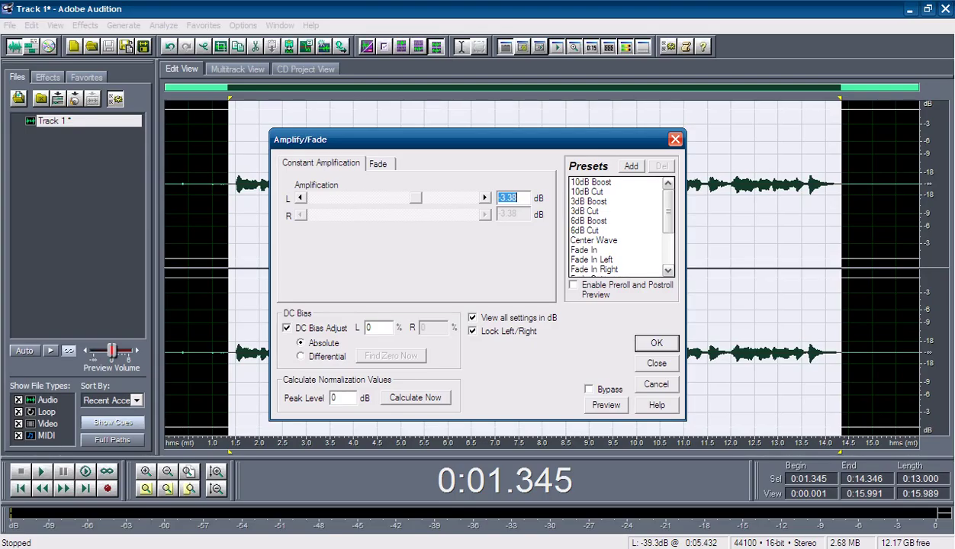
# Set the constant amplification to 2.7 dB on both channels and preview the result.
pyautogui.write('3.38')
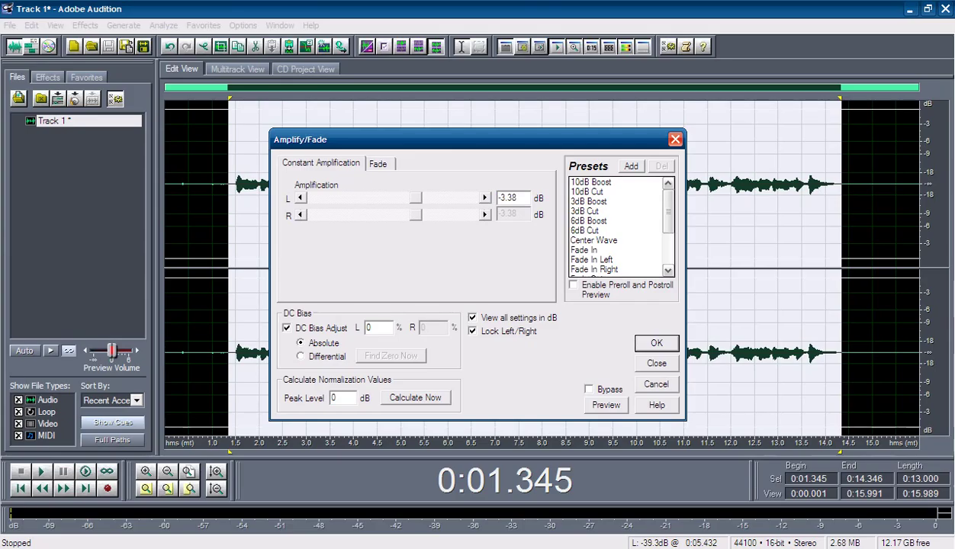
pyautogui.press('Left')
pyautogui.press('Left')
pyautogui.press('Left')
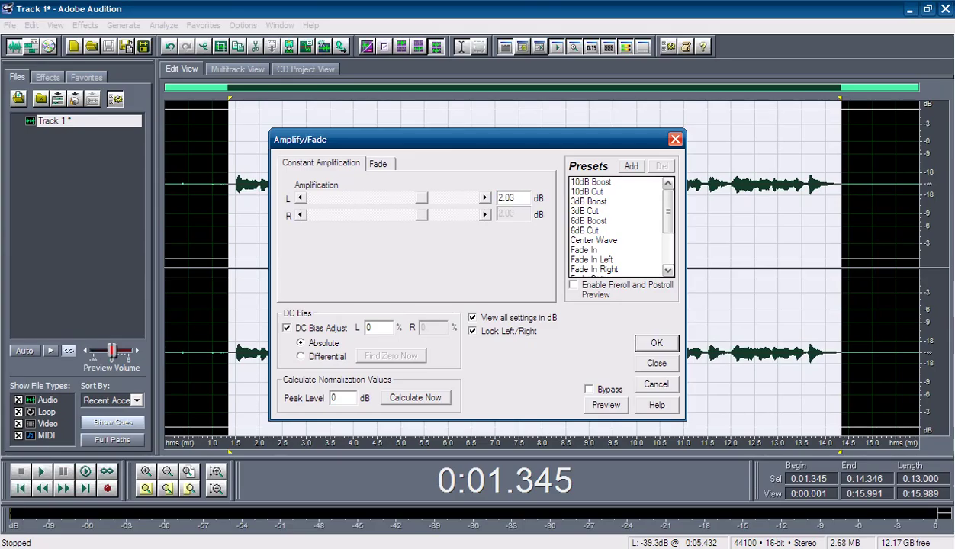
pyautogui.press('Right')
pyautogui.press('Right')
pyautogui.click(606, 405)
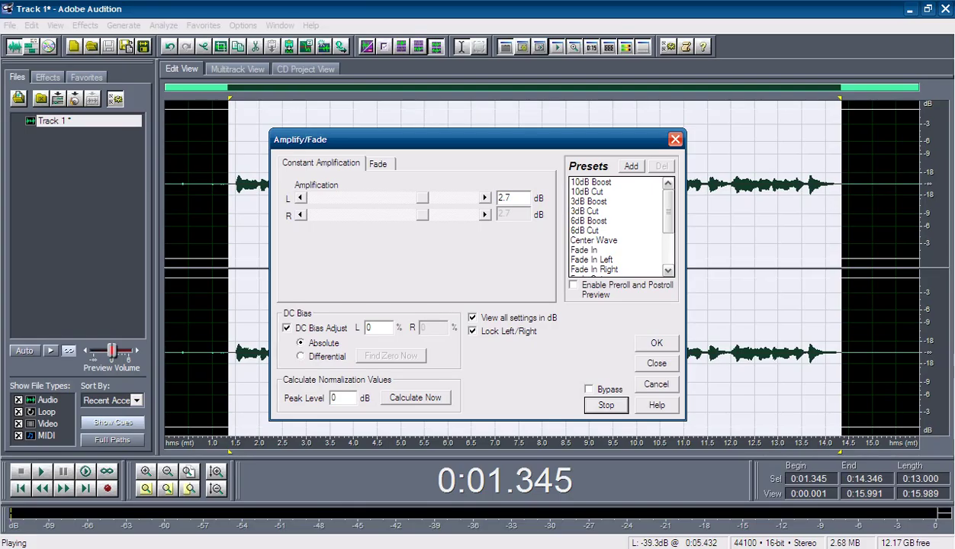
pyautogui.press('space')
# Raise the amplification to 4.73 dB on both channels and preview the result.
pyautogui.moveTo(422, 197); pyautogui.dragTo(426, 197)
pyautogui.press('Left')
pyautogui.press('Left')
pyautogui.press('Left')
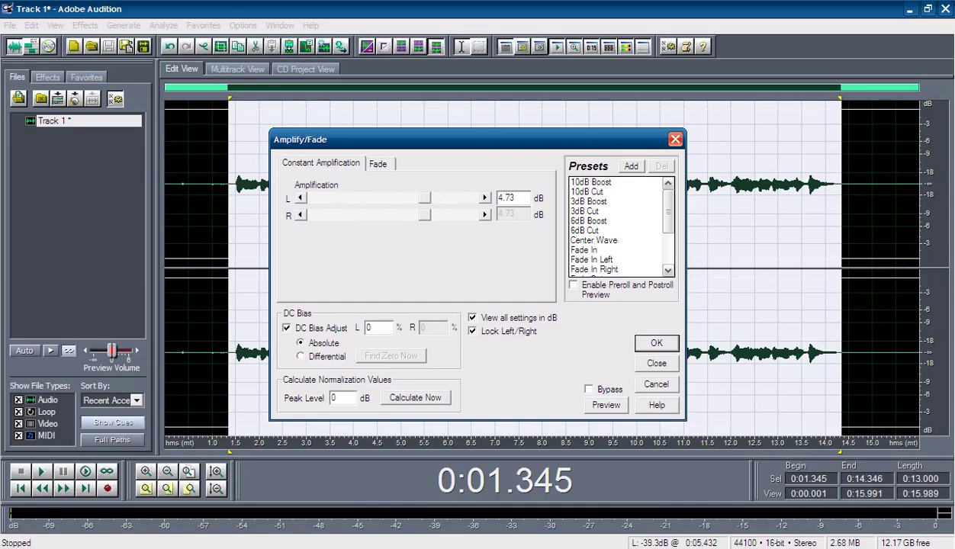
pyautogui.click(606, 405)
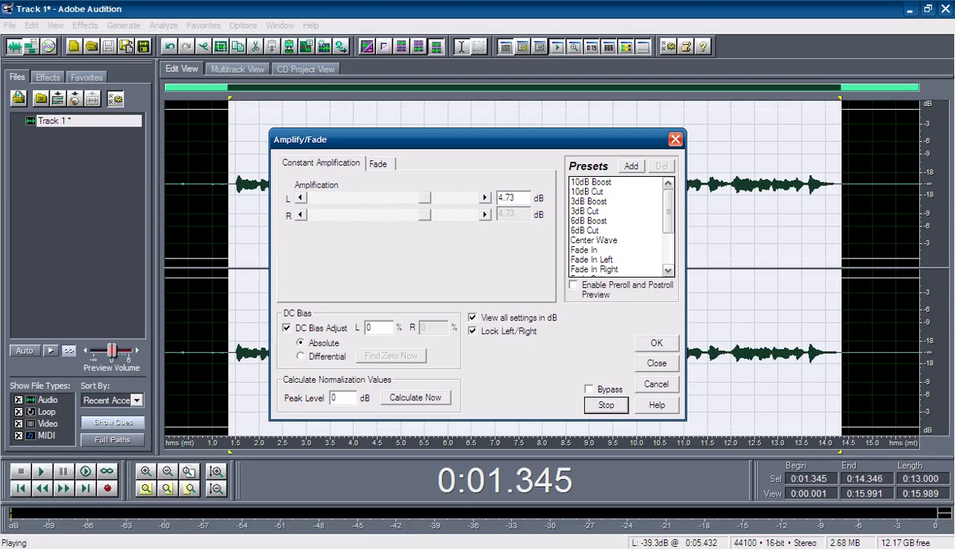
pyautogui.click(605, 405)
# Set the amplification to 6.76 dB on both channels, preview it and apply it to the selected vocal.
pyautogui.click(656, 342)
pyautogui.press('Right')
pyautogui.press('Right')
pyautogui.press('Right')
pyautogui.press('Right')
pyautogui.press('Left')
pyautogui.press('Left')
pyautogui.press('Left')
pyautogui.press('Left')
pyautogui.press('Left')
pyautogui.press('Left')
pyautogui.press('Left')
pyautogui.press('Left')
pyautogui.press('Right')
pyautogui.press('Right')
pyautogui.press('Right')
pyautogui.press('Right')
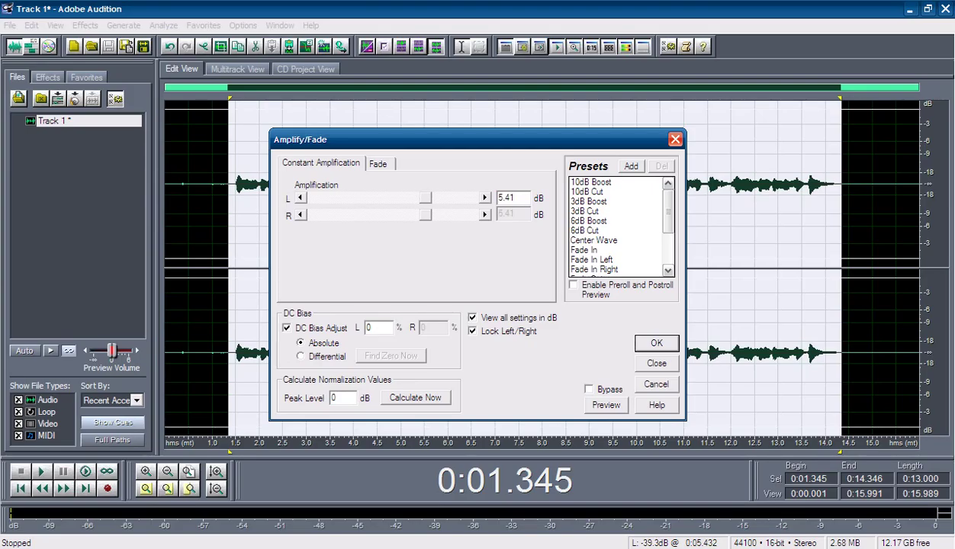
pyautogui.press('Right')
pyautogui.press('Right')
pyautogui.press('Right')
pyautogui.press('Right')
pyautogui.hotkey('alt', 'p')
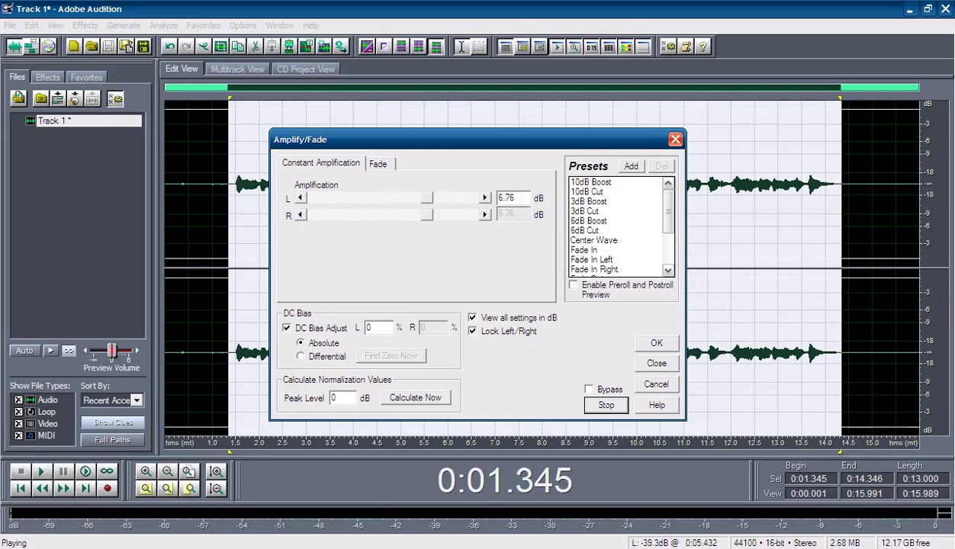
pyautogui.press('space')
pyautogui.press('Return')
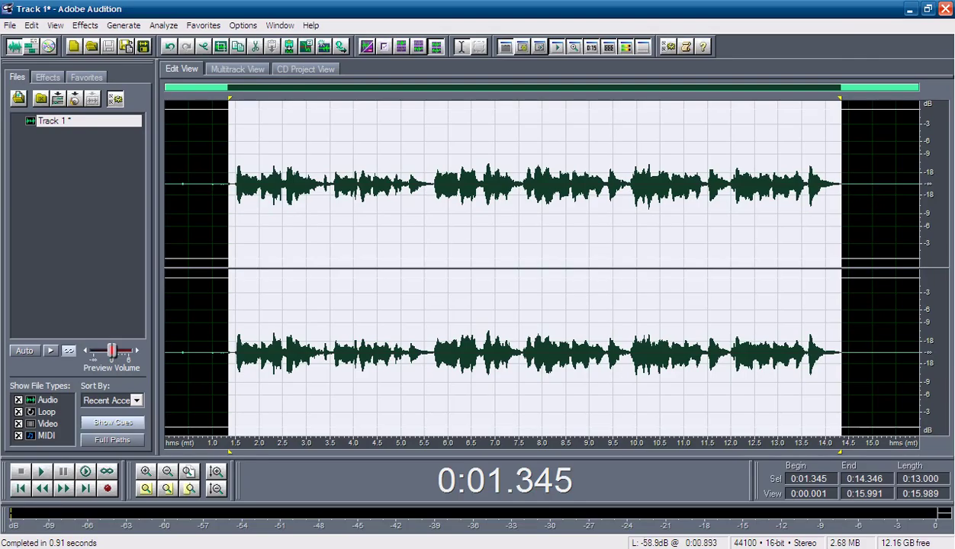
# Clear the waveform selection and place the cursor just before the vocal starts, at about 0:01.187.
pyautogui.click(259, 198)
pyautogui.moveTo(230, 229); pyautogui.dragTo(842, 305)
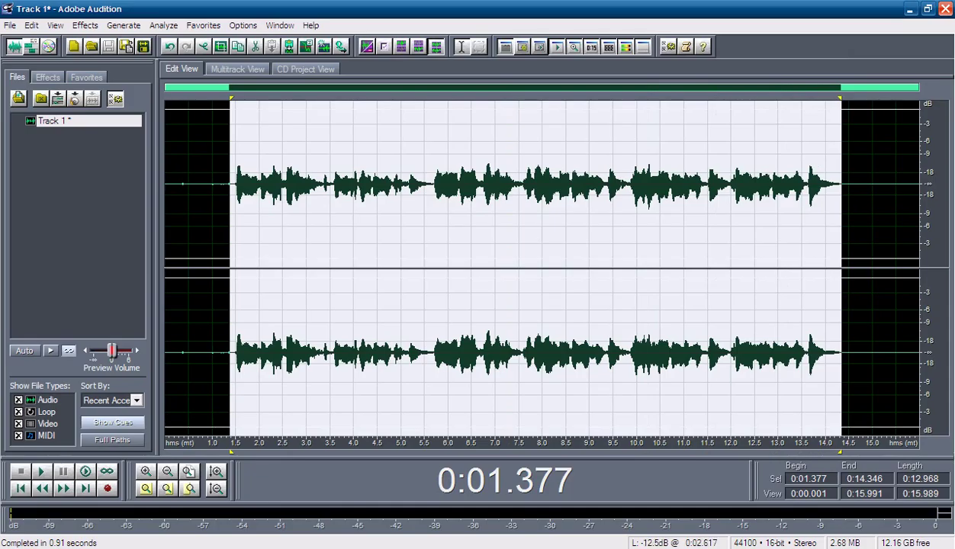
pyautogui.click(288, 183)
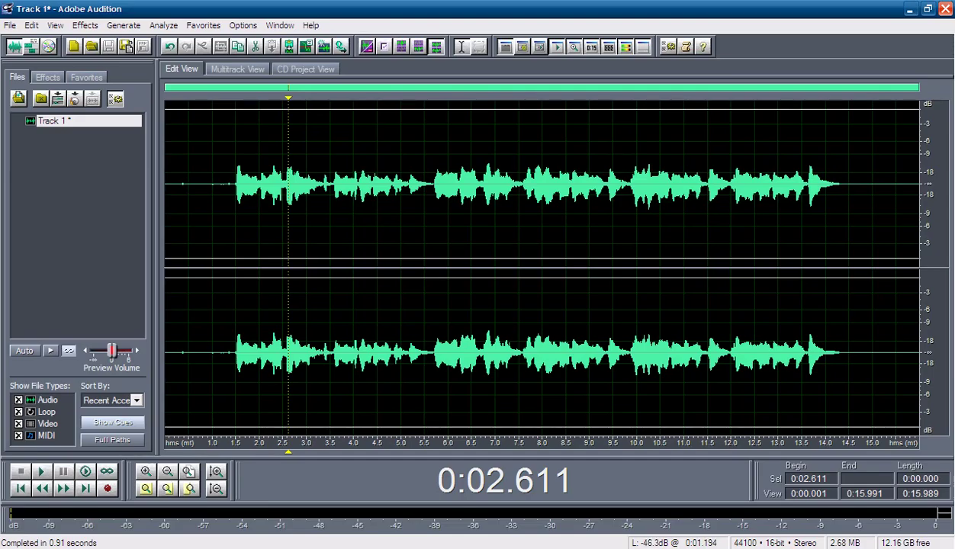
pyautogui.click(221, 184)
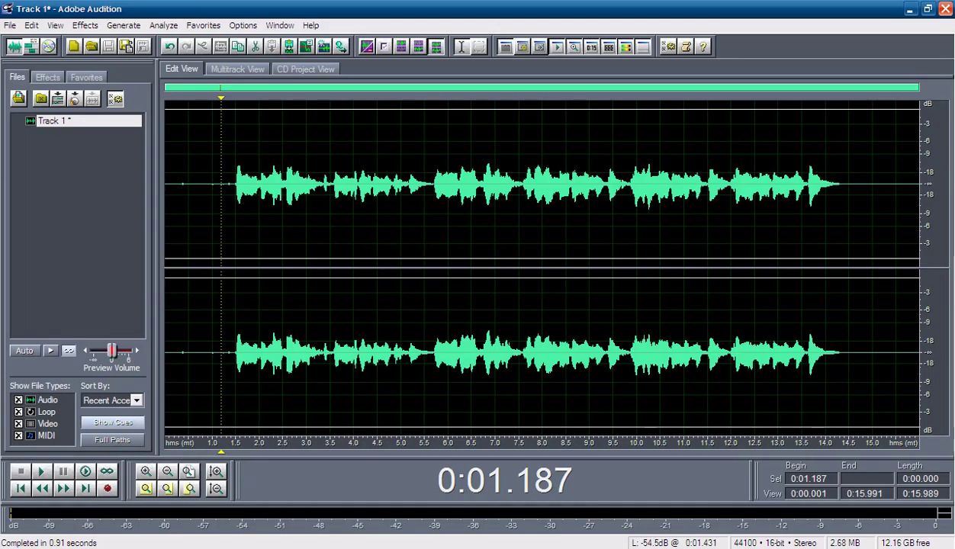
# Select the vocal from 0:01.409 to 0:14.678, amplify it by 16.23 dB on both channels and clear the selection.
pyautogui.moveTo(231, 184); pyautogui.dragTo(858, 358)
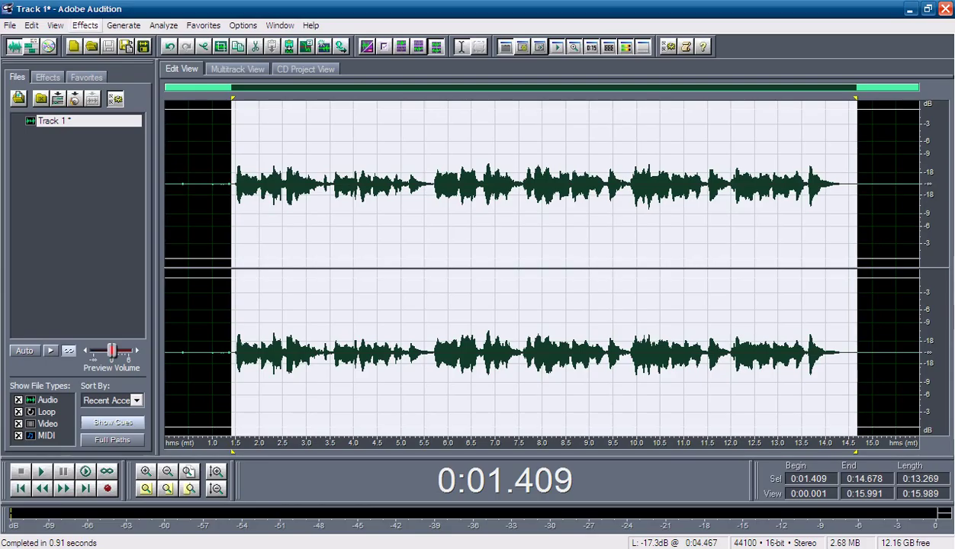
pyautogui.click(85, 25)
pyautogui.moveTo(100, 86)
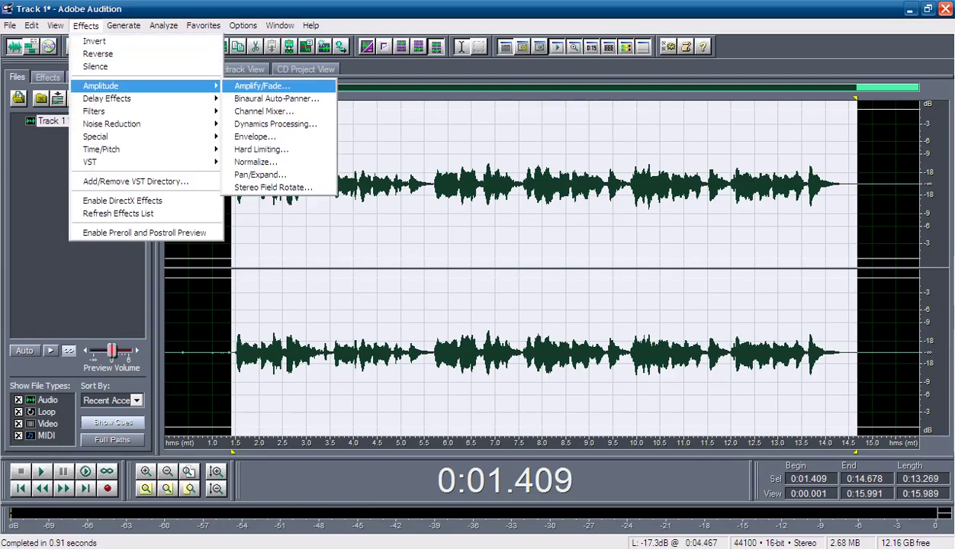
pyautogui.click(261, 85)
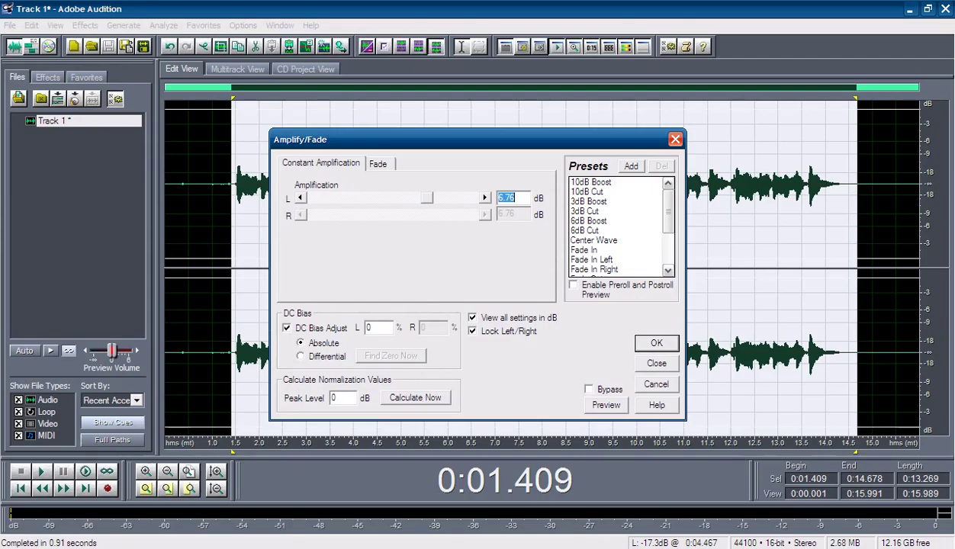
pyautogui.moveTo(426, 198); pyautogui.dragTo(437, 198)
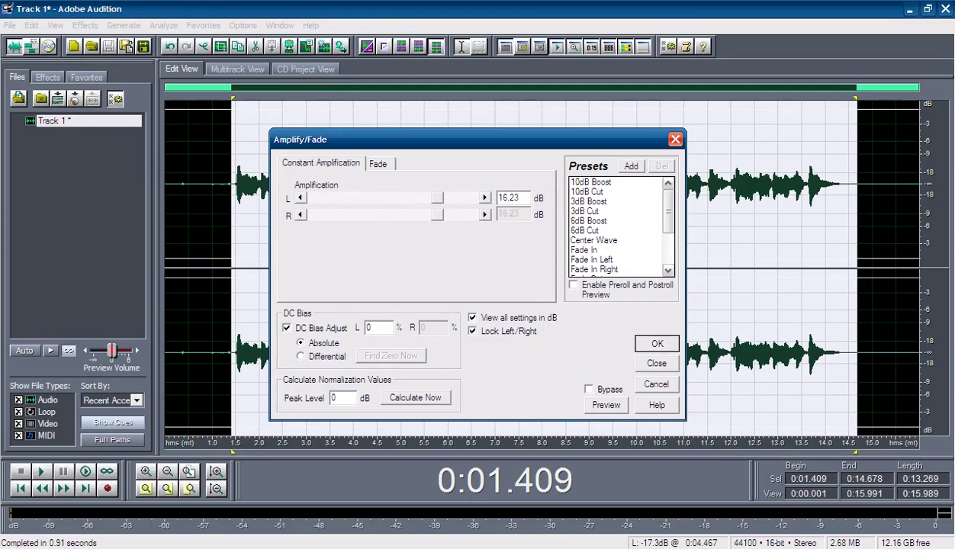
pyautogui.click(656, 344)
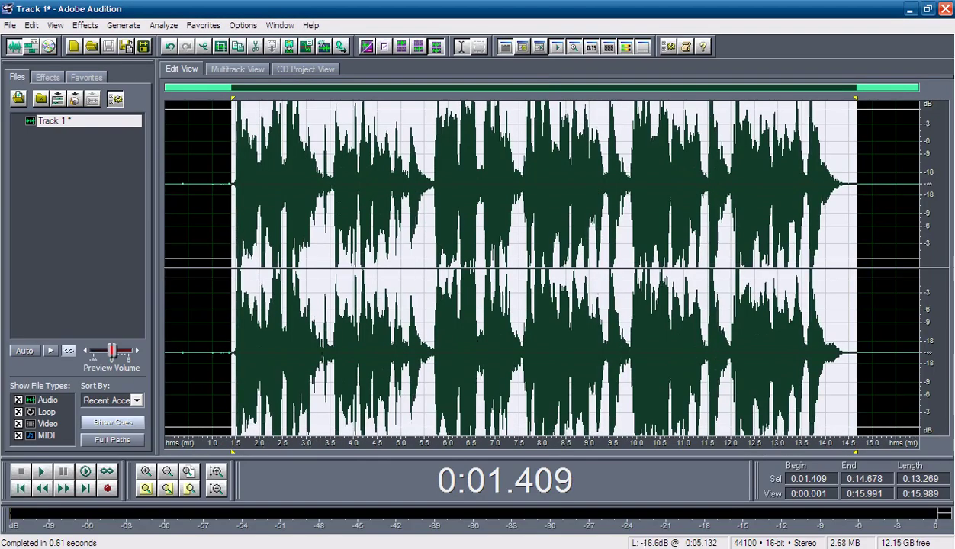
pyautogui.click(305, 183)
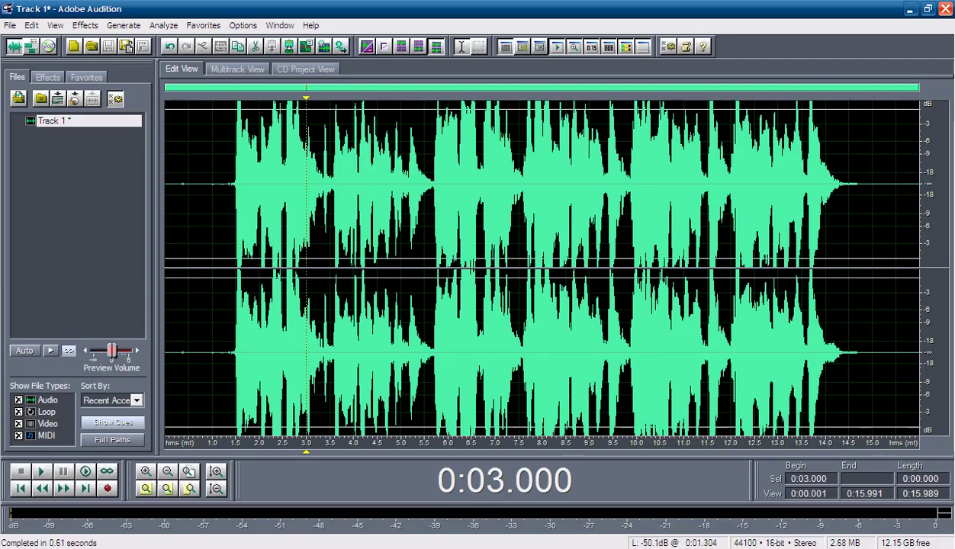
pyautogui.click(229, 187)
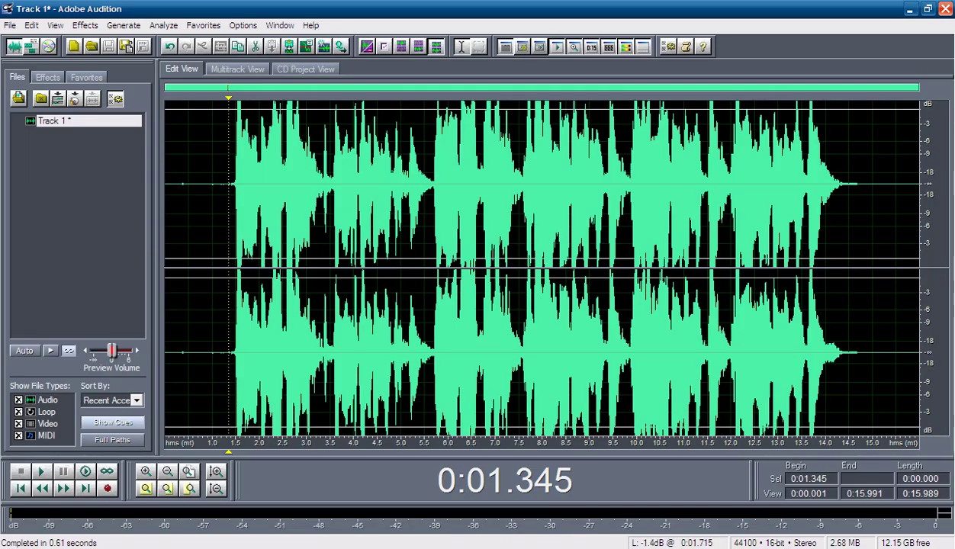
# Select the vocal from 0:01.409 to 0:14.583 and apply a constant amplification of -3.38 dB to both channels.
pyautogui.moveTo(232, 229); pyautogui.dragTo(851, 229)
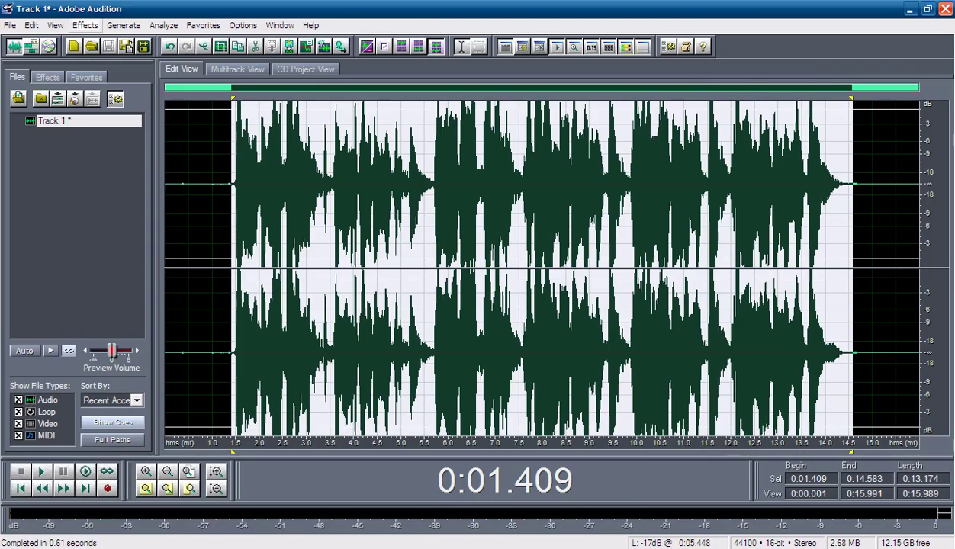
pyautogui.click(84, 25)
pyautogui.moveTo(145, 85)
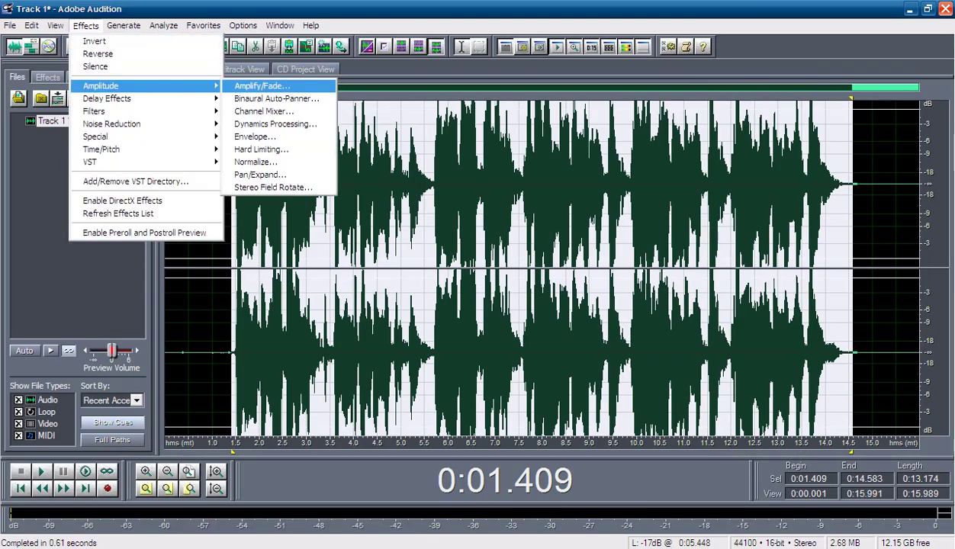
pyautogui.click(262, 85)
pyautogui.moveTo(438, 198); pyautogui.dragTo(418, 198)
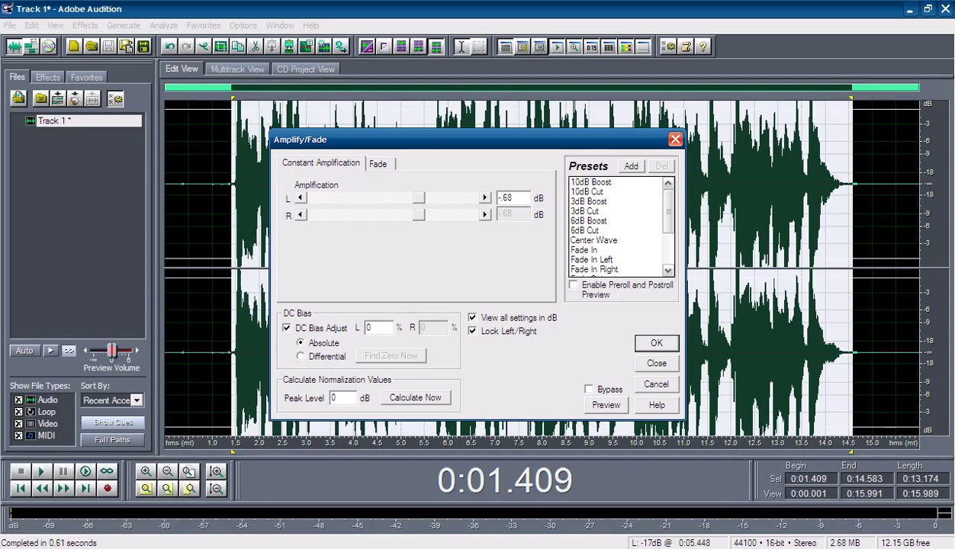
pyautogui.moveTo(419, 197); pyautogui.dragTo(415, 197)
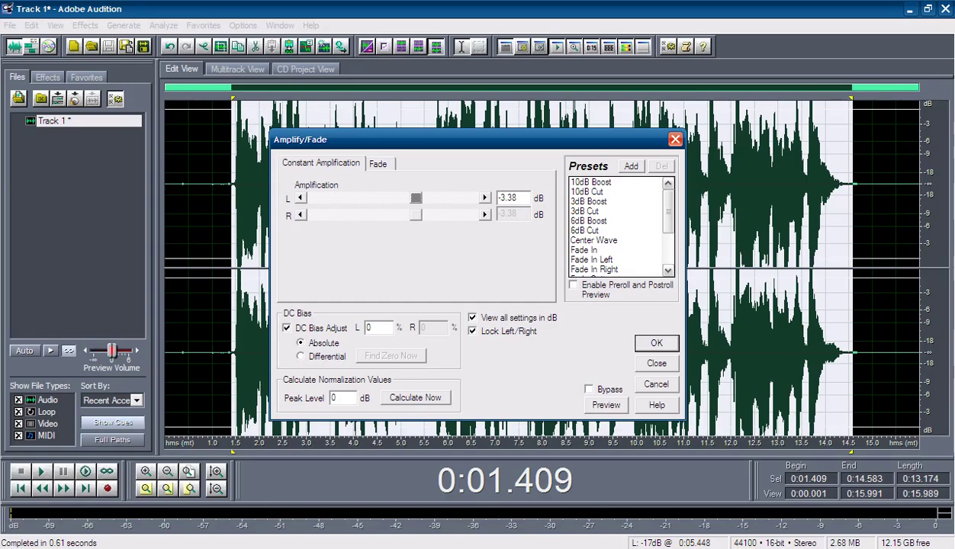
pyautogui.press('Return')
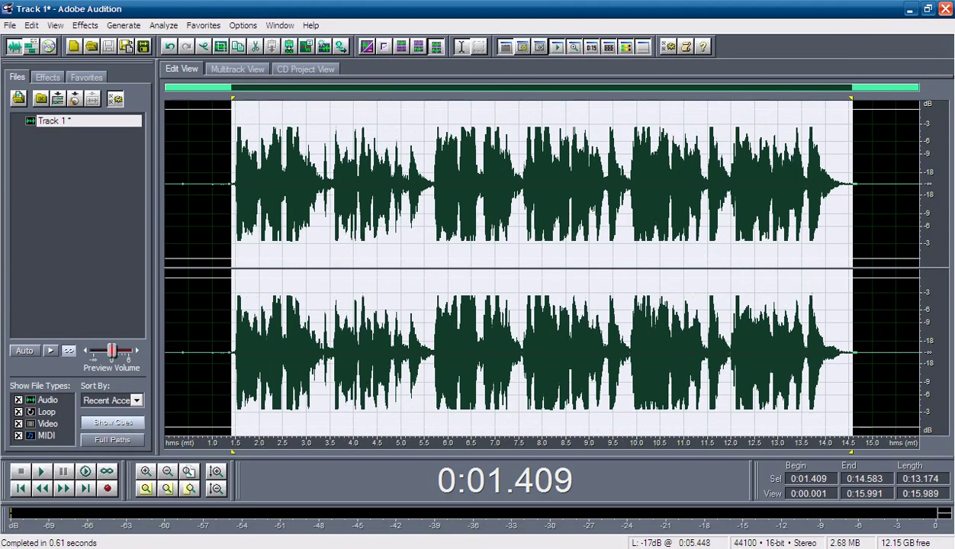
# Clear the selection and play the amplified vocal from 0:01.000, then stop playback.
pyautogui.click(235, 118)
pyautogui.click(252, 214)
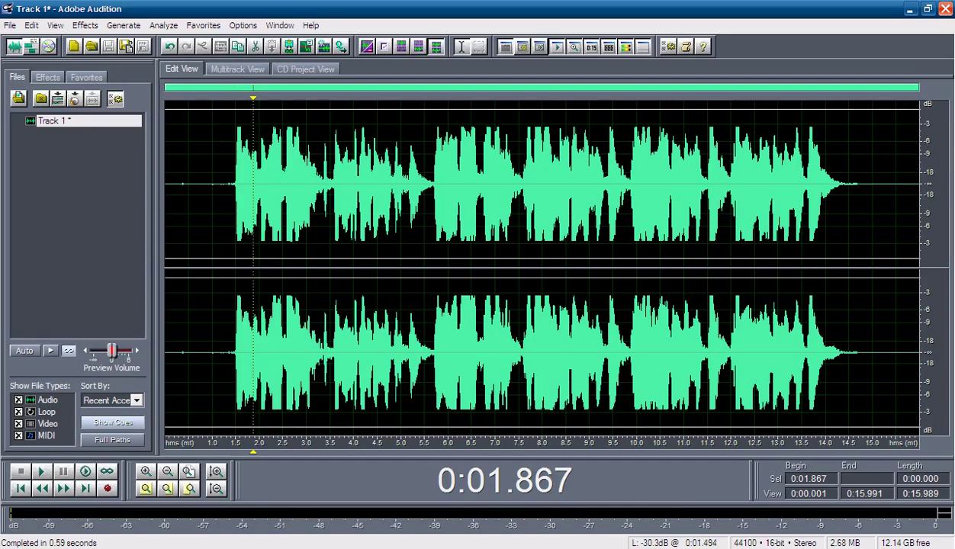
pyautogui.click(227, 183)
pyautogui.click(211, 183)
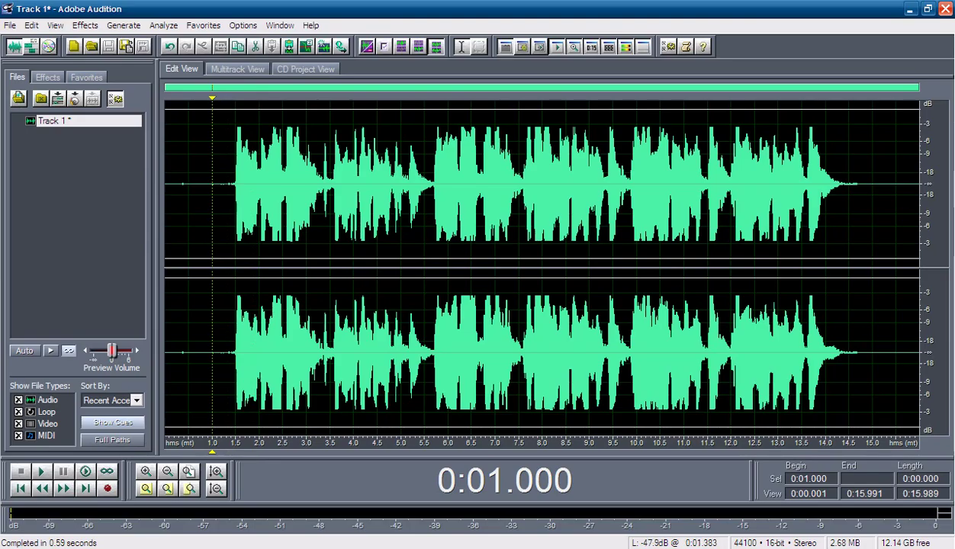
pyautogui.press('space')
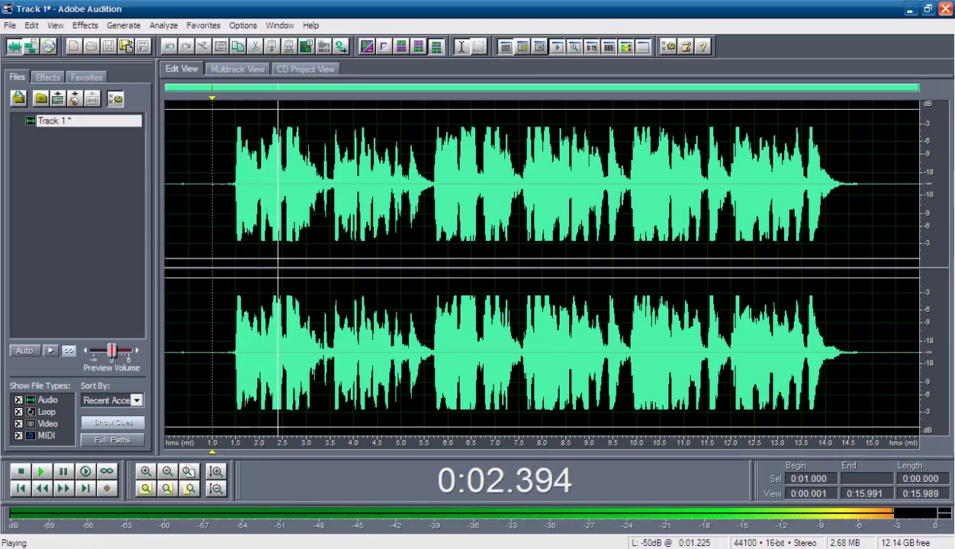
pyautogui.press('space')
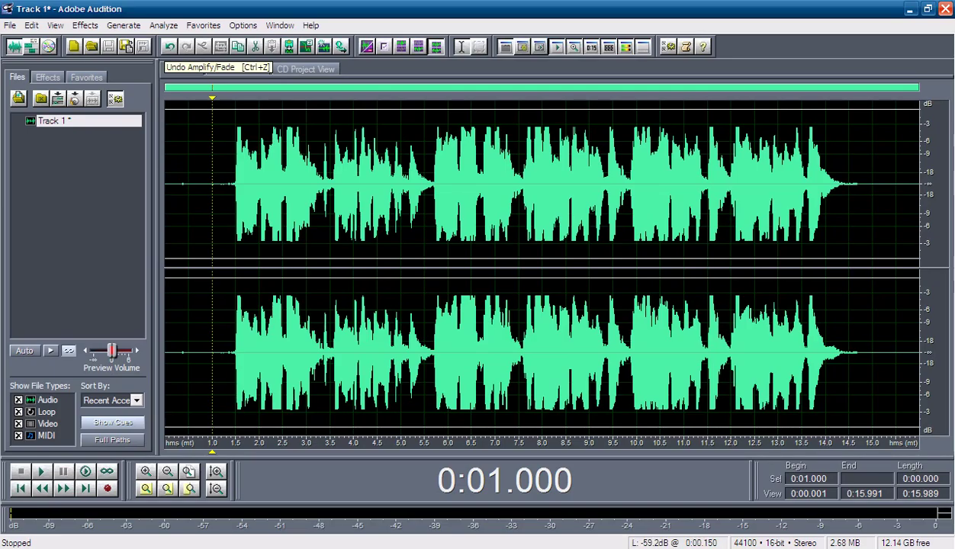
# Undo all amplifications and the Studio Reverb, and play the dry vocal from about 0:01.298.
pyautogui.click(169, 47)
pyautogui.click(170, 46)
pyautogui.click(169, 46)
pyautogui.click(169, 47)
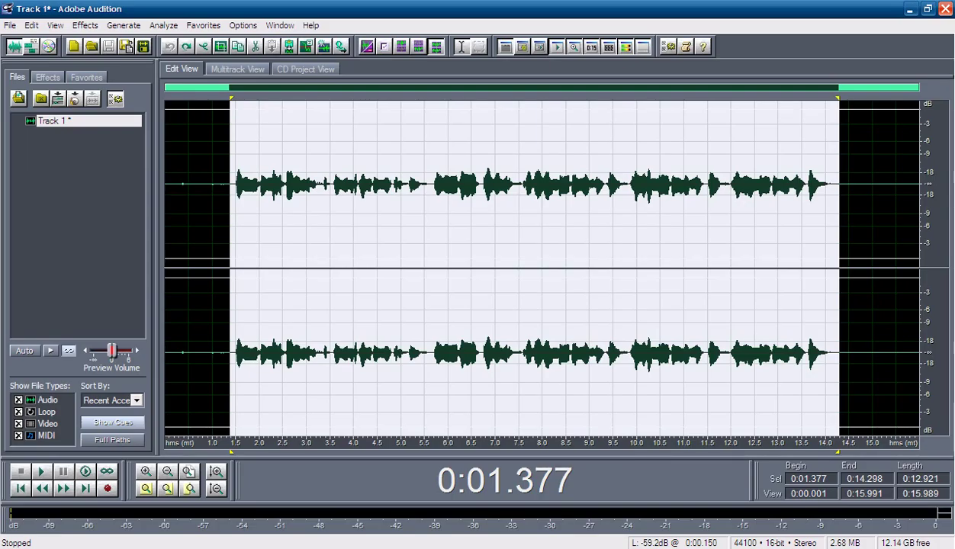
pyautogui.click(226, 183)
pyautogui.press('space')
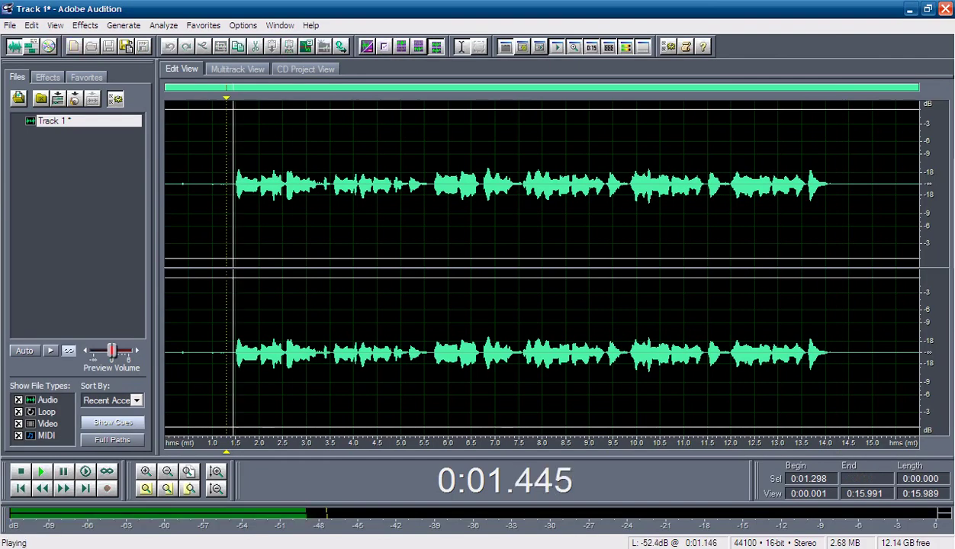
pyautogui.press('space')
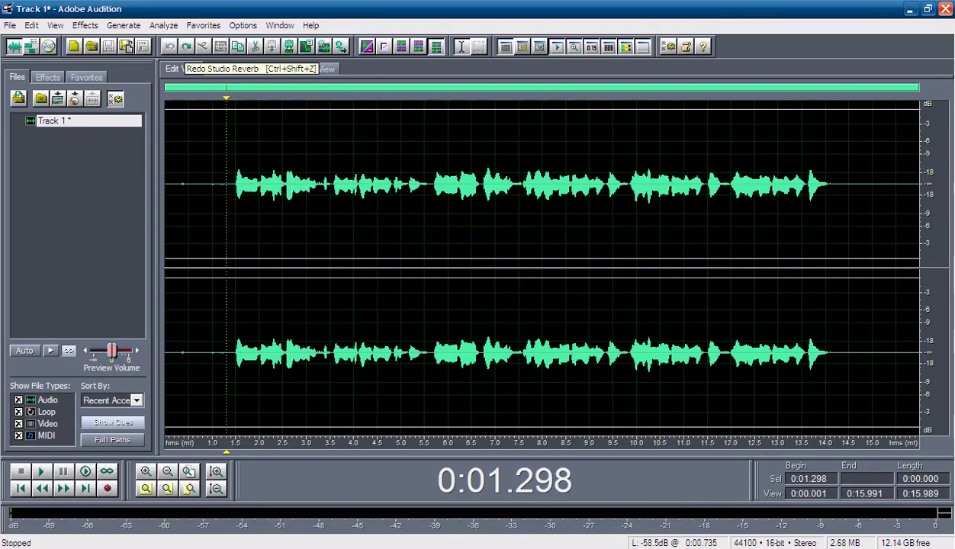
# Redo the Studio Reverb and the 6.76 dB amplification without the 16.23 dB boost, and play the vocal from about 0:01.377.
pyautogui.click(186, 46)
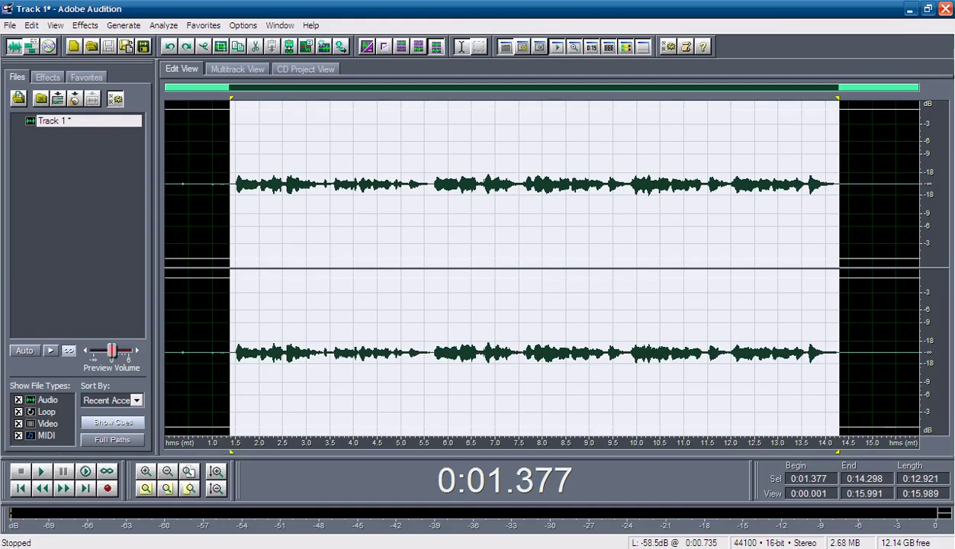
pyautogui.hotkey('ctrl', 'z')
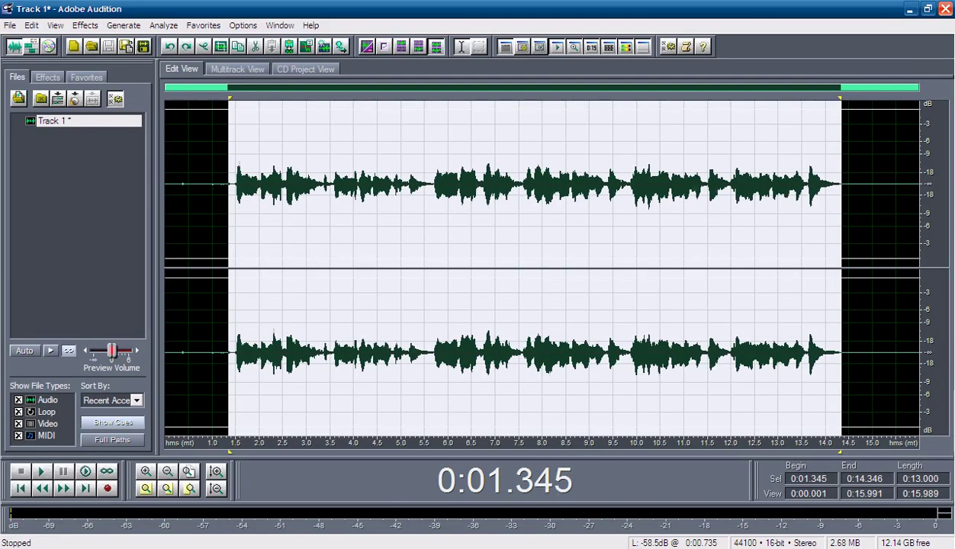
pyautogui.hotkey('ctrl', 'shift', 'z')
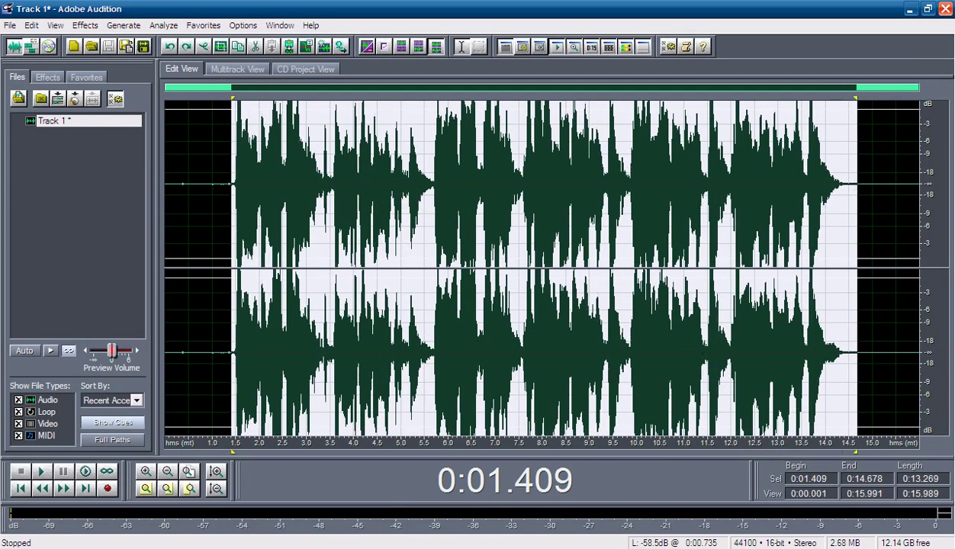
pyautogui.hotkey('ctrl', 'z')
pyautogui.click(229, 267)
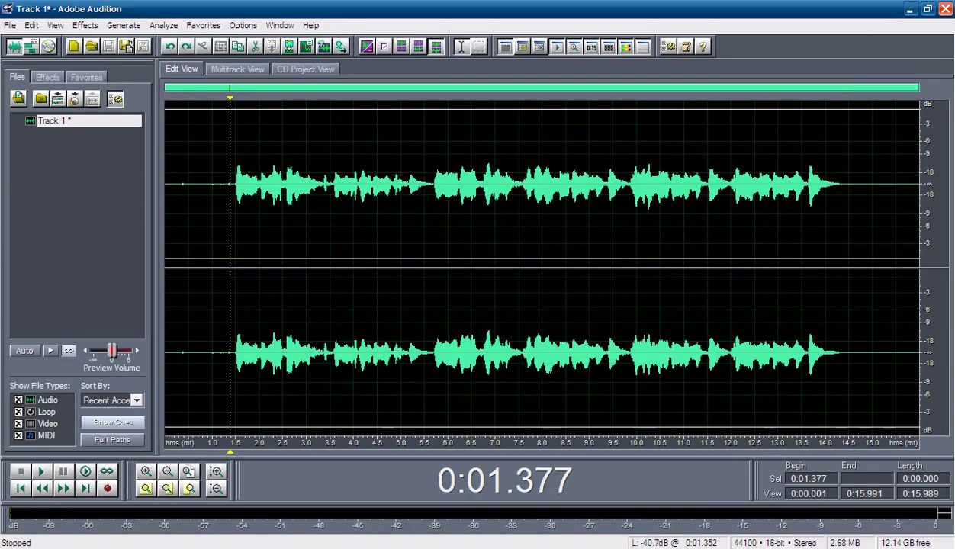
pyautogui.press('space')
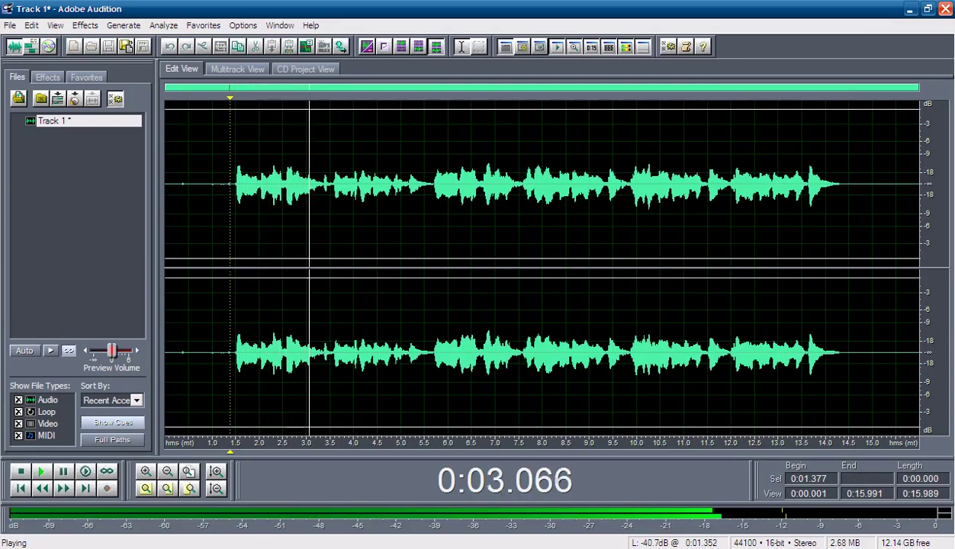
pyautogui.press('space')
# Select the vocal from 0:01.500 to 0:14.283, amplify it by 2.7 dB on both channels and clear the selection.
pyautogui.moveTo(236, 184); pyautogui.dragTo(838, 183)
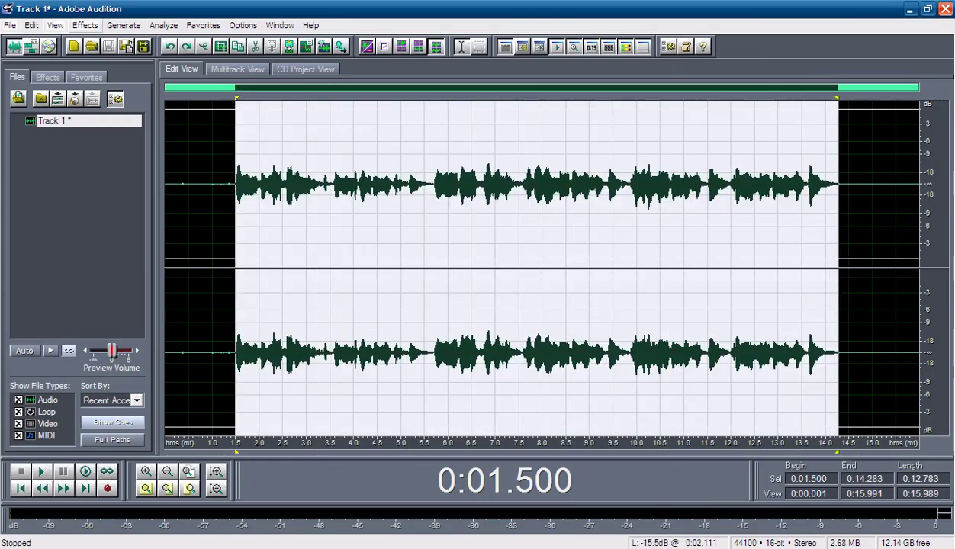
pyautogui.click(85, 25)
pyautogui.moveTo(115, 84)
pyautogui.click(252, 84)
pyautogui.moveTo(415, 198); pyautogui.dragTo(421, 198)
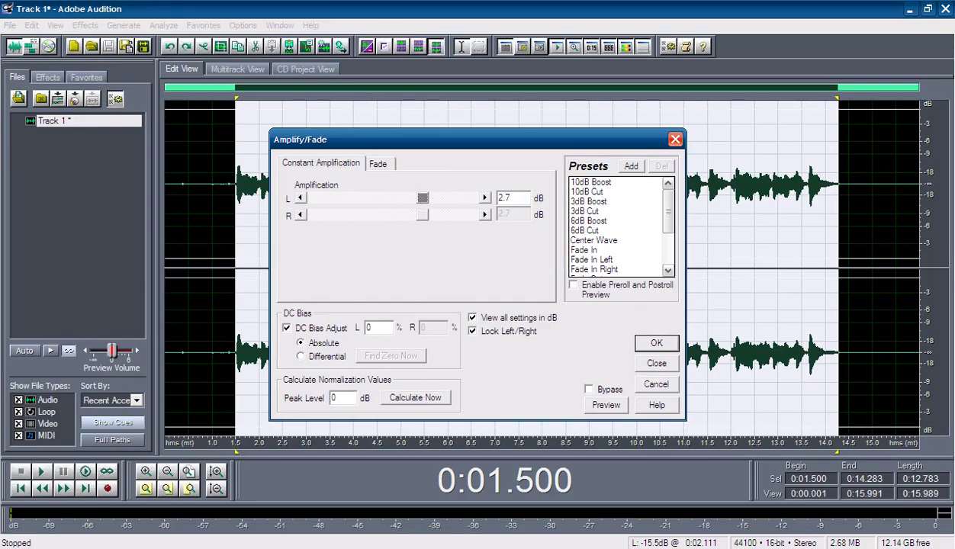
pyautogui.press('Return')
pyautogui.click(225, 184)
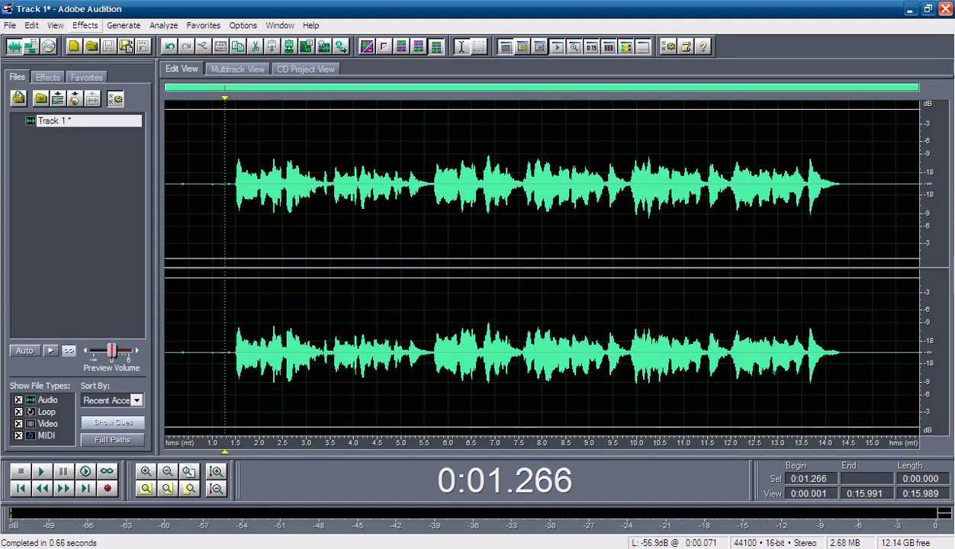
pyautogui.moveTo(235, 184)
pyautogui.mouseDown()
pyautogui.moveTo(872, 183)
pyautogui.moveTo(236, 183)
pyautogui.mouseUp()
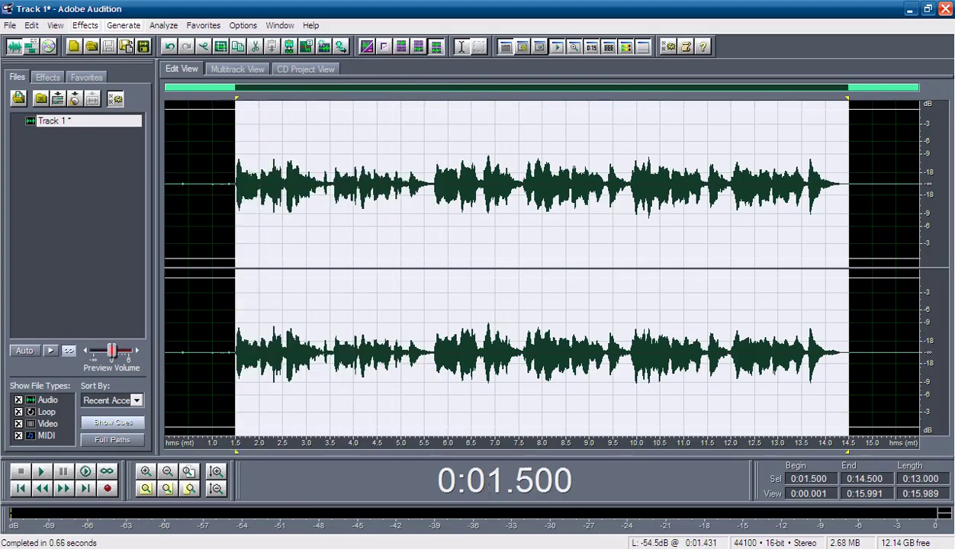
pyautogui.moveTo(838, 183); pyautogui.dragTo(236, 183)
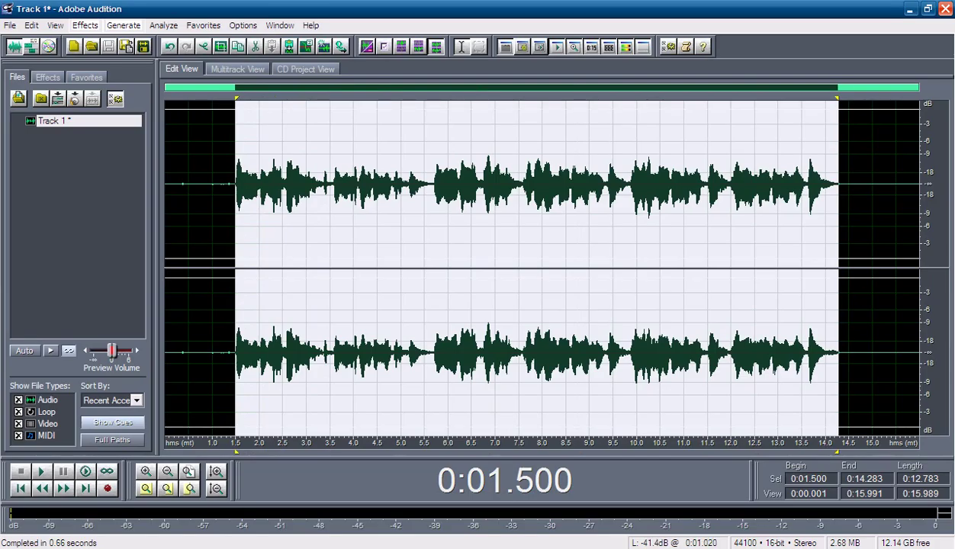
pyautogui.click(223, 183)
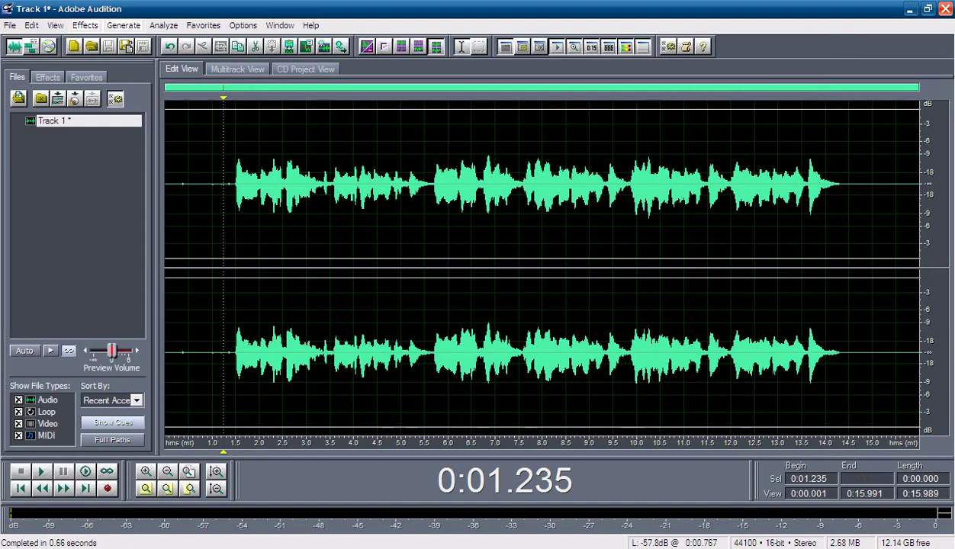
pyautogui.moveTo(229, 183); pyautogui.dragTo(843, 183)
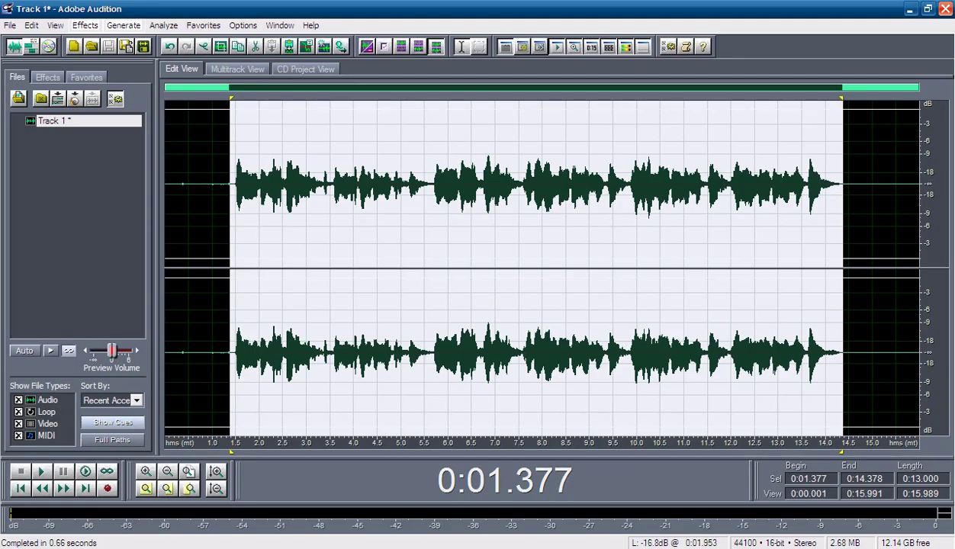
pyautogui.click(259, 184)
# Select the whole vocal from 0:01.345 to 0:14.500 and open Pitch Correction for it.
pyautogui.moveTo(228, 191); pyautogui.dragTo(848, 191)
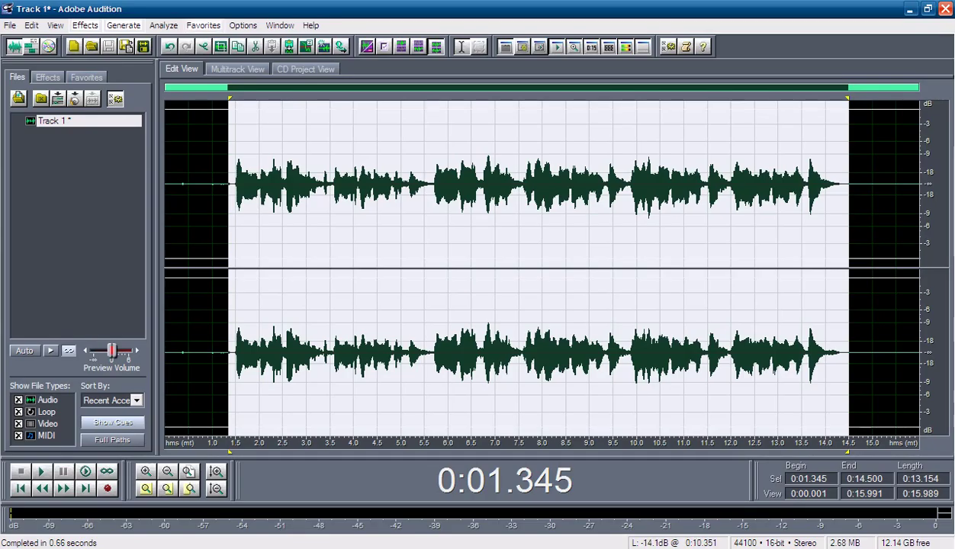
pyautogui.click(86, 25)
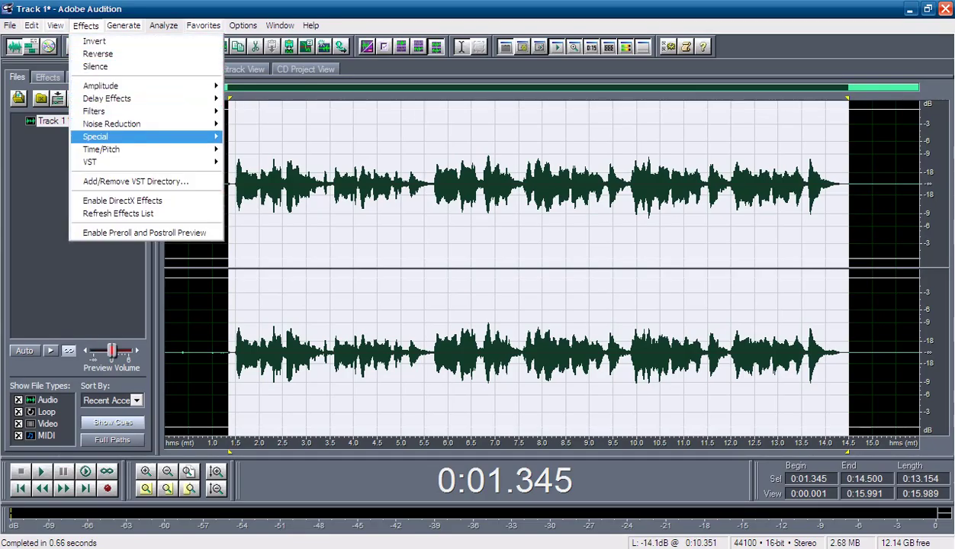
pyautogui.moveTo(102, 149)
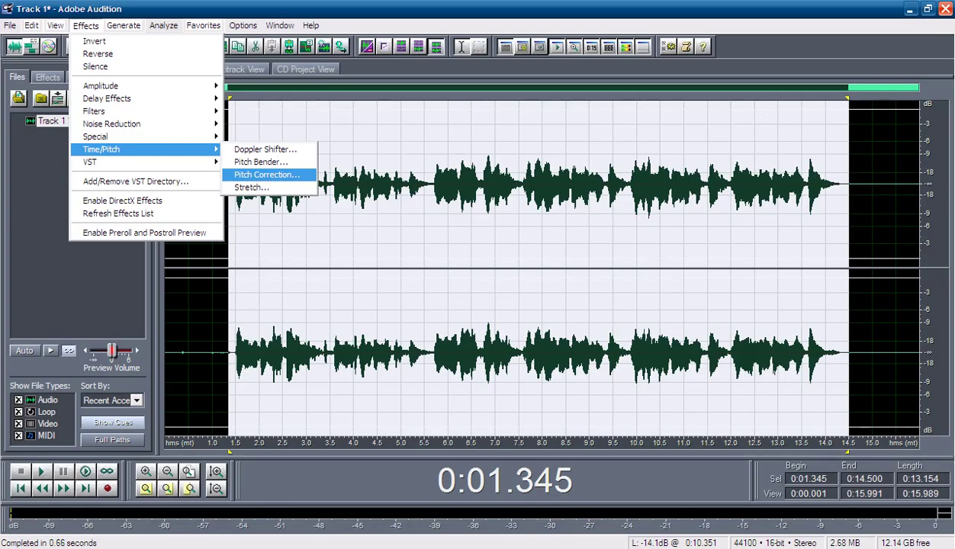
pyautogui.click(266, 175)
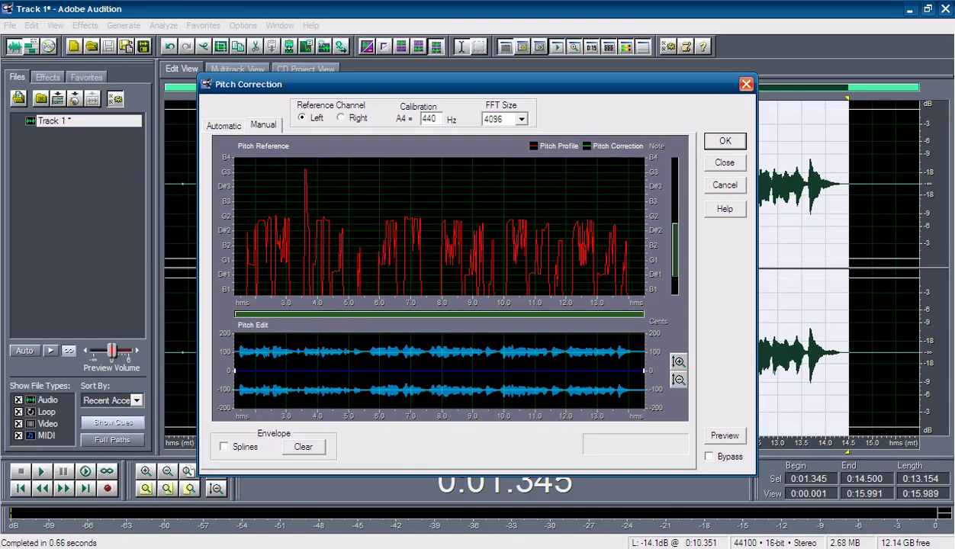
# Preview the manual pitch correction on the selected vocal, apply it and clear the selection.
pyautogui.click(724, 436)
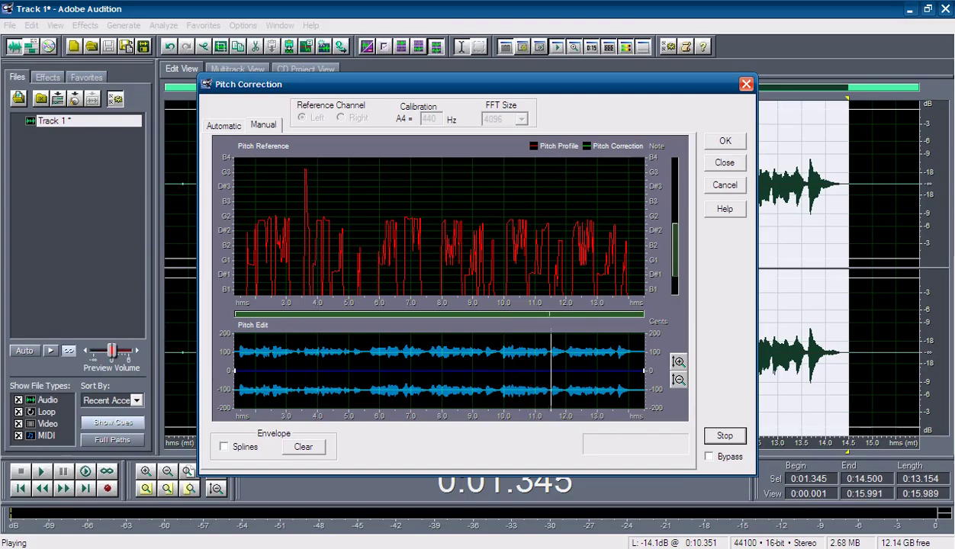
pyautogui.press('space')
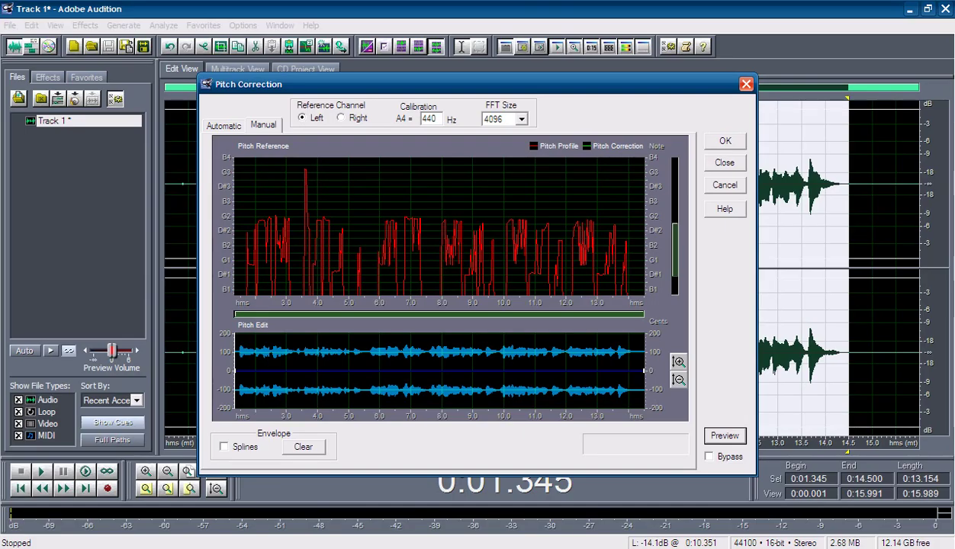
pyautogui.press('Return')
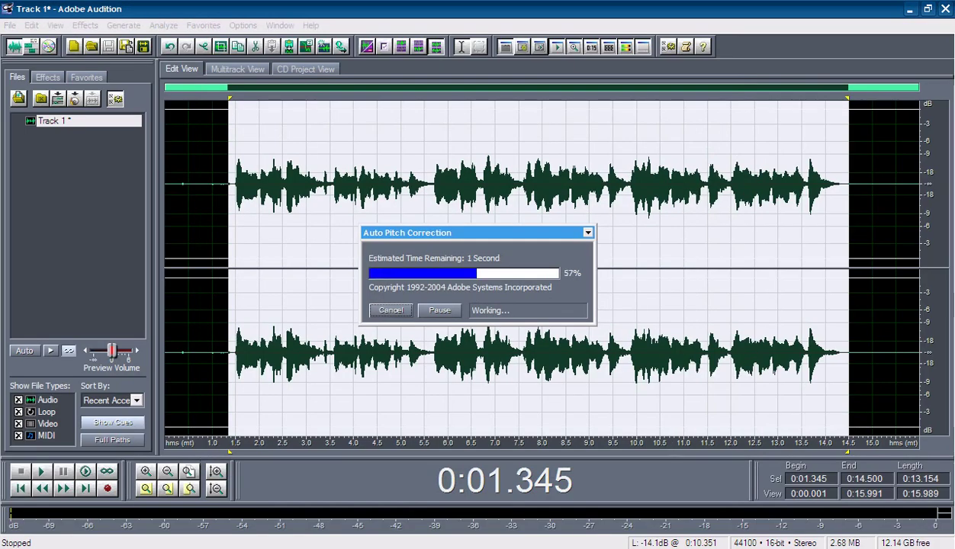
pyautogui.click(224, 183)
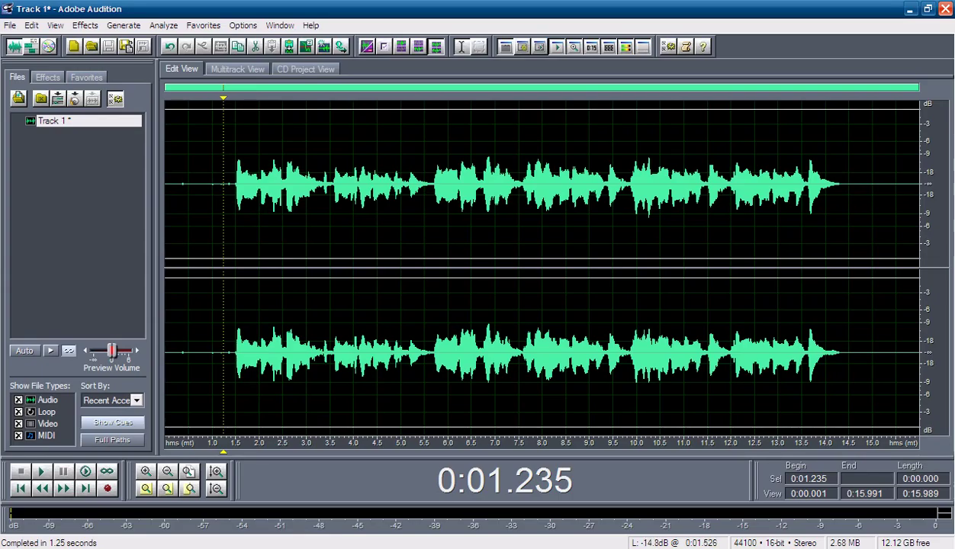
# Place the playback cursor at 0:01.500 and play the opening of the pitch-corrected vocal.
pyautogui.moveTo(236, 184); pyautogui.dragTo(843, 184)
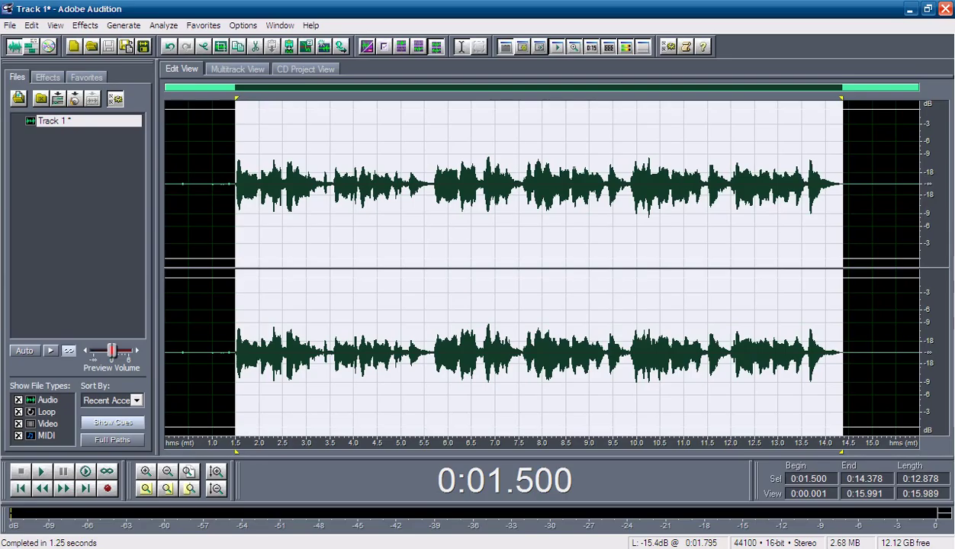
pyautogui.click(271, 184)
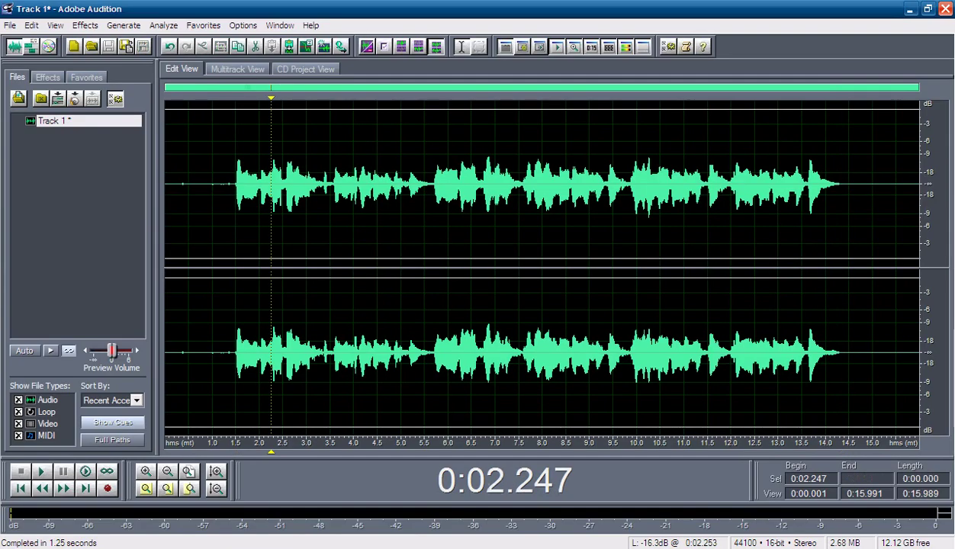
pyautogui.click(227, 184)
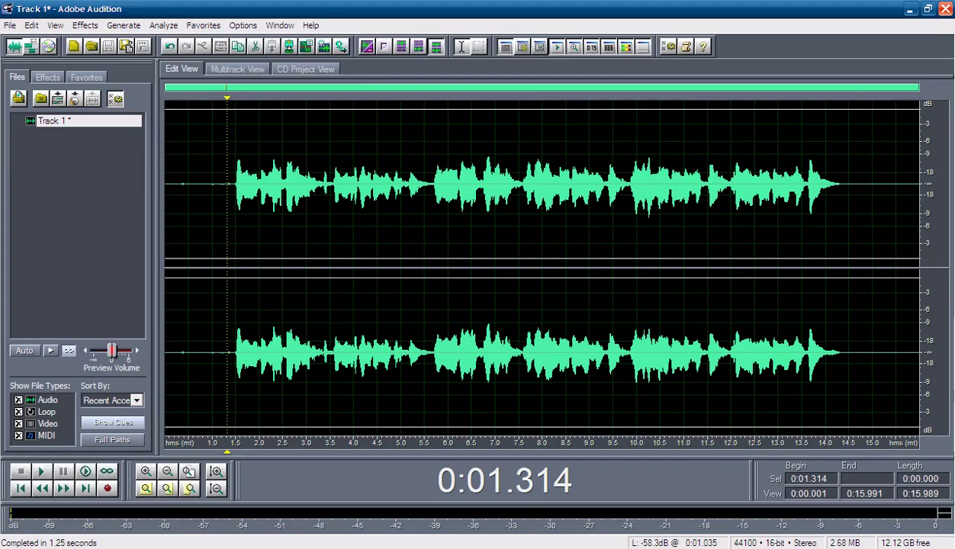
pyautogui.click(223, 184)
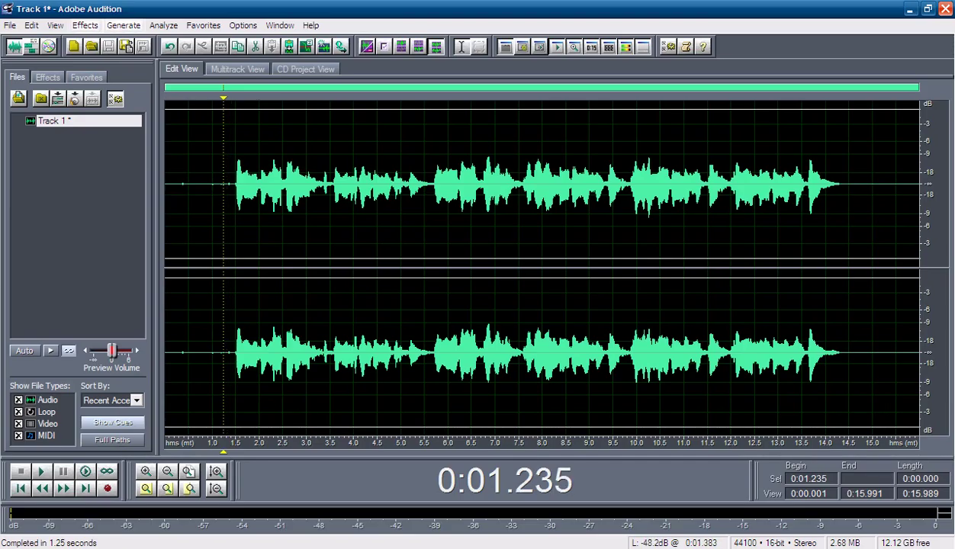
pyautogui.click(233, 184)
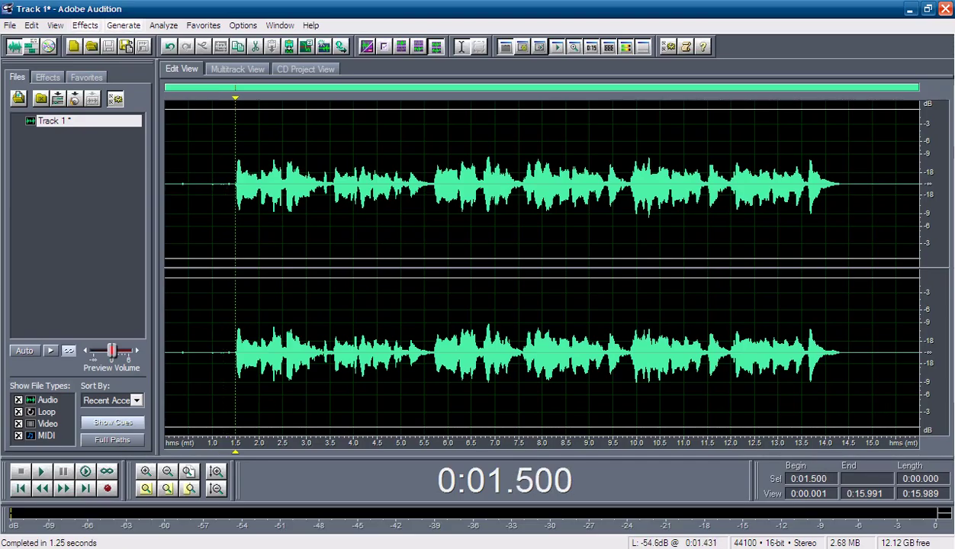
pyautogui.press('space')
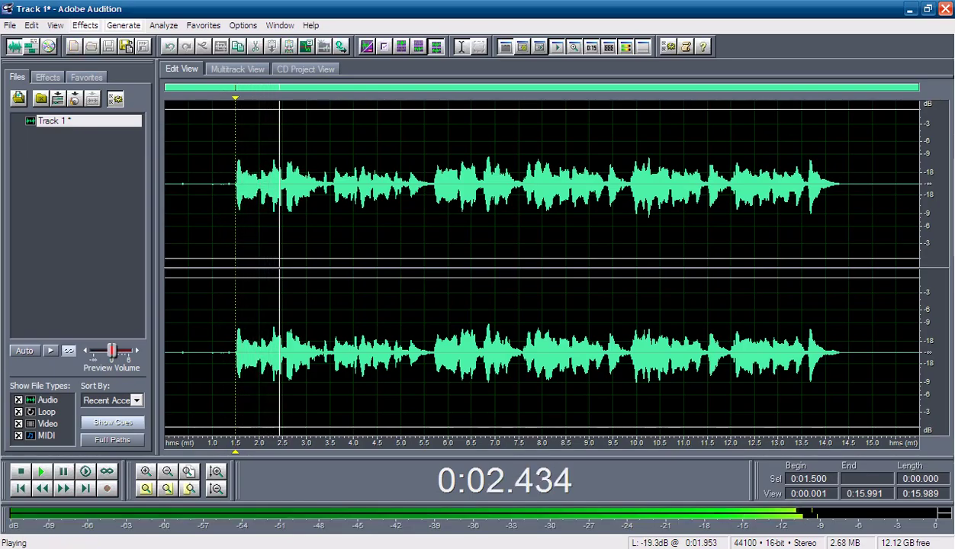
pyautogui.press('space')
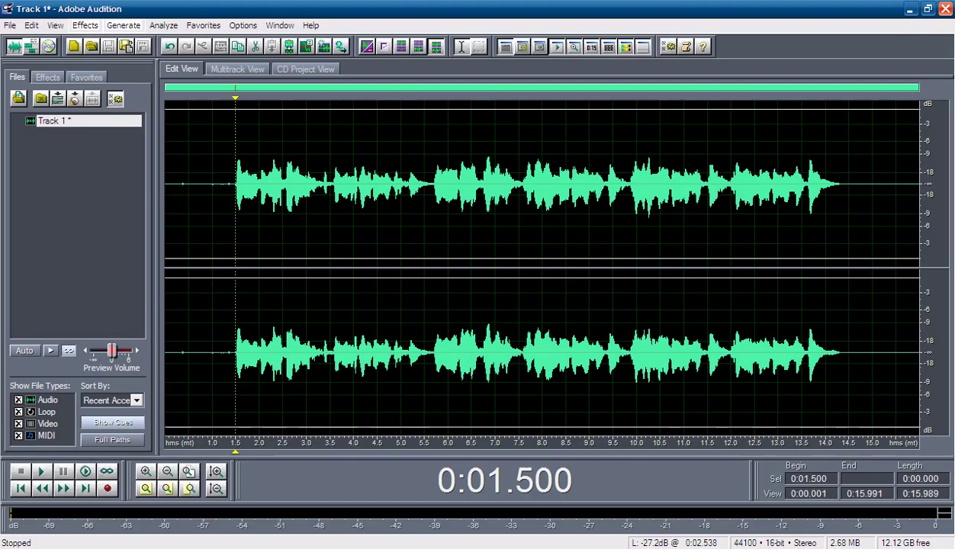
# Select the vocal phrase from 0:02.500 to 0:03.338 and play it.
pyautogui.moveTo(285, 184); pyautogui.dragTo(303, 184)
pyautogui.moveTo(304, 228); pyautogui.dragTo(329, 229)
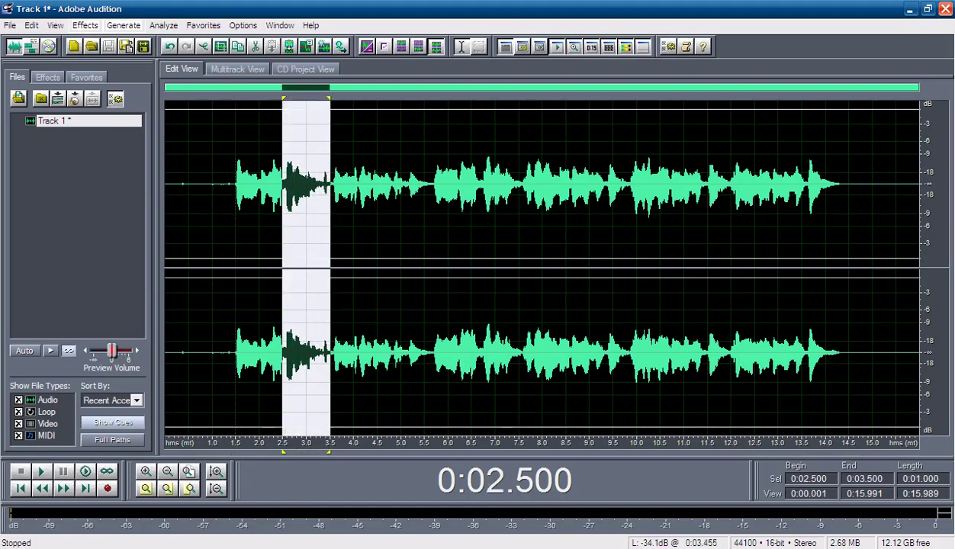
pyautogui.press('space')
pyautogui.moveTo(328, 98); pyautogui.dragTo(321, 99)
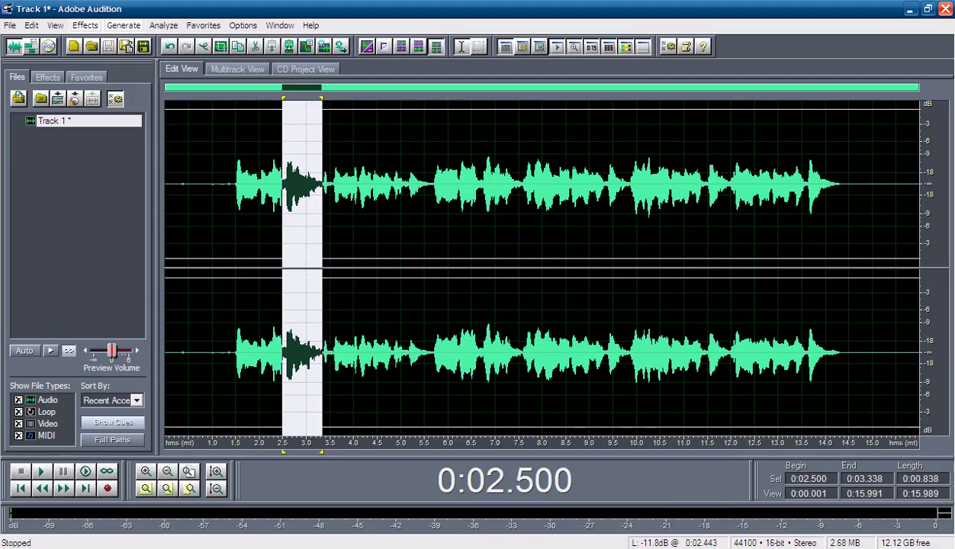
pyautogui.press('space')
# Open the Flanger effect for the selected phrase and preview the See-Saw preset.
pyautogui.click(85, 25)
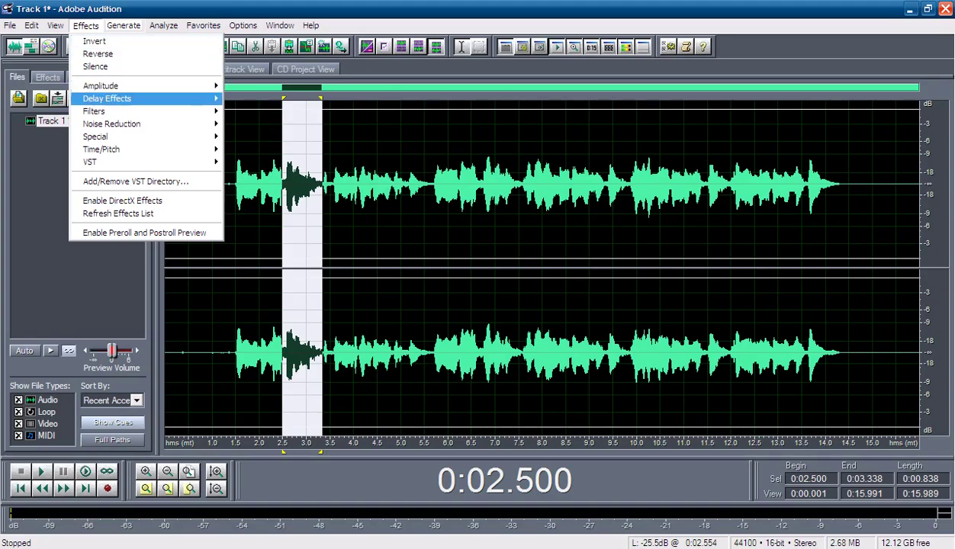
pyautogui.moveTo(106, 98)
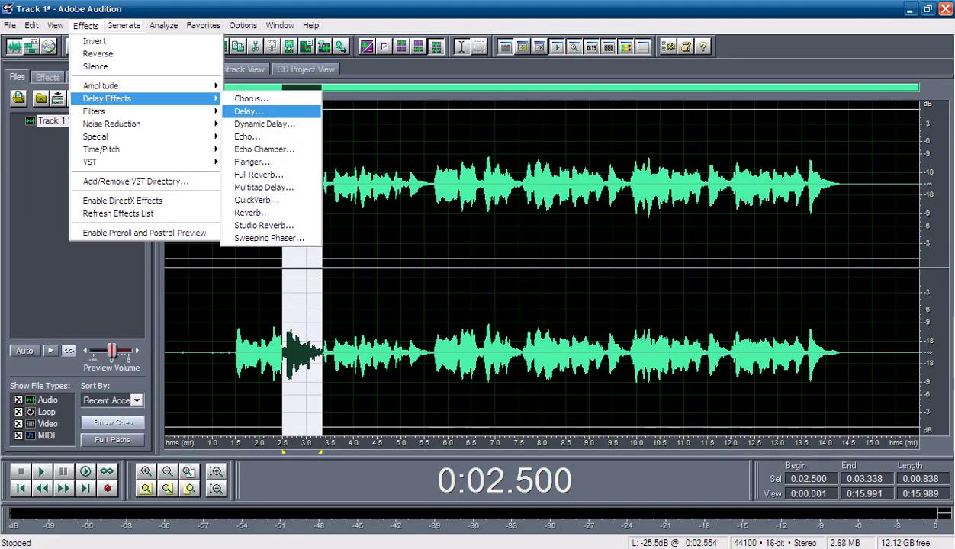
pyautogui.press('Down')
pyautogui.press('Down')
pyautogui.press('Down')
pyautogui.press('Down')
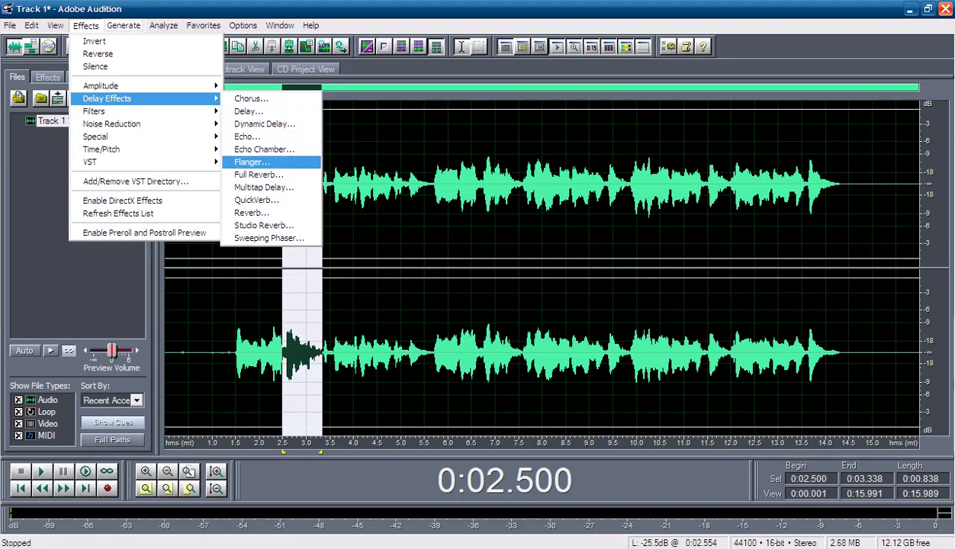
pyautogui.press('Return')
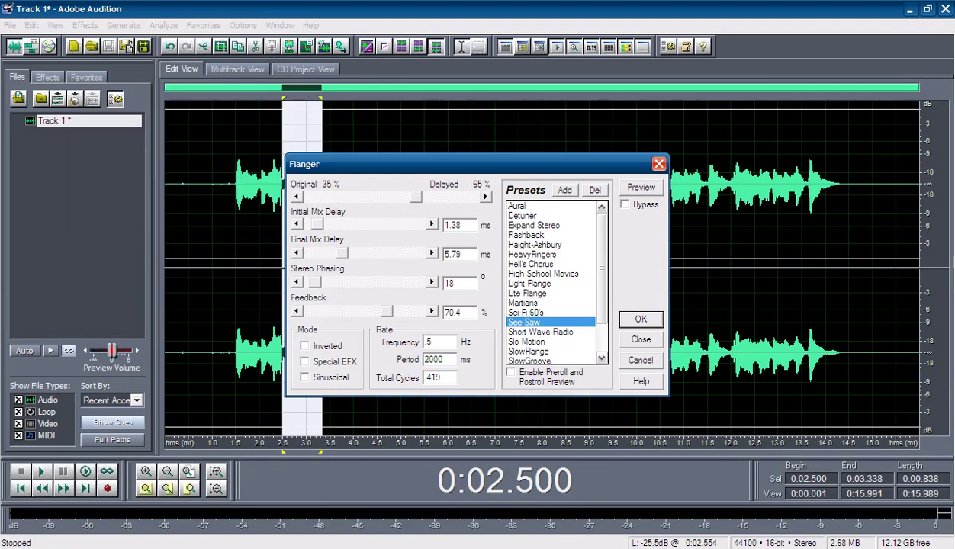
pyautogui.click(517, 206)
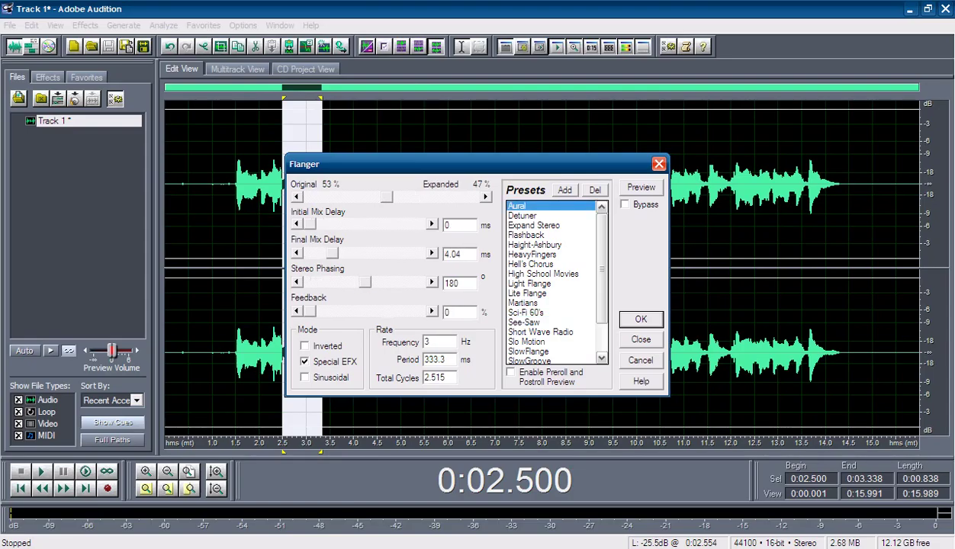
pyautogui.click(524, 322)
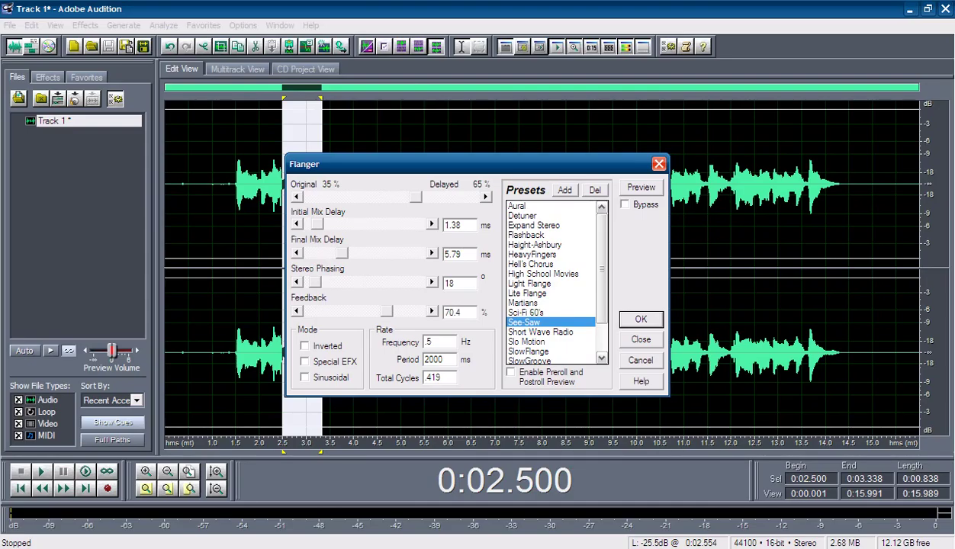
pyautogui.click(640, 186)
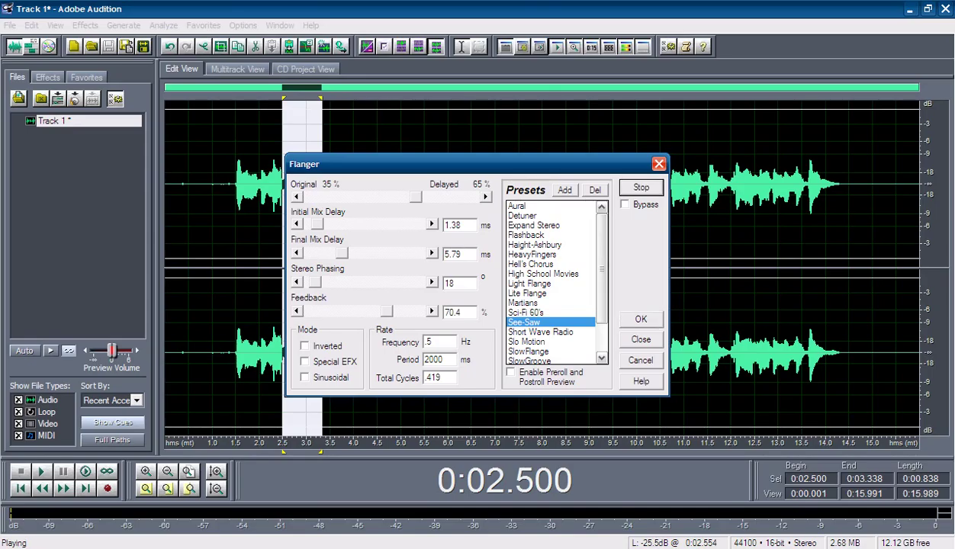
pyautogui.press('space')
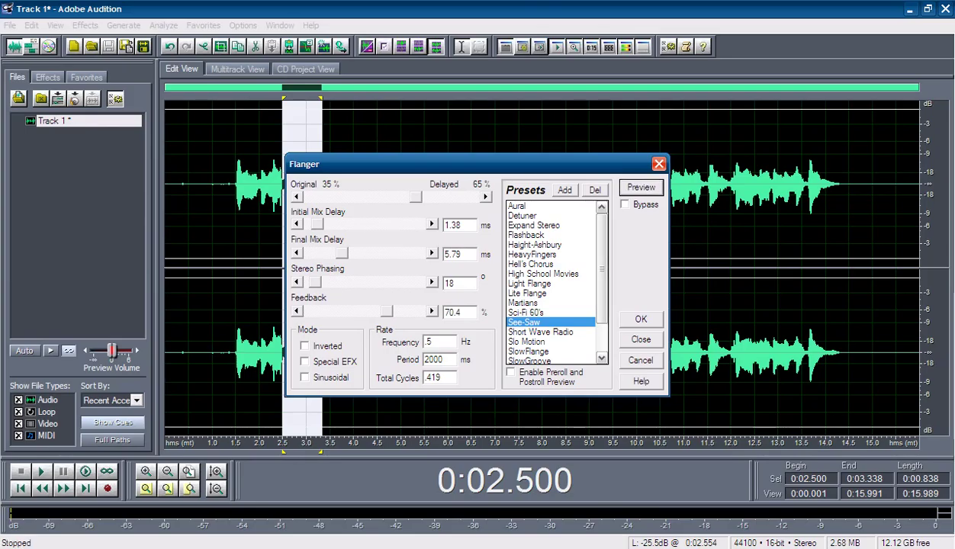
# Preview the Short Wave Radio flanger preset, but apply the See-Saw preset to the selected phrase.
pyautogui.click(540, 332)
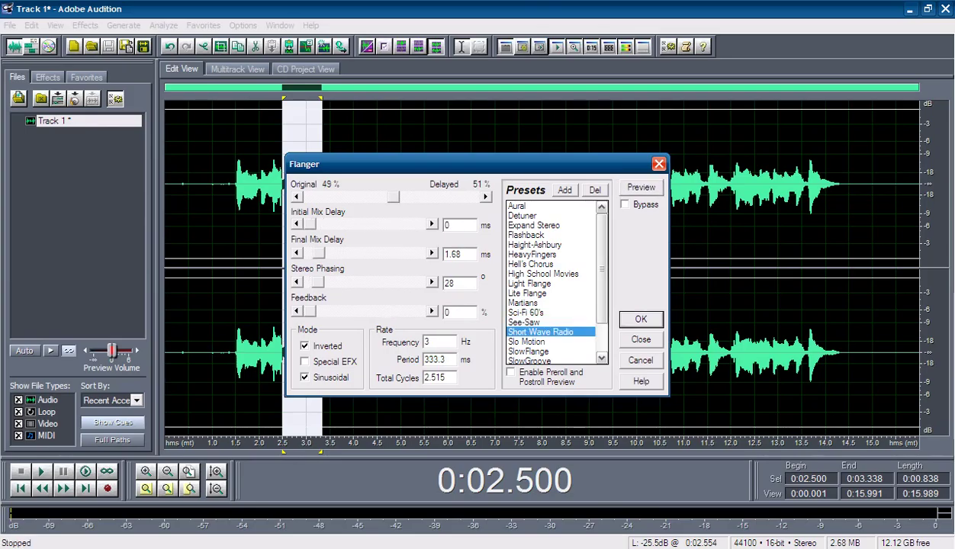
pyautogui.click(640, 187)
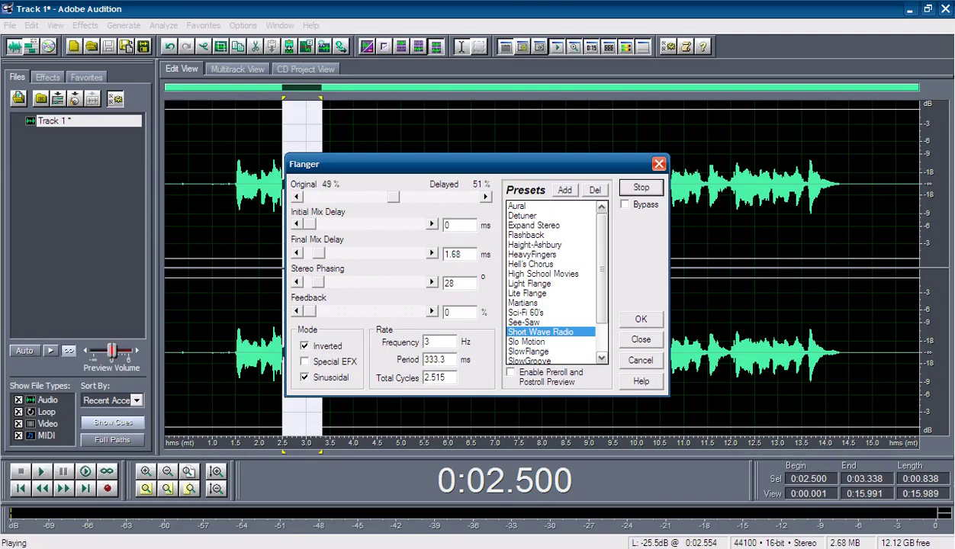
pyautogui.click(639, 186)
pyautogui.scroll(-2, 550, 282)
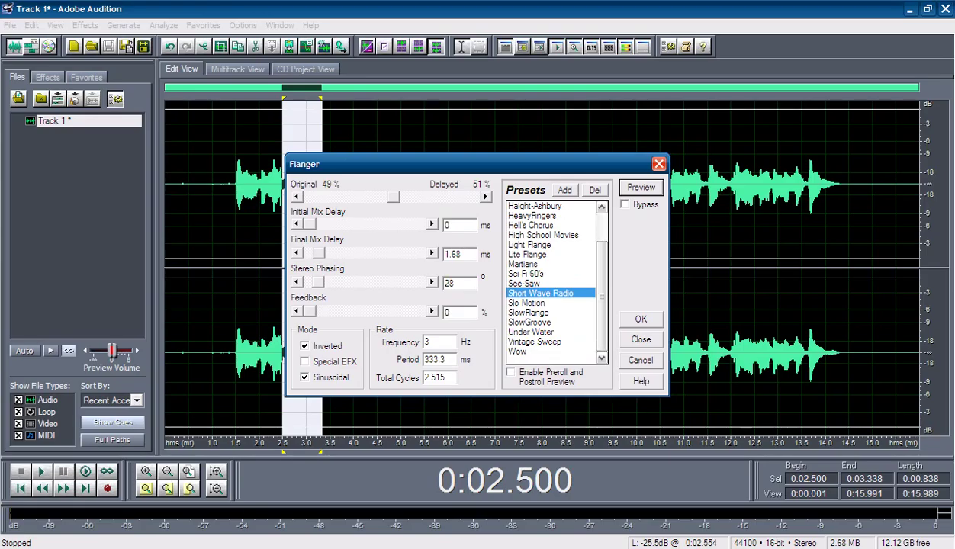
pyautogui.click(524, 283)
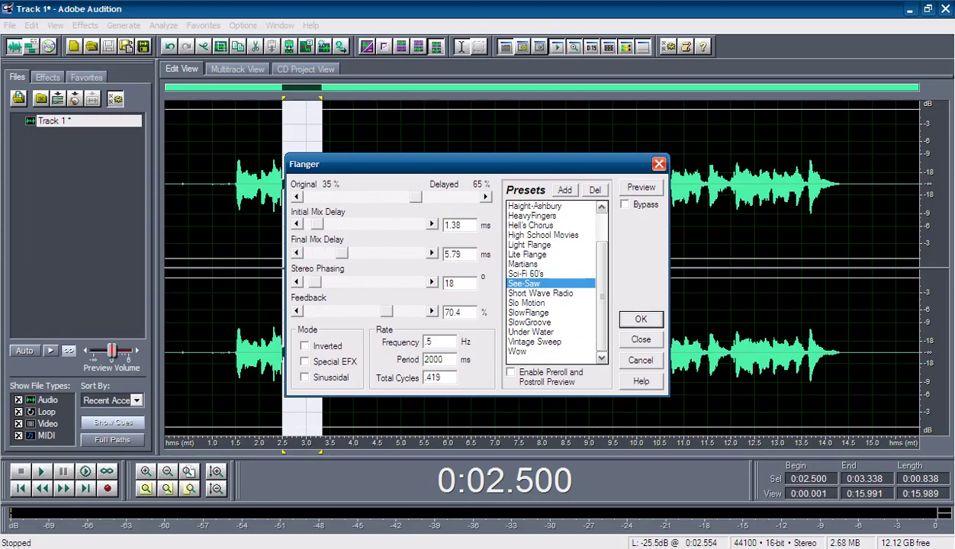
pyautogui.press('Return')
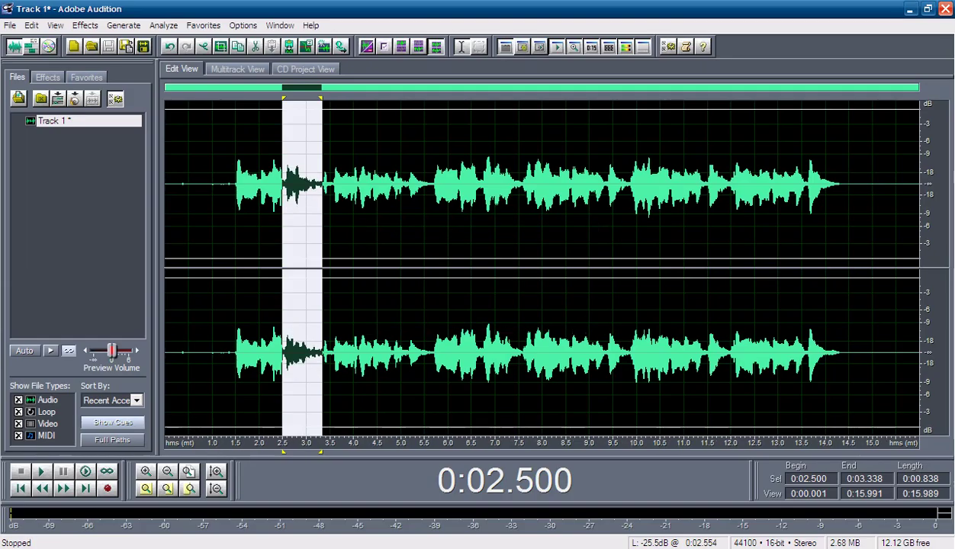
# Play the vocal with the flanged phrase from 0:01.282.
pyautogui.click(225, 183)
pyautogui.press('space')
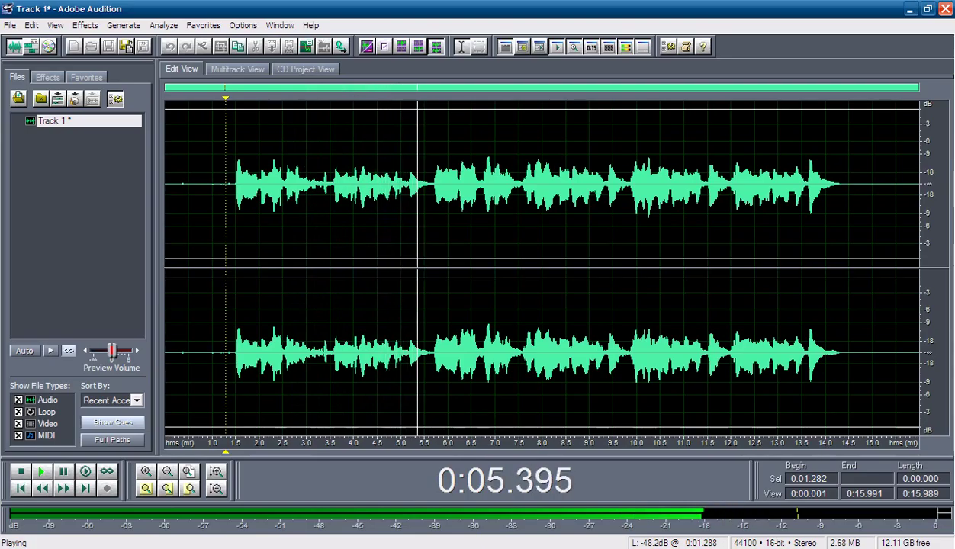
pyautogui.press('space')
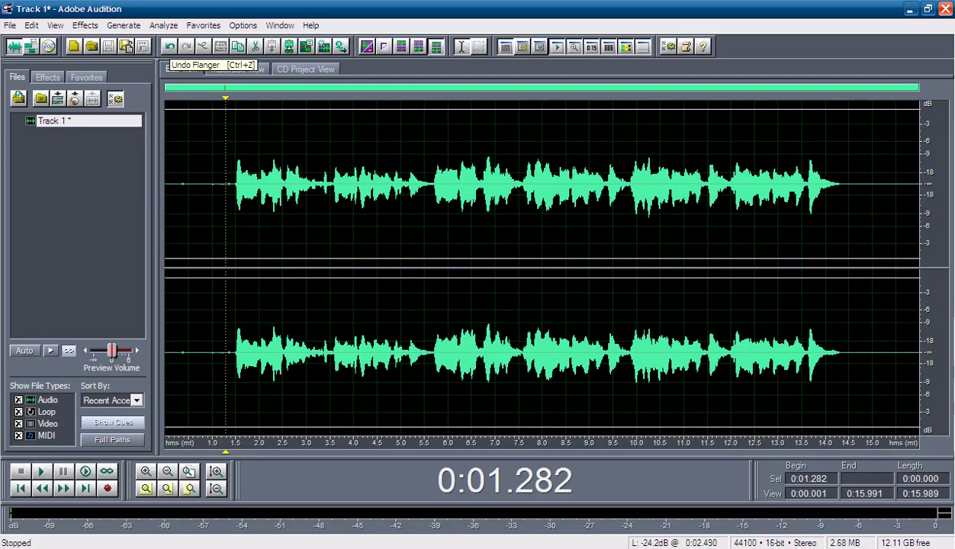
# Undo the Flanger and play the start of the vocal from 0:01.377.
pyautogui.click(169, 45)
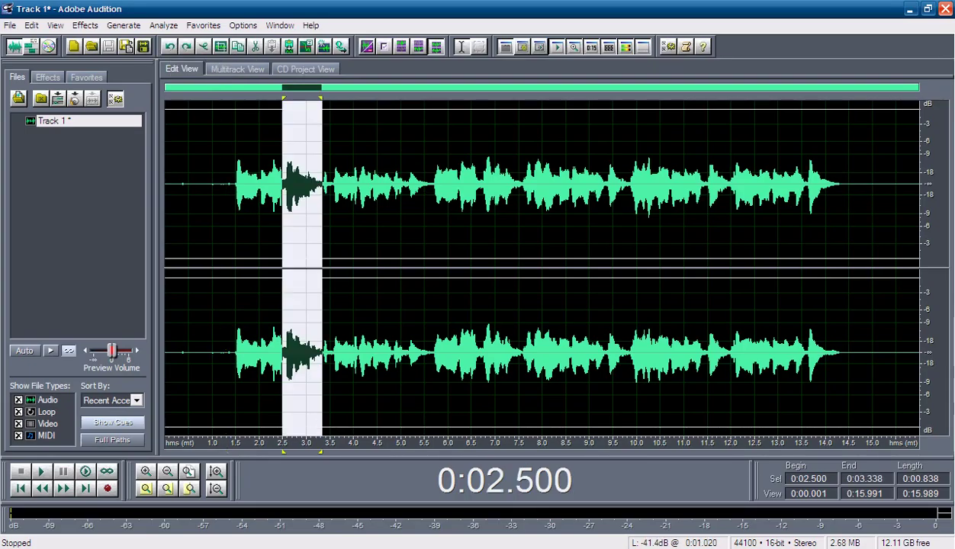
pyautogui.click(229, 184)
pyautogui.press('space')
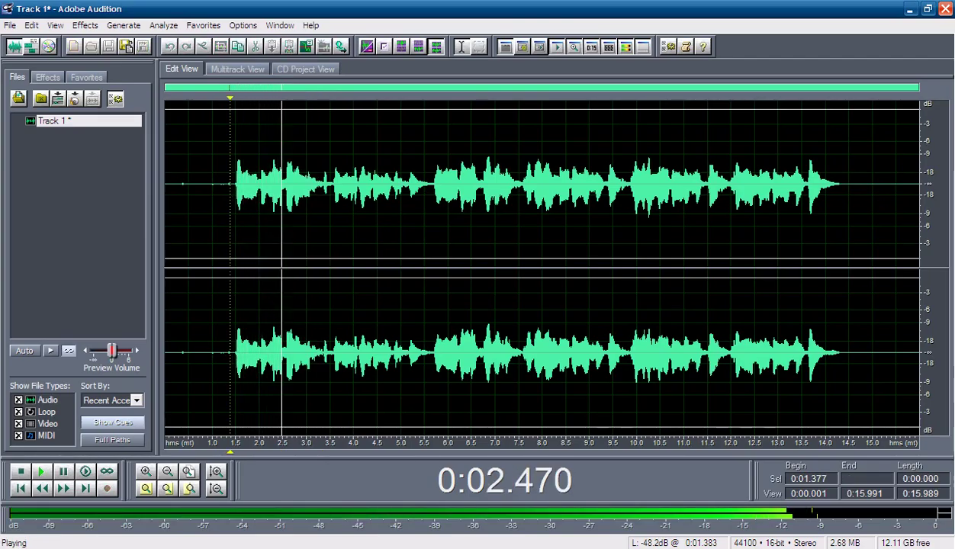
pyautogui.press('space')
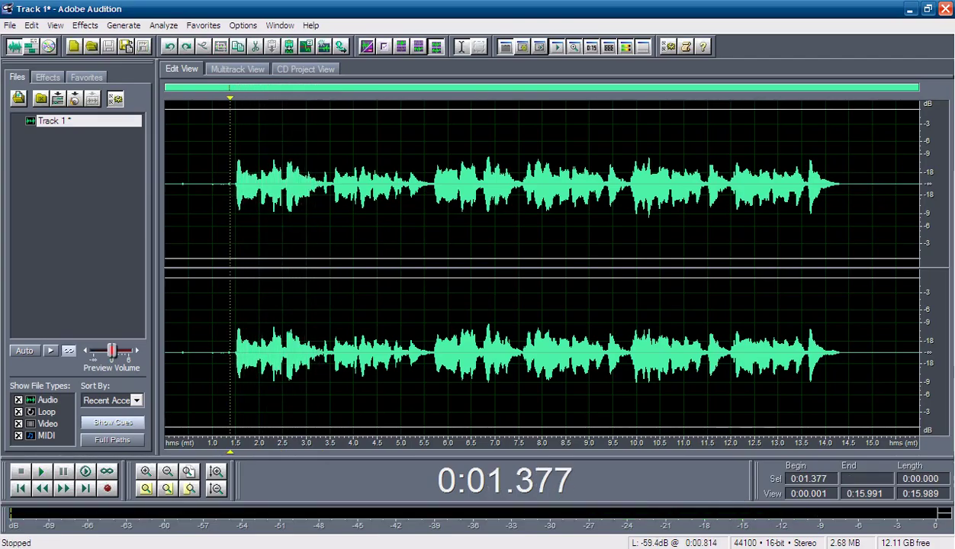
pyautogui.click(85, 26)
pyautogui.moveTo(122, 98)
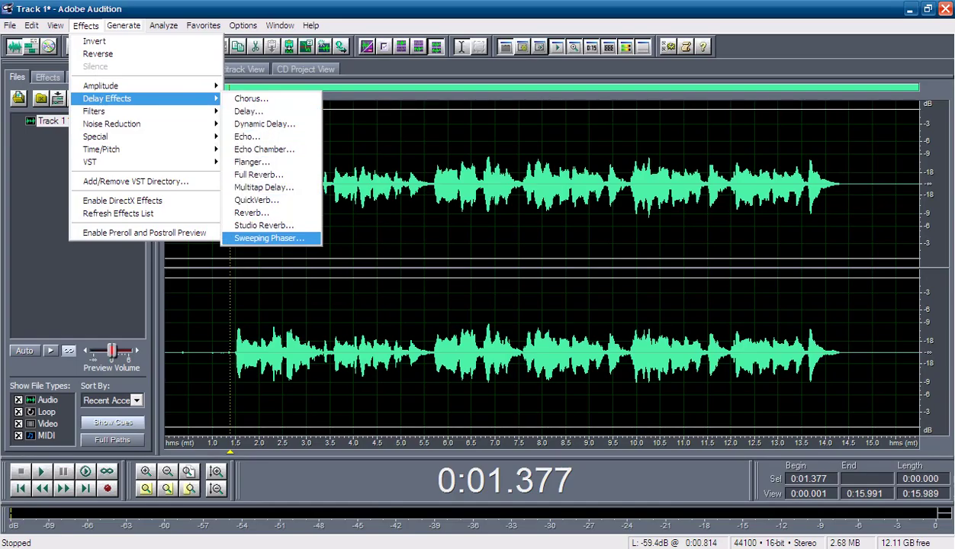
pyautogui.click(269, 238)
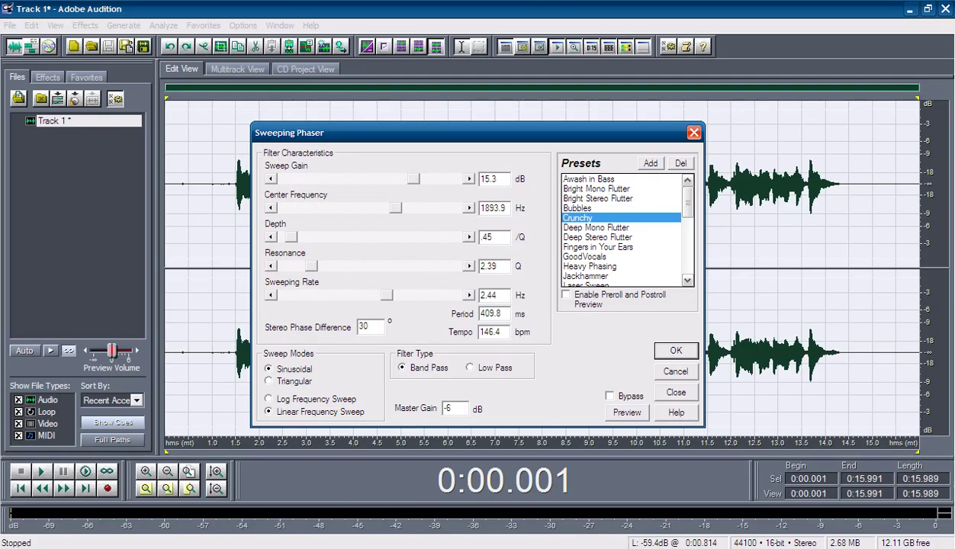
pyautogui.click(692, 133)
# Clear the selection and play the vocal from 0:01.500.
pyautogui.click(333, 184)
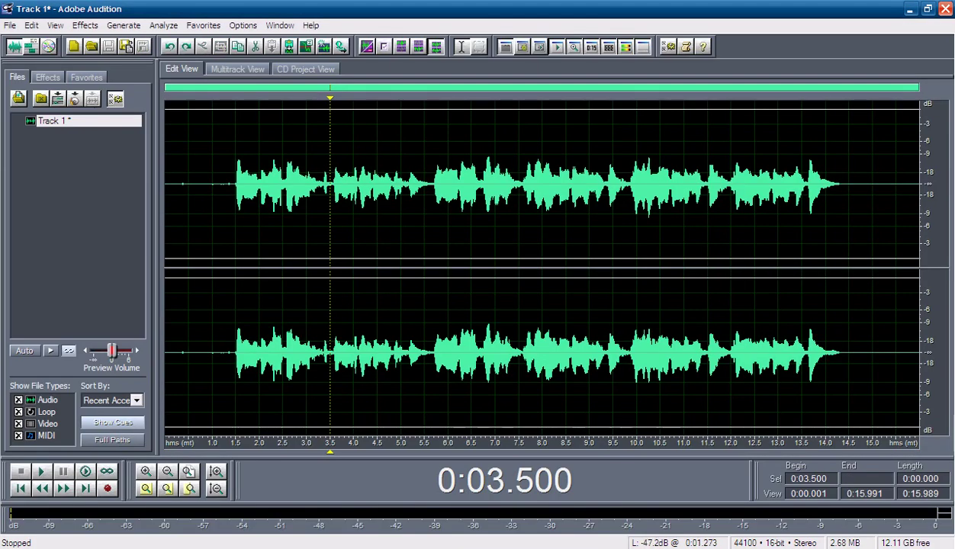
pyautogui.click(234, 184)
pyautogui.press('space')
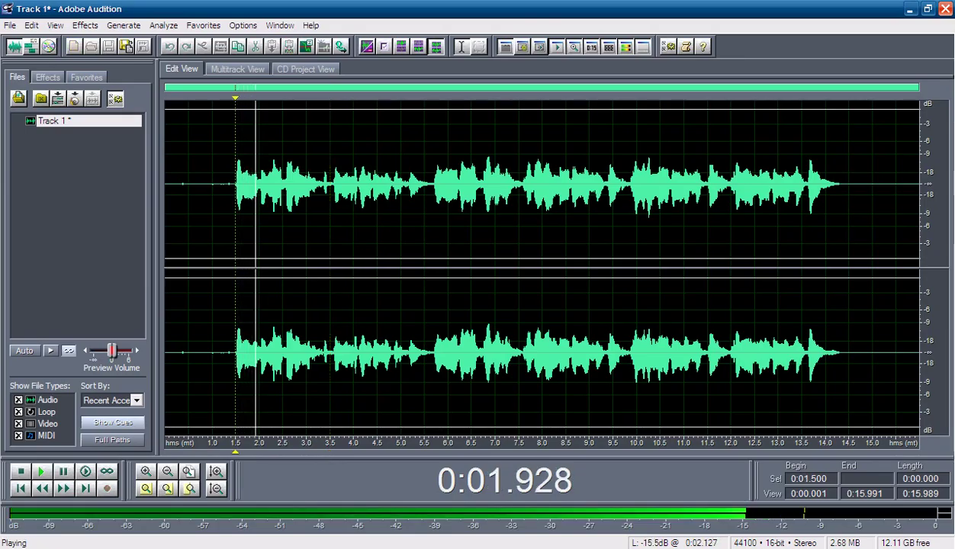
# Stop playback and select the vocal phrase from 0:02.500 to 0:03.275.
pyautogui.moveTo(288, 259); pyautogui.dragTo(326, 259)
pyautogui.press('space')
pyautogui.moveTo(324, 367); pyautogui.dragTo(283, 367)
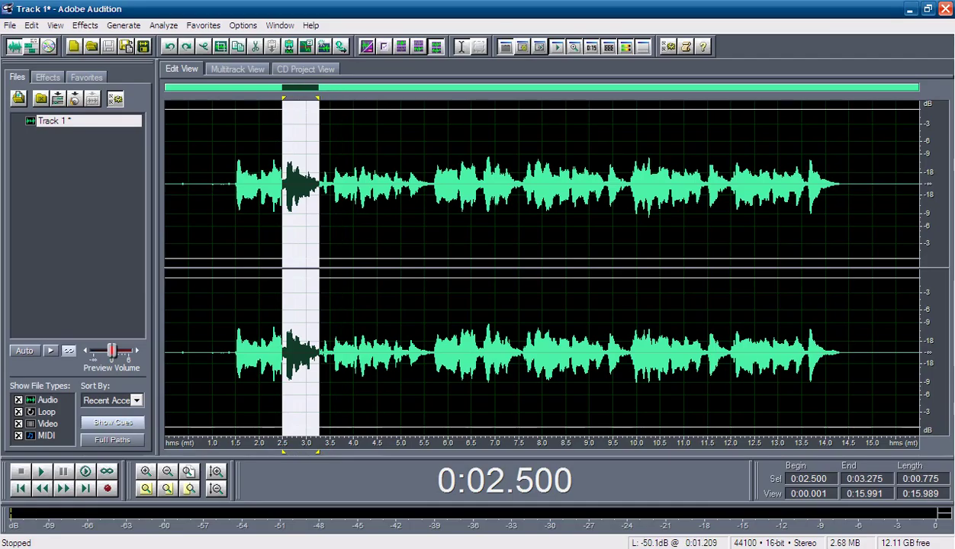
# Preview the Sweeping Phaser's Crunchy preset on the selected phrase and close the effect without applying it.
pyautogui.click(86, 25)
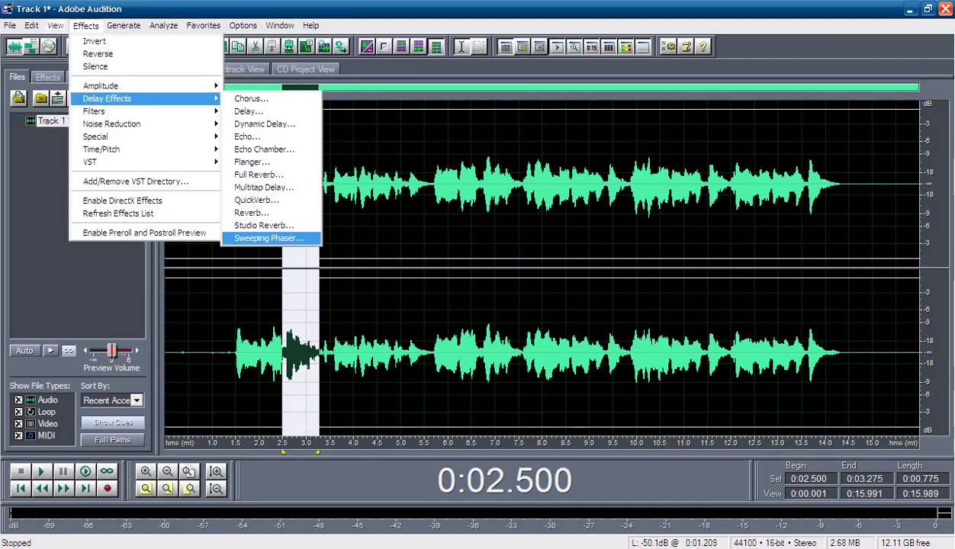
pyautogui.click(268, 238)
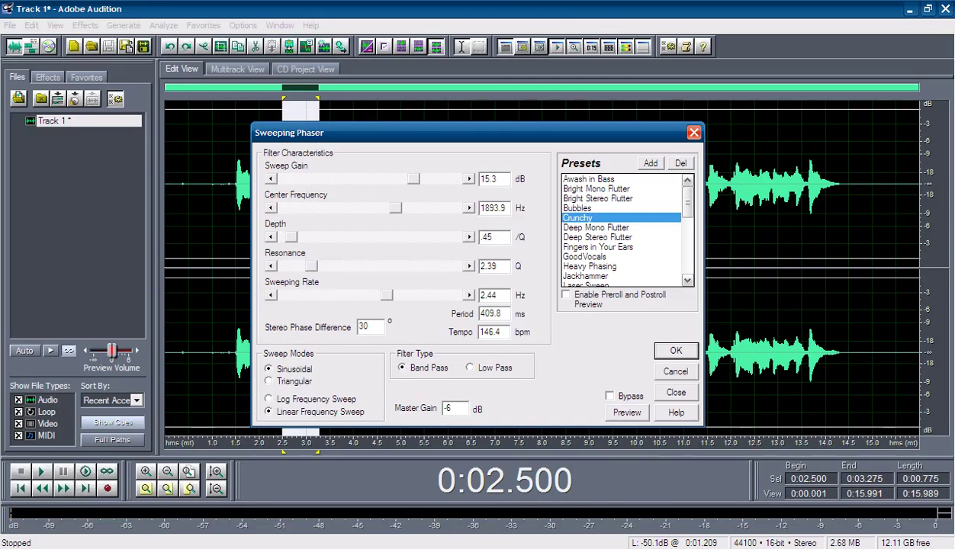
pyautogui.click(588, 178)
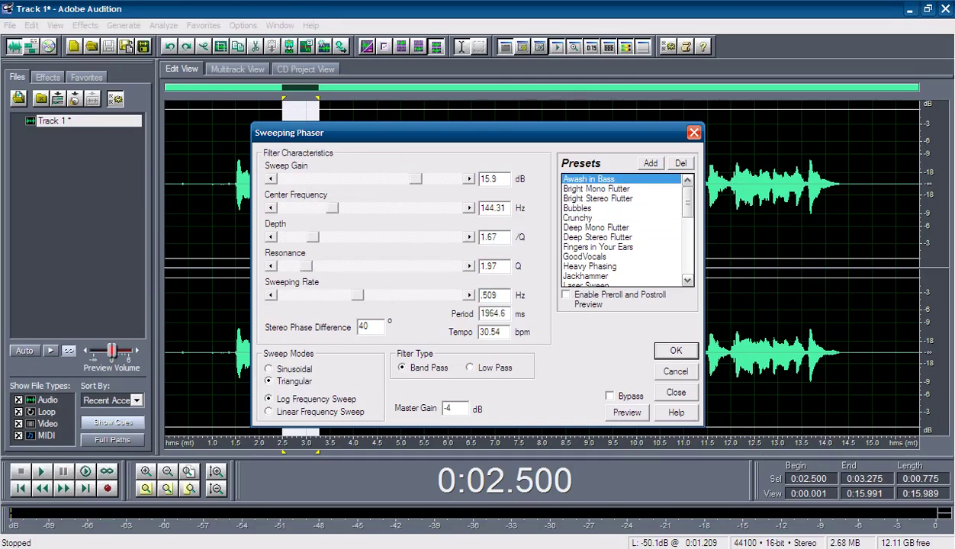
pyautogui.click(578, 218)
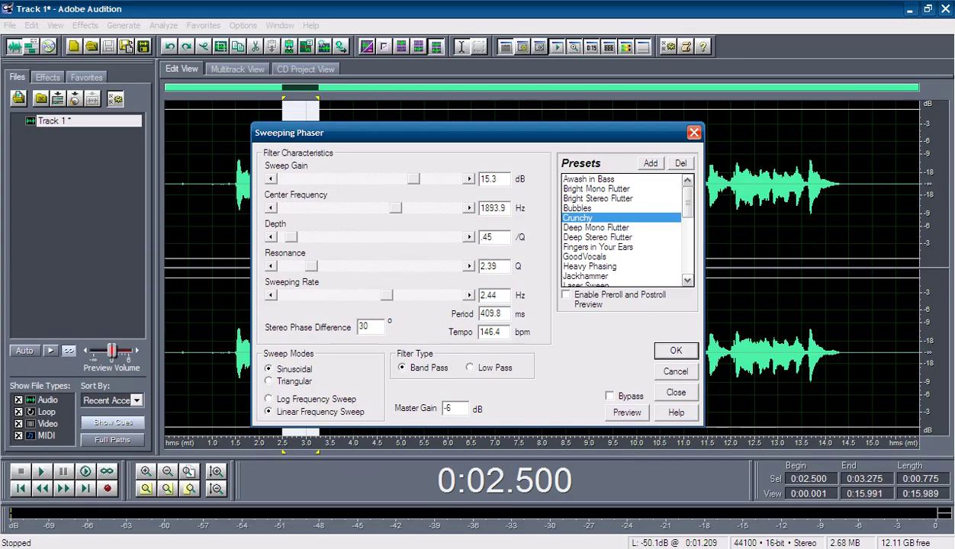
pyautogui.click(626, 412)
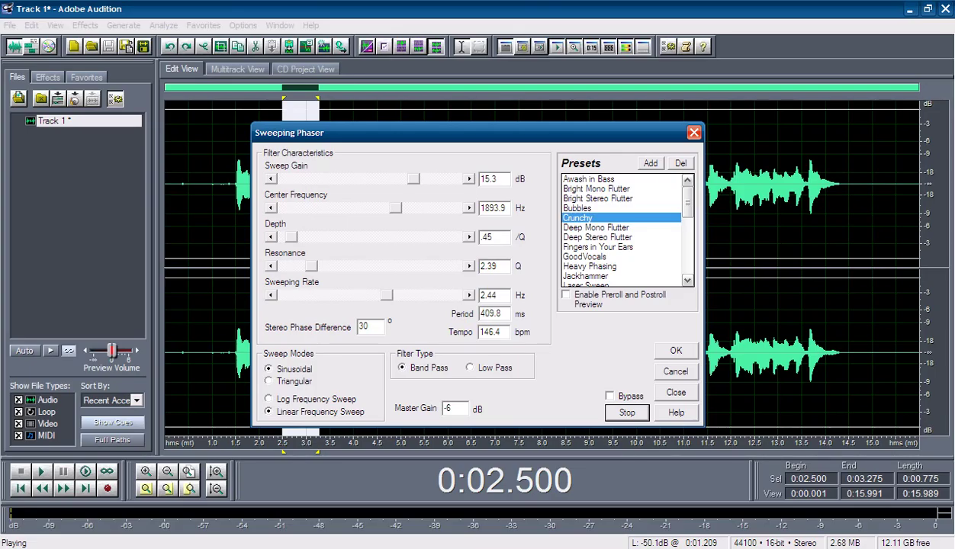
pyautogui.click(626, 412)
pyautogui.click(694, 132)
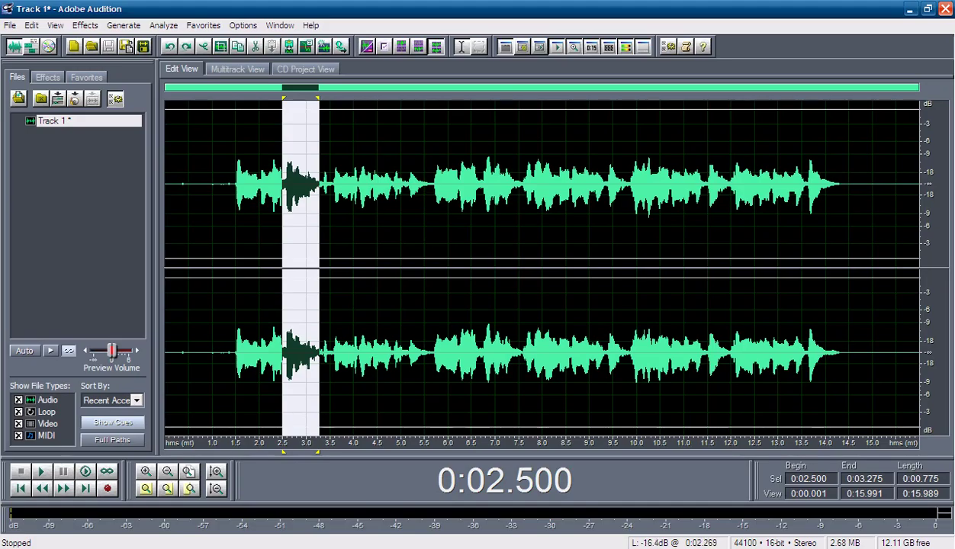
# Apply the Delay effect with the Spatial Left 2 preset to the selected phrase.
pyautogui.click(85, 25)
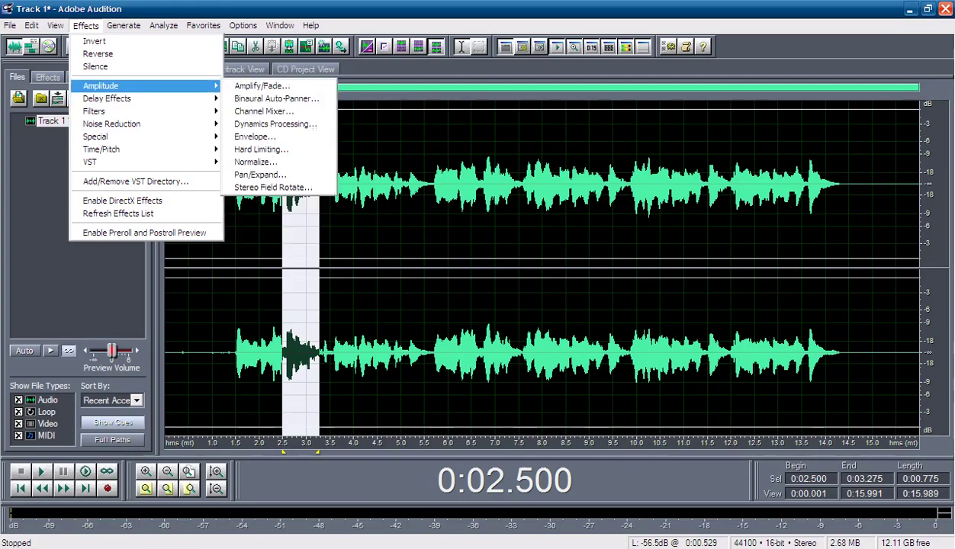
pyautogui.click(249, 112)
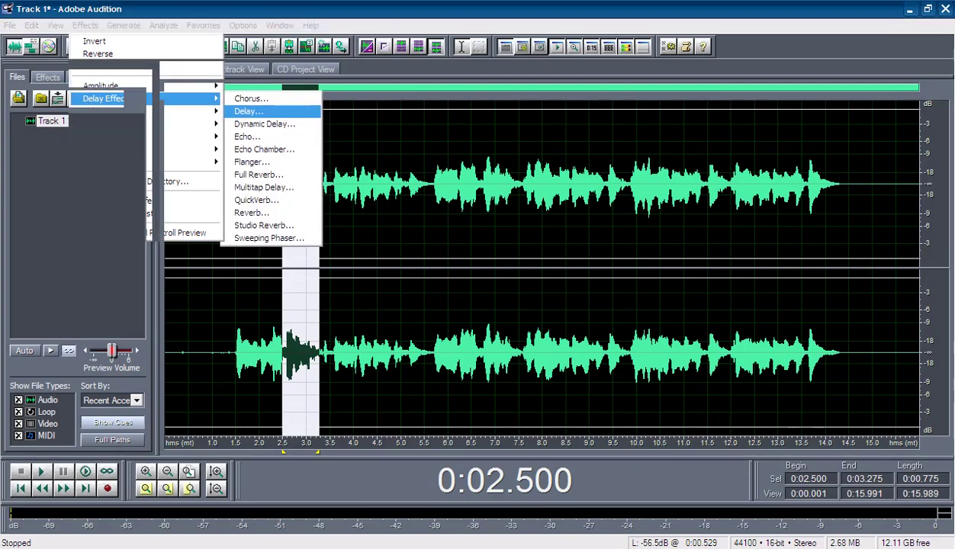
pyautogui.scroll(-4, 591, 283)
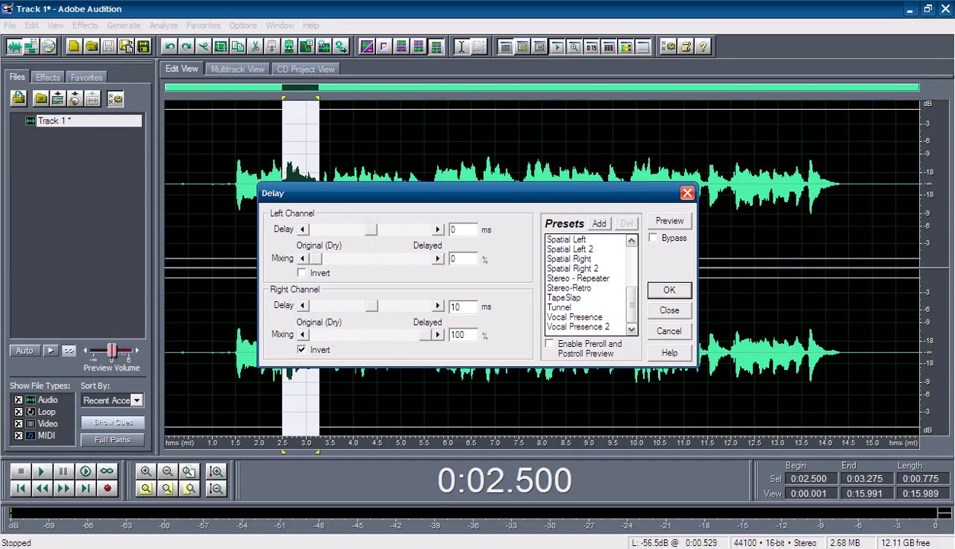
pyautogui.click(570, 249)
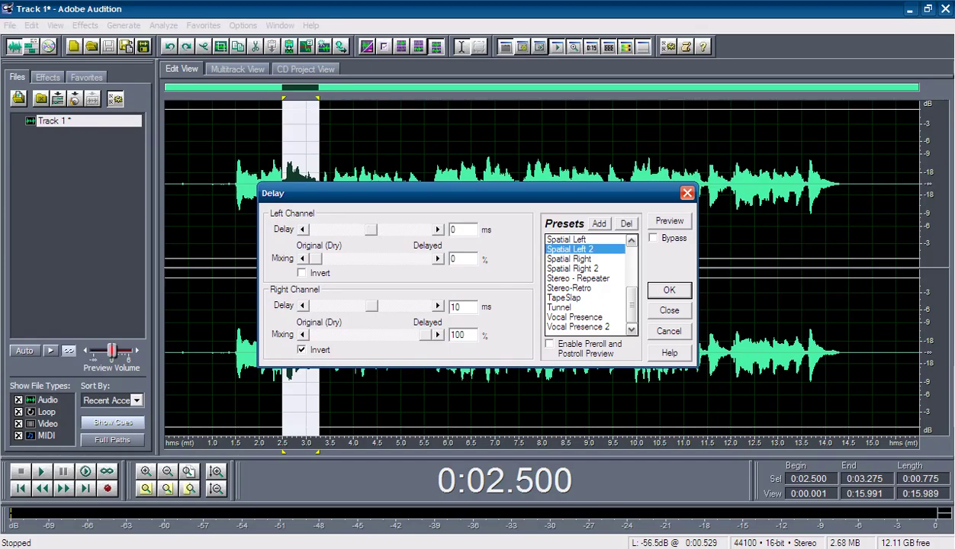
pyautogui.press('Return')
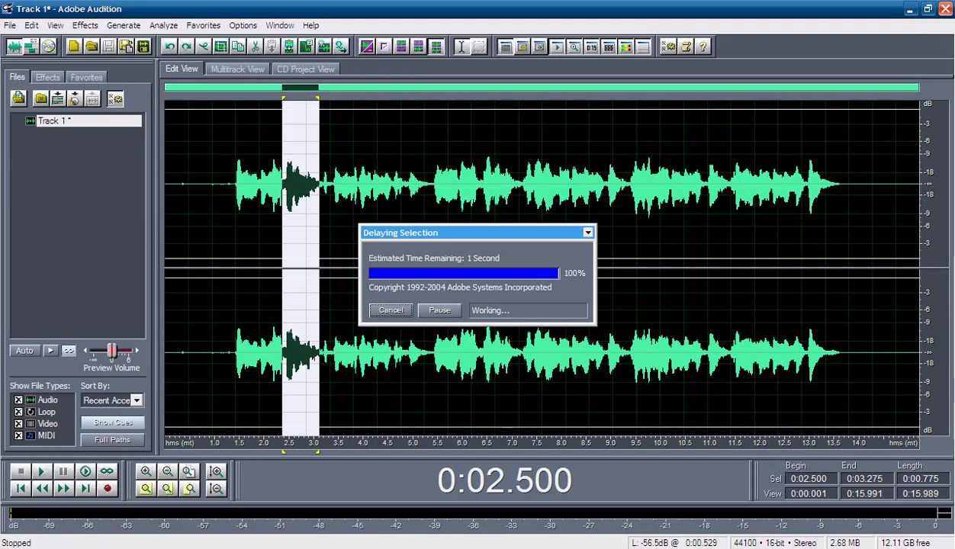
# Play the vocal with the delayed phrase from 0:01.377.
pyautogui.click(229, 183)
pyautogui.press('space')
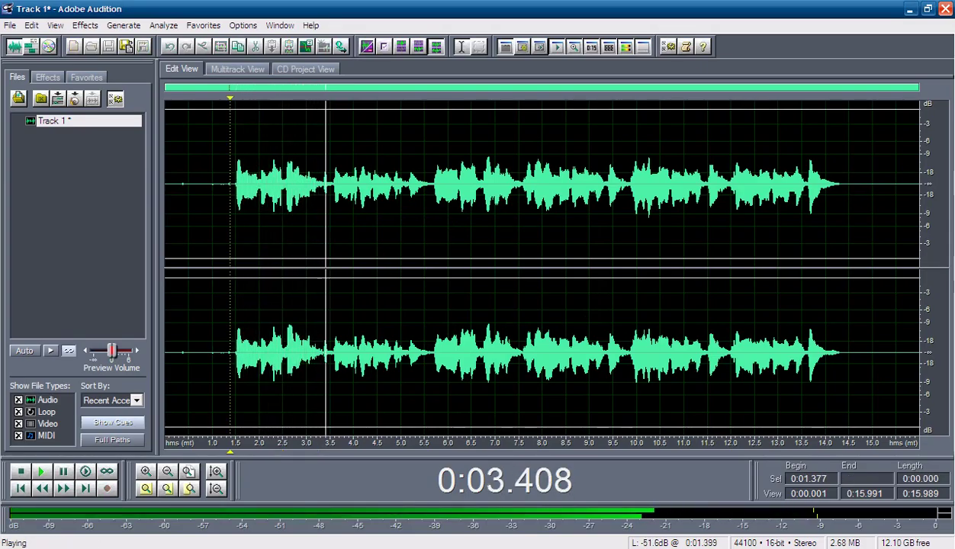
pyautogui.press('space')
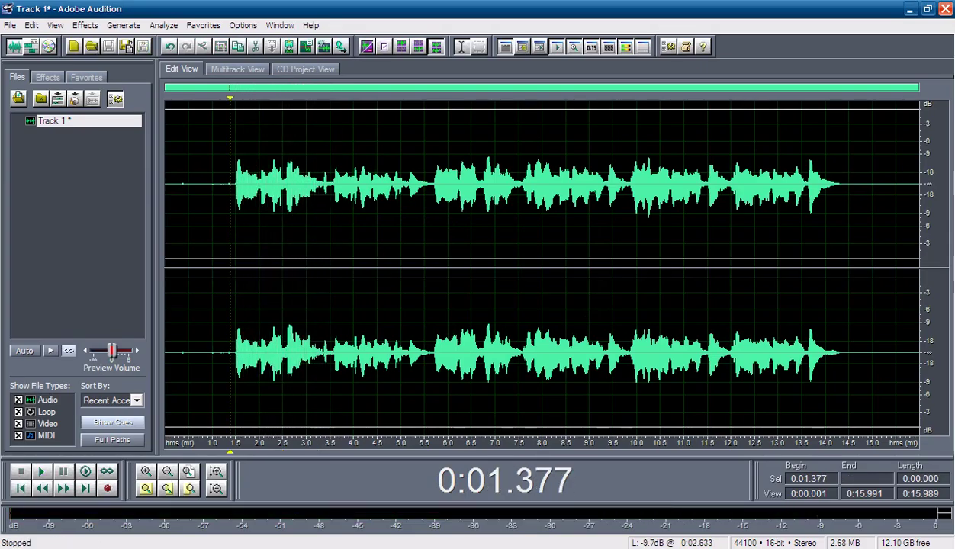
# Undo the Delay on the phrase and clear the selection.
pyautogui.click(253, 183)
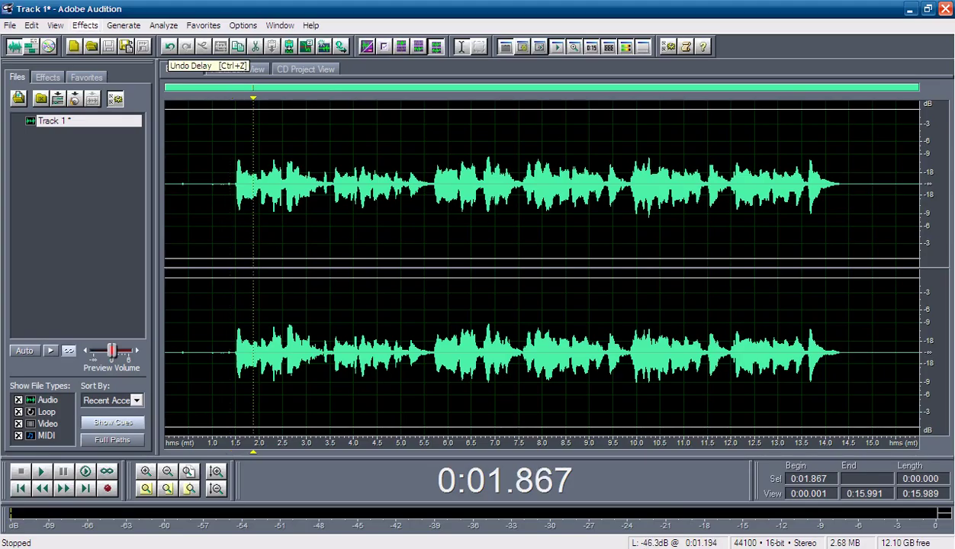
pyautogui.click(170, 46)
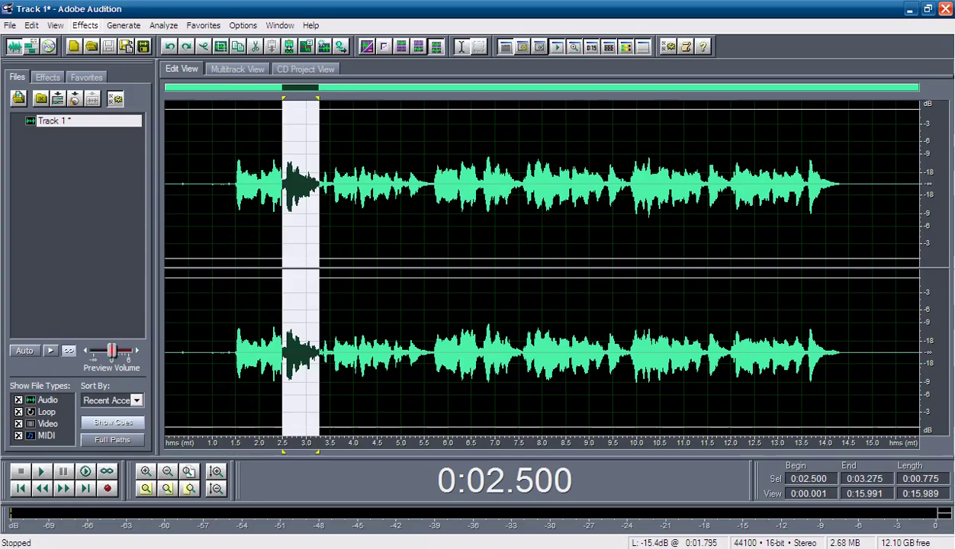
pyautogui.click(246, 171)
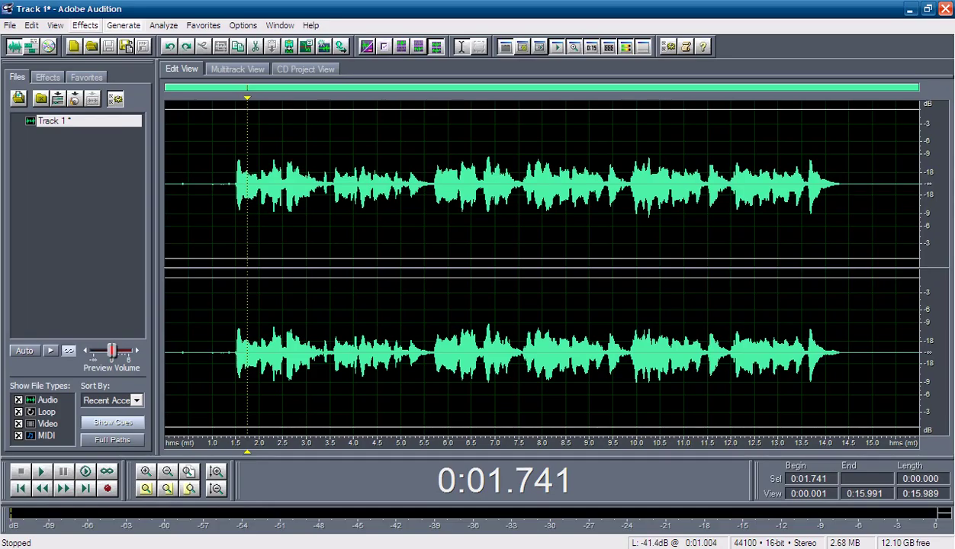
# Apply the Delay effect with the Spatial Right 2 preset to the whole track.
pyautogui.click(85, 26)
pyautogui.moveTo(107, 99)
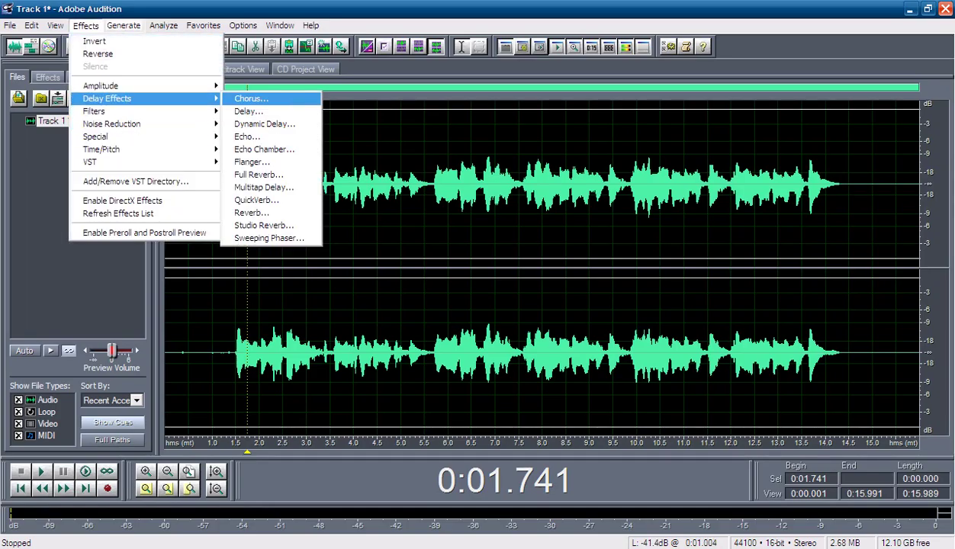
pyautogui.click(249, 112)
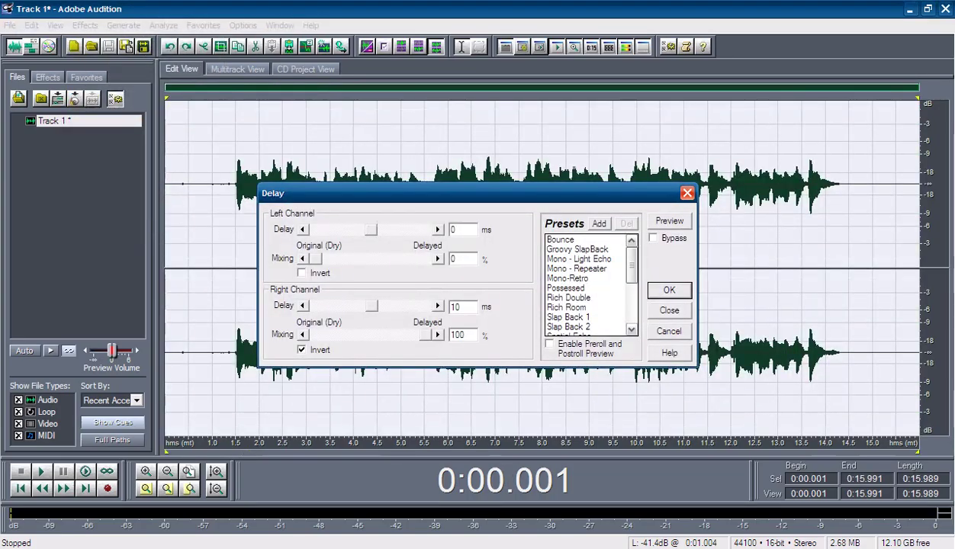
pyautogui.moveTo(631, 266); pyautogui.dragTo(632, 305)
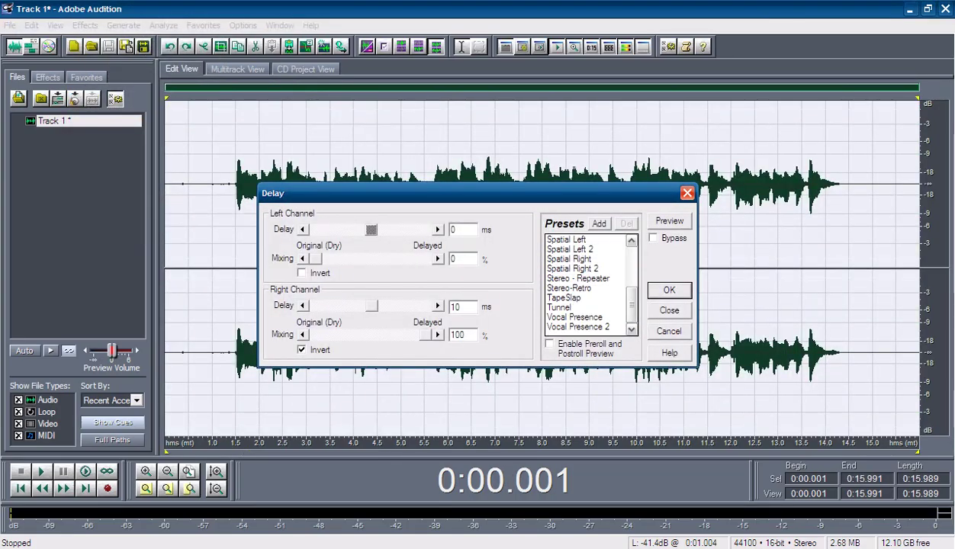
pyautogui.click(572, 269)
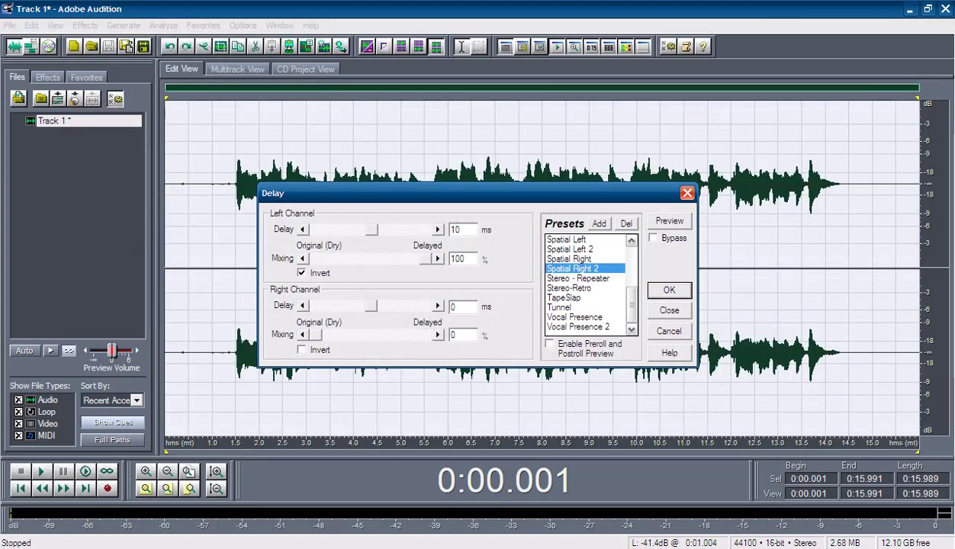
pyautogui.press('Return')
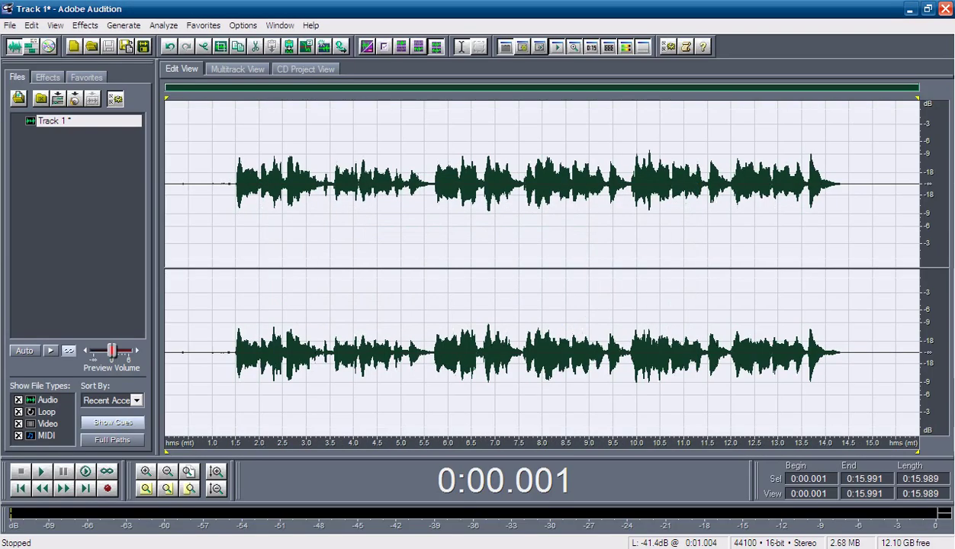
# Play the fully delayed vocal from 0:01.266.
pyautogui.click(224, 184)
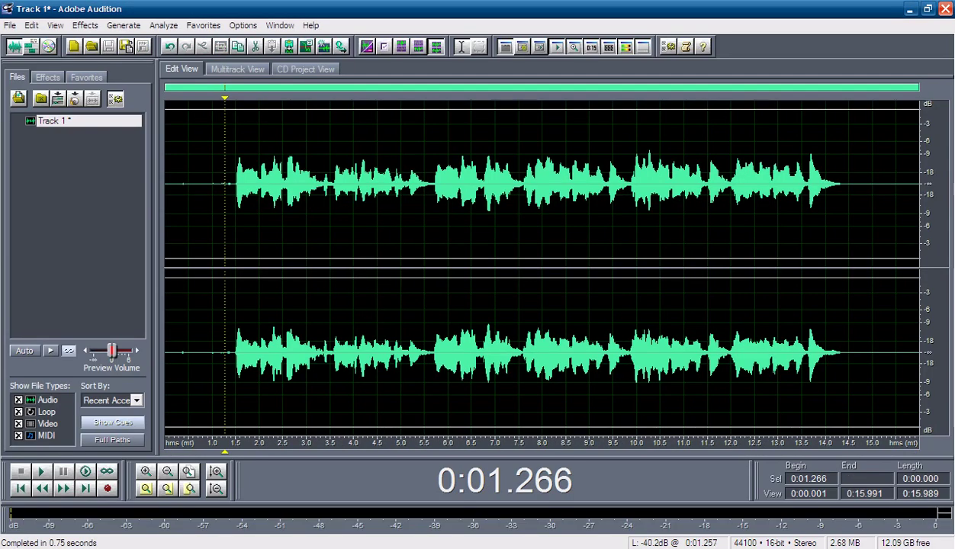
pyautogui.press('space')
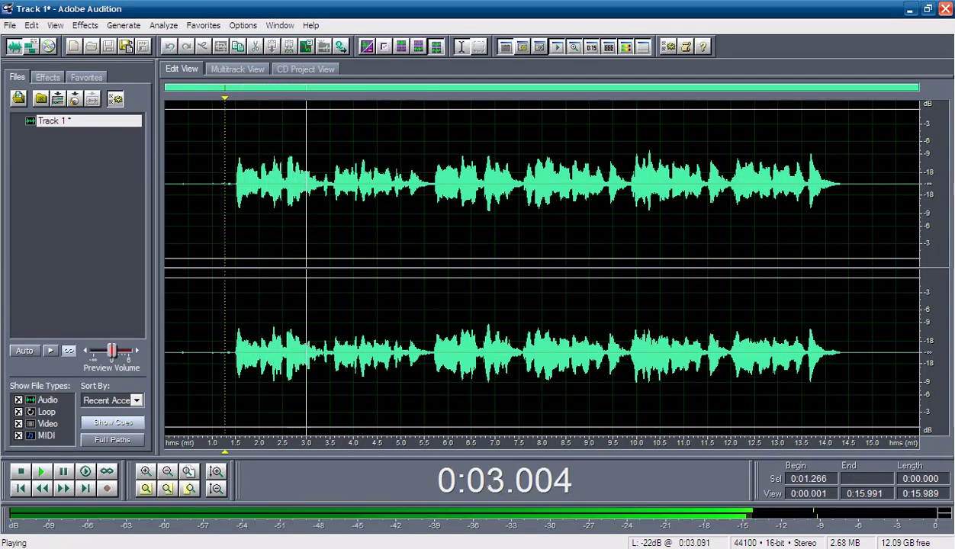
pyautogui.press('space')
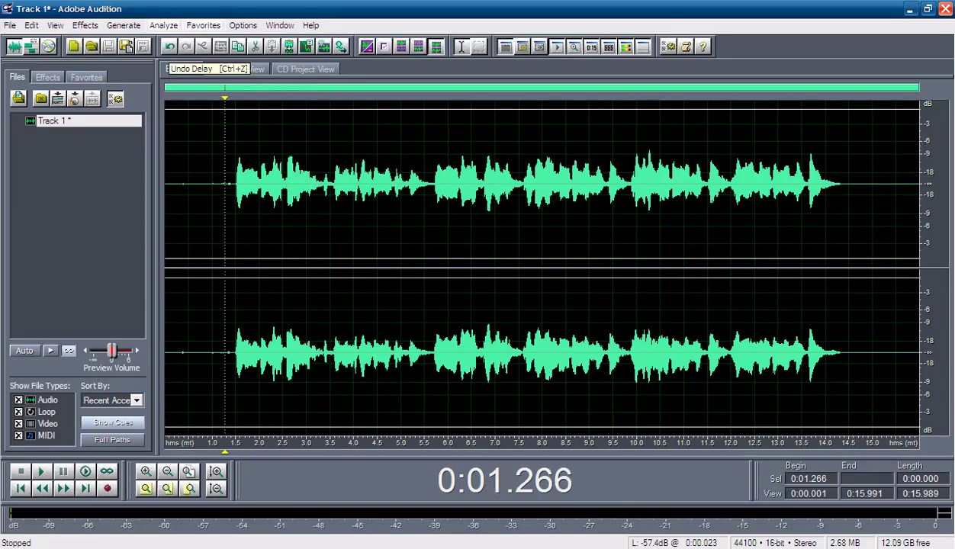
# Undo the Delay applied to the whole track.
pyautogui.click(169, 47)
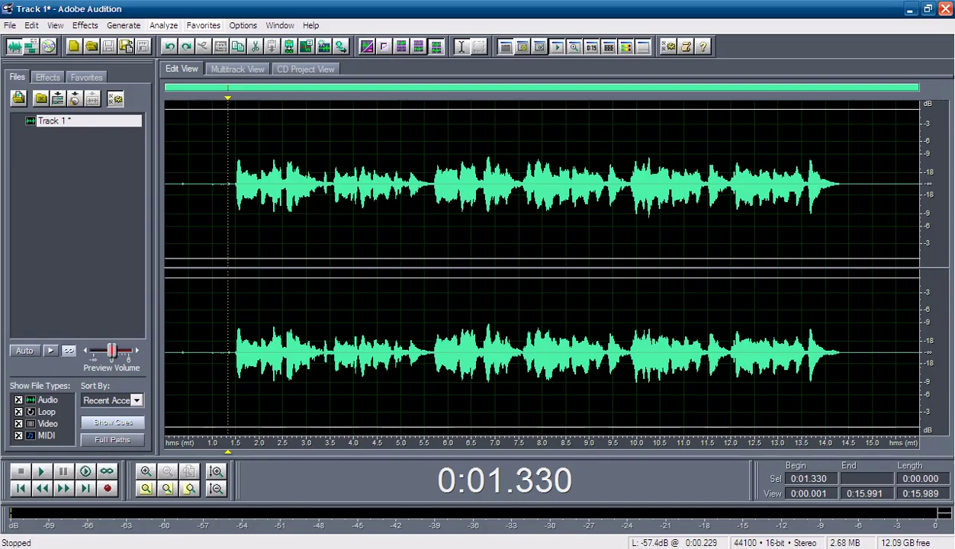
pyautogui.click(85, 25)
pyautogui.moveTo(138, 98)
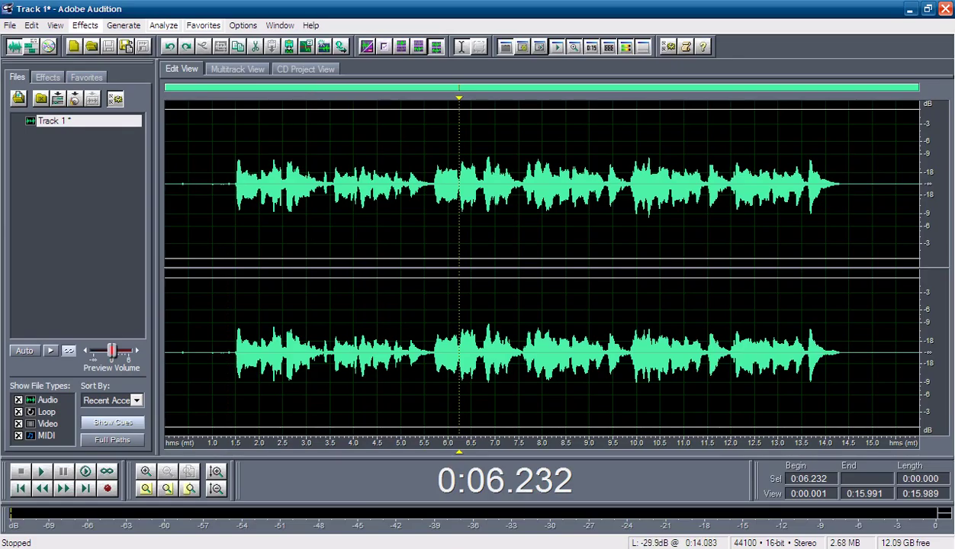
# Play the end of the vocal from 0:13.634, 0:12.764 and 0:13.000 to locate the start of the last words.
pyautogui.moveTo(807, 190); pyautogui.dragTo(908, 191)
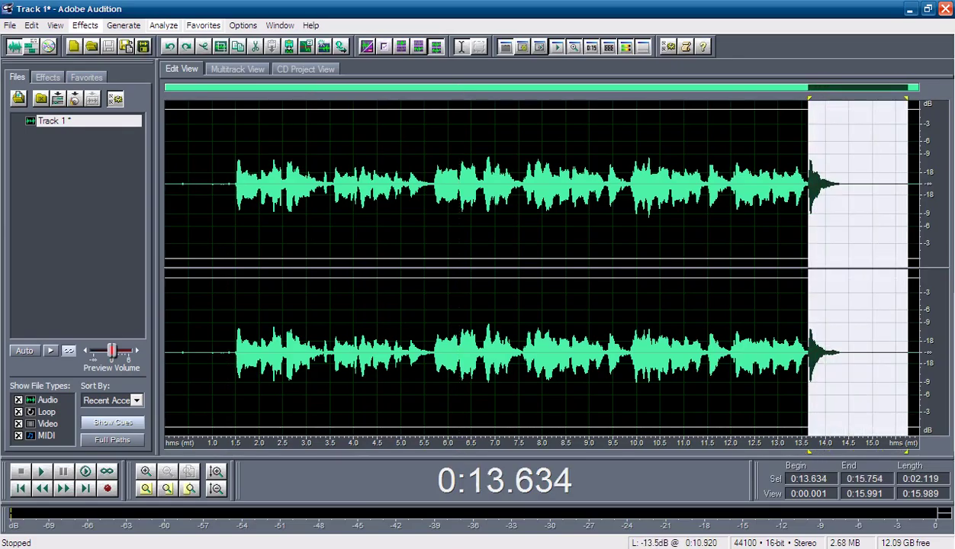
pyautogui.press('space')
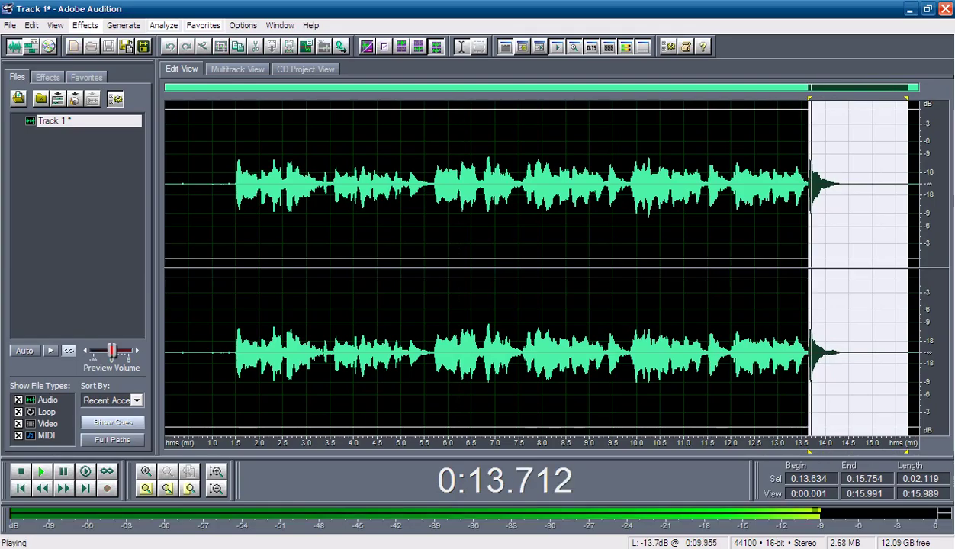
pyautogui.click(767, 191)
pyautogui.press('space')
pyautogui.press('space')
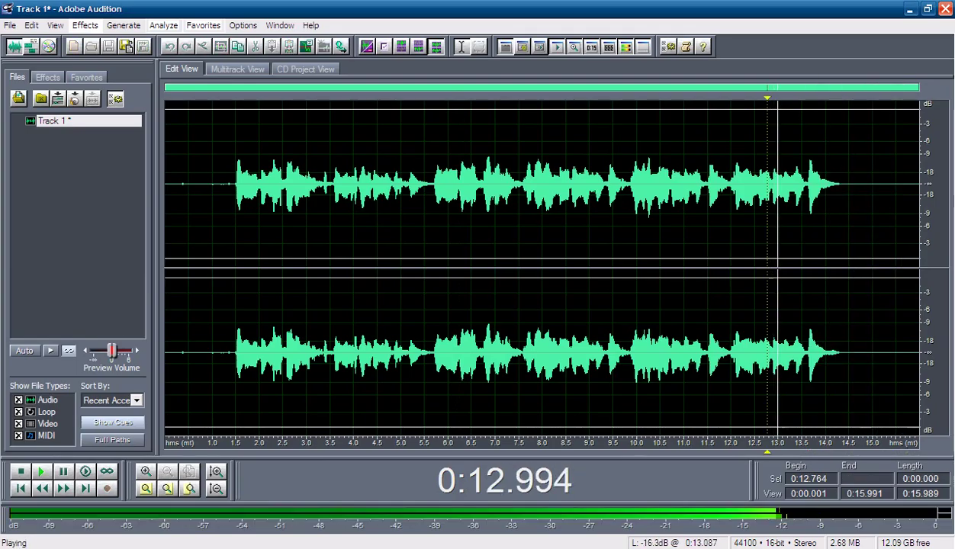
pyautogui.click(778, 191)
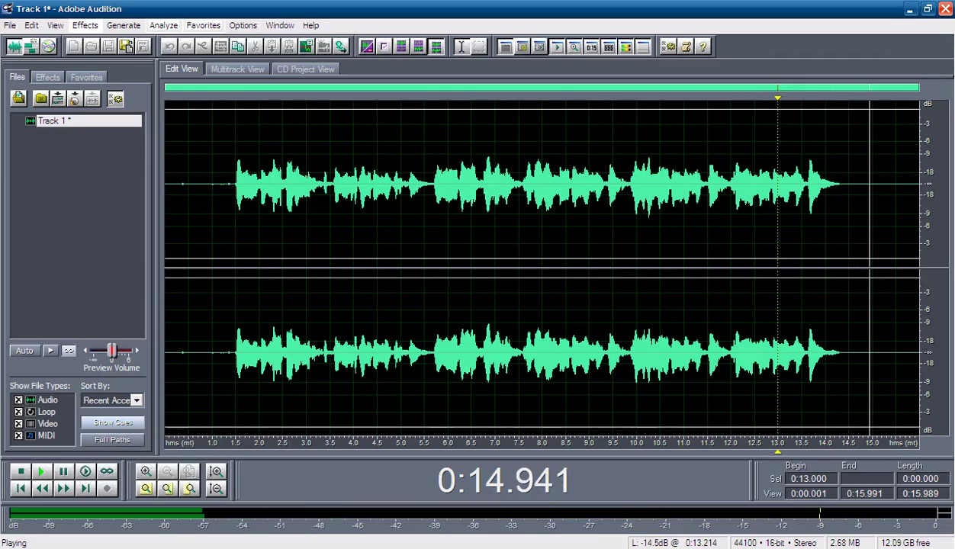
# Select the vocal's ending from 0:13.207 to 0:15.121 and play the selection.
pyautogui.moveTo(788, 190); pyautogui.dragTo(877, 190)
pyautogui.press('space')
pyautogui.press('space')
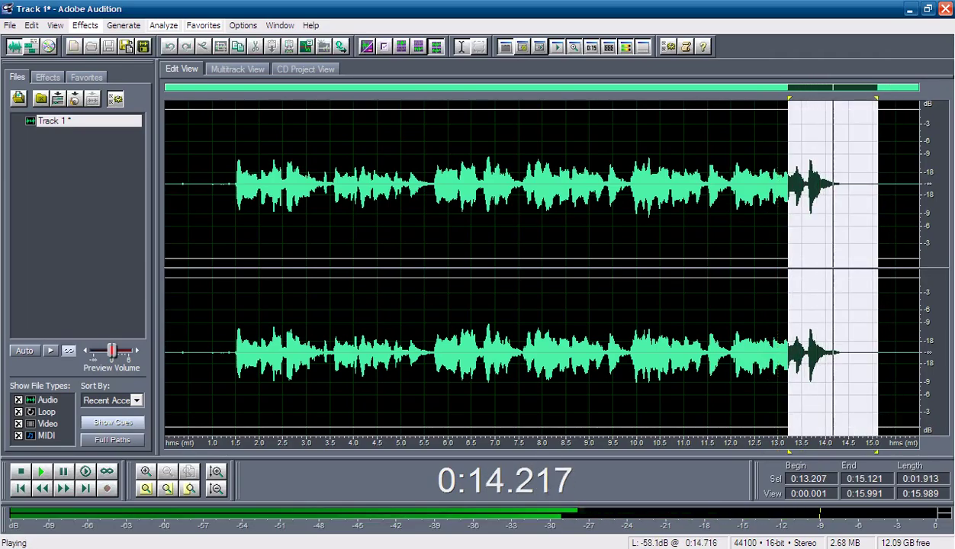
pyautogui.press('space')
pyautogui.press('space')
pyautogui.press('space')
# Select the vocal's ending from 0:13.112 to the end of the track and open the Echo effect.
pyautogui.hotkey('shift', 'End')
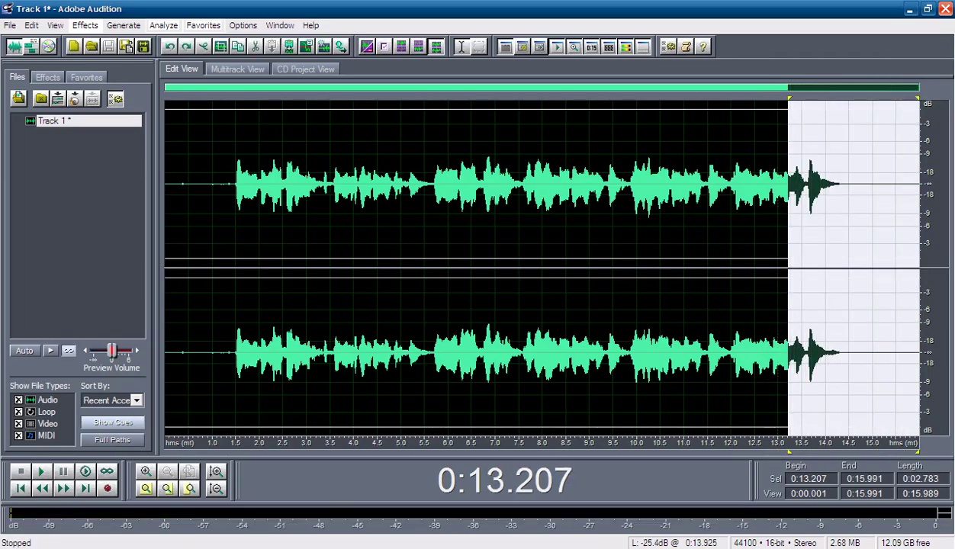
pyautogui.moveTo(789, 99); pyautogui.dragTo(784, 98)
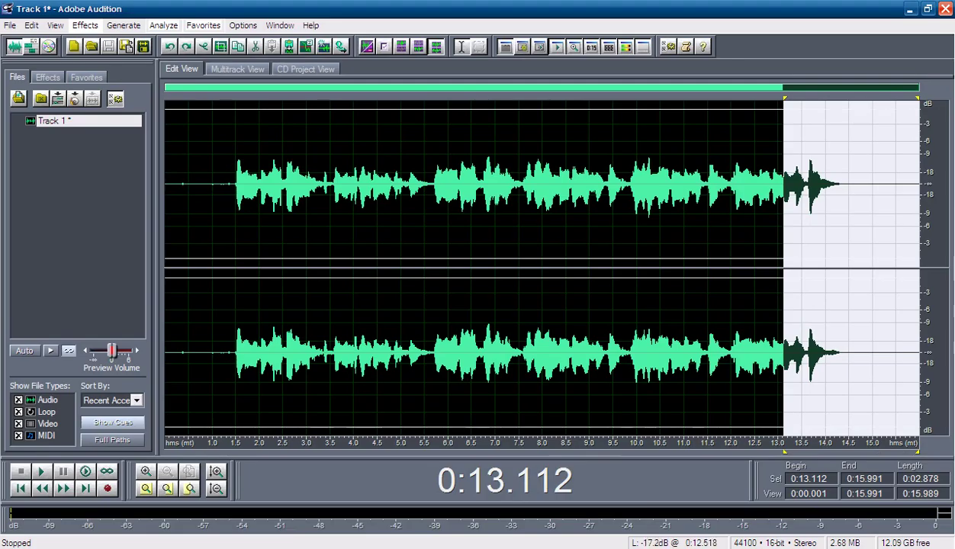
pyautogui.click(85, 26)
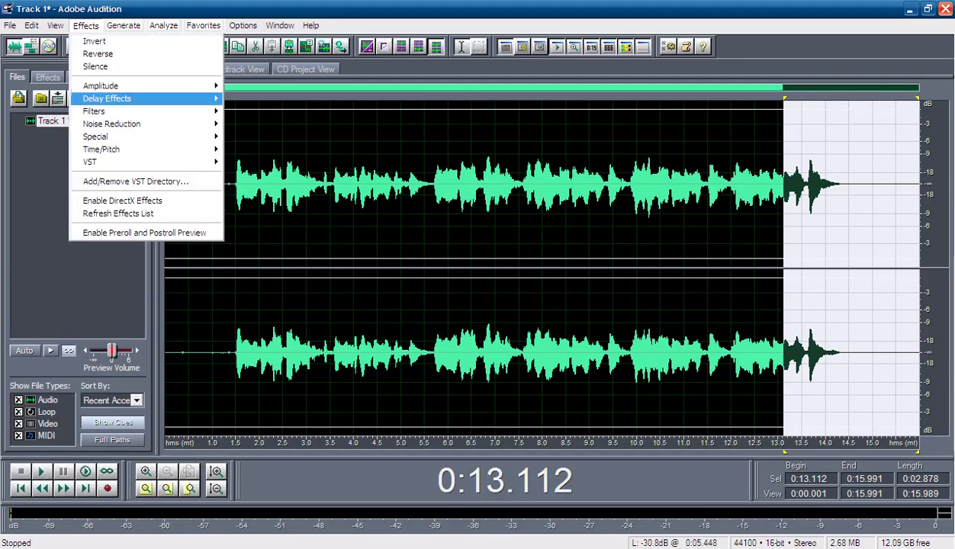
pyautogui.press('Right')
pyautogui.press('Down')
pyautogui.press('Down')
pyautogui.press('Down')
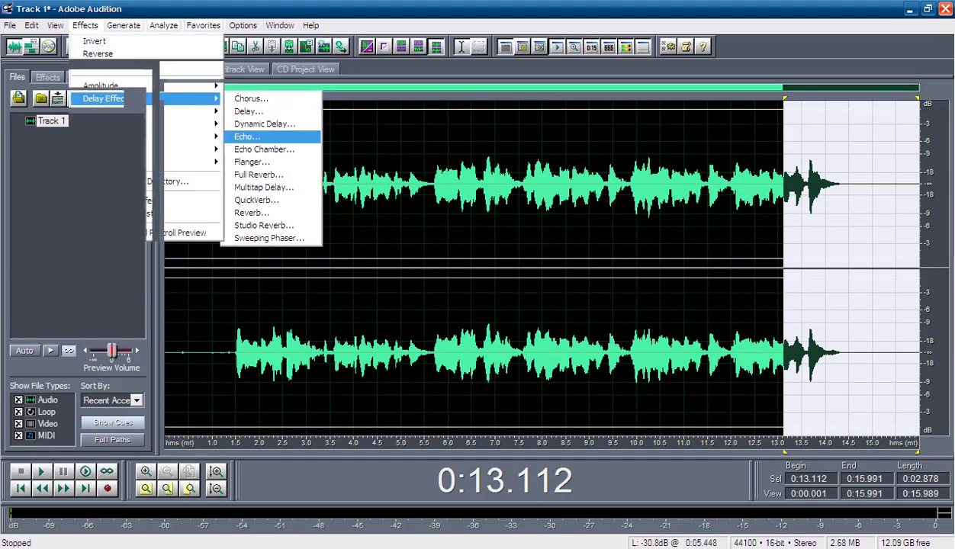
pyautogui.press('Return')
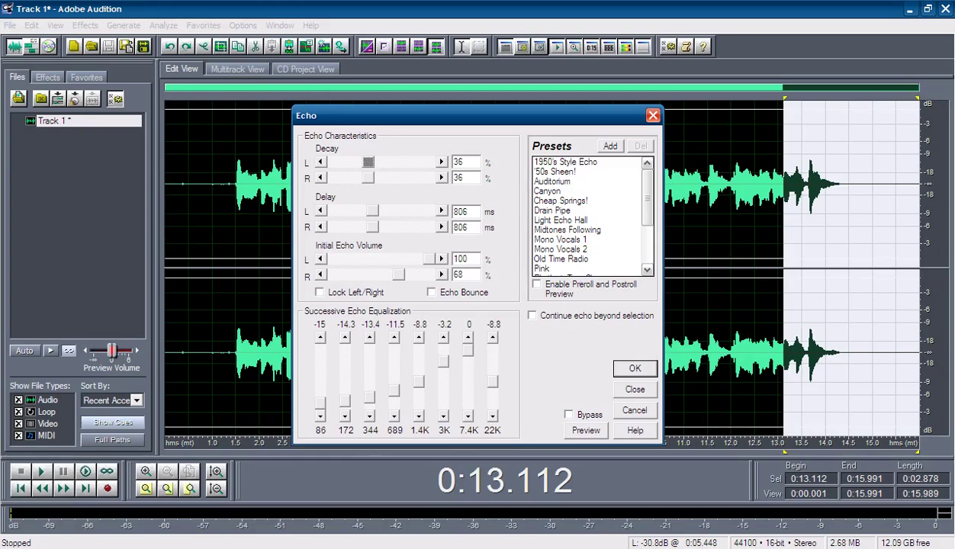
# Preview the Canyon echo preset on the selected ending and close Echo without applying it.
pyautogui.click(547, 191)
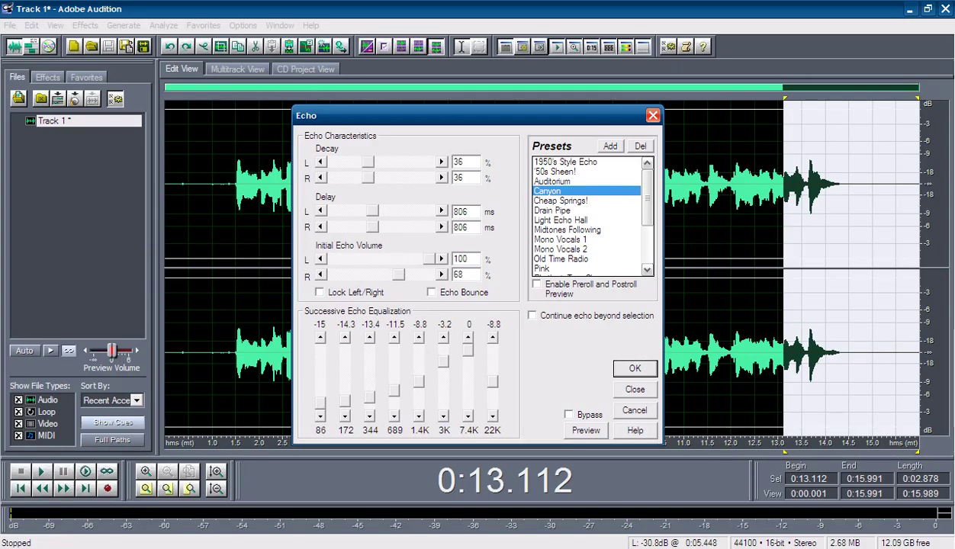
pyautogui.click(585, 430)
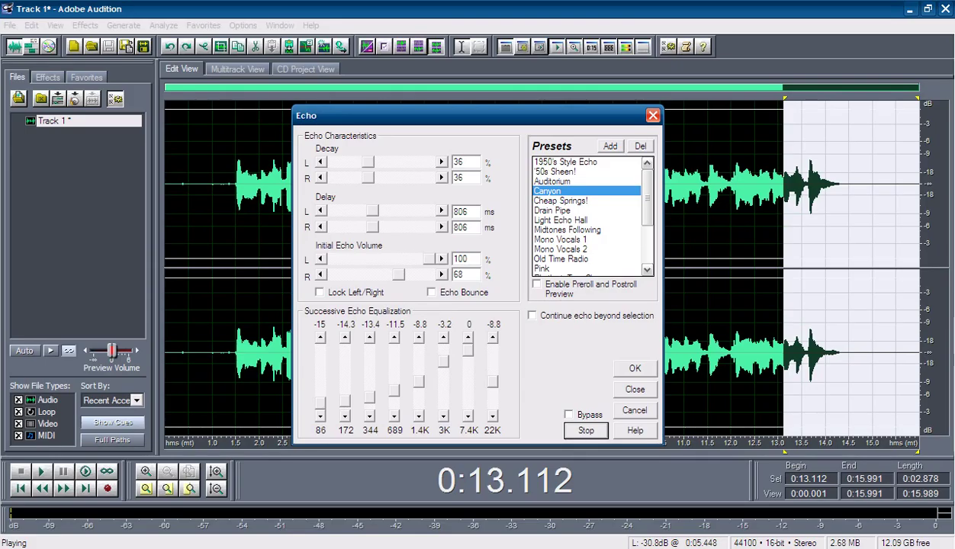
pyautogui.press('space')
pyautogui.press('Escape')
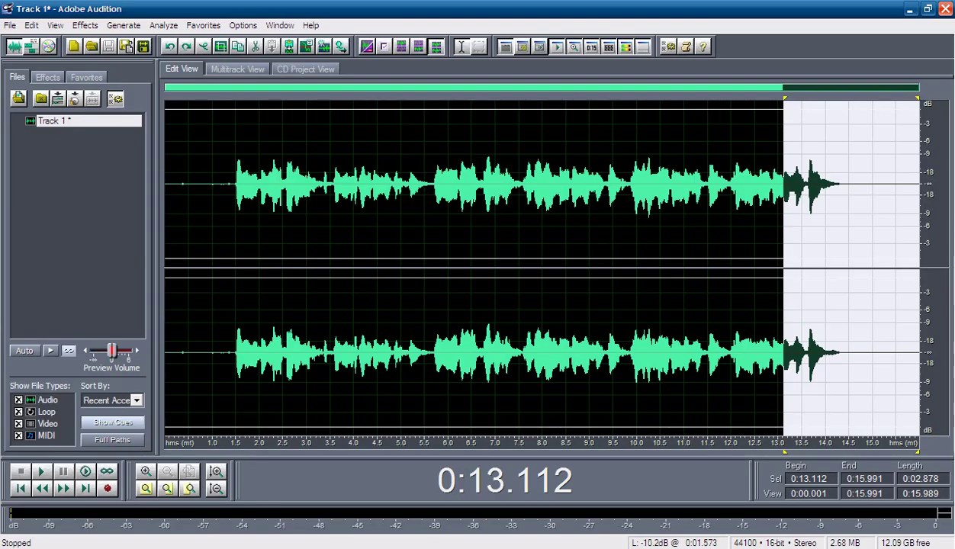
pyautogui.click(235, 184)
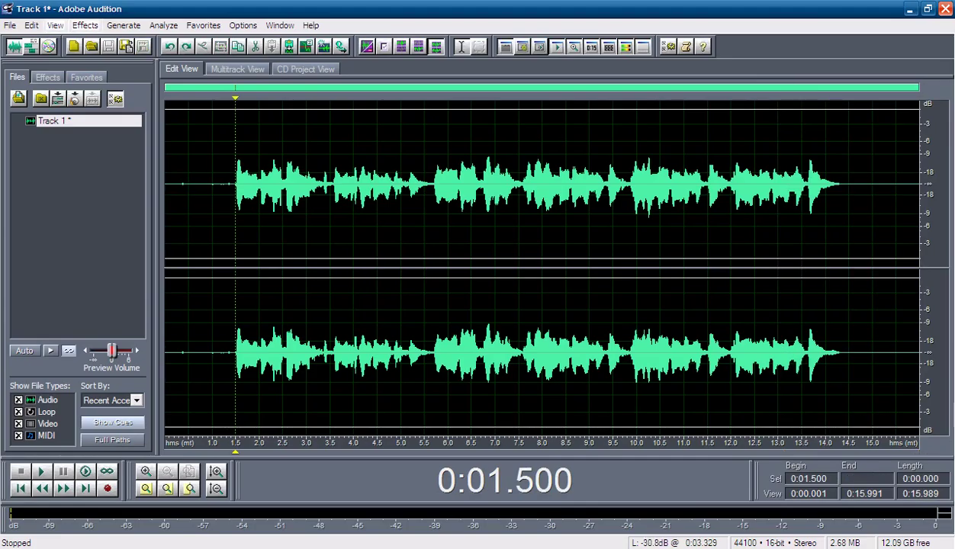
pyautogui.click(86, 25)
pyautogui.moveTo(145, 150)
pyautogui.moveTo(145, 111)
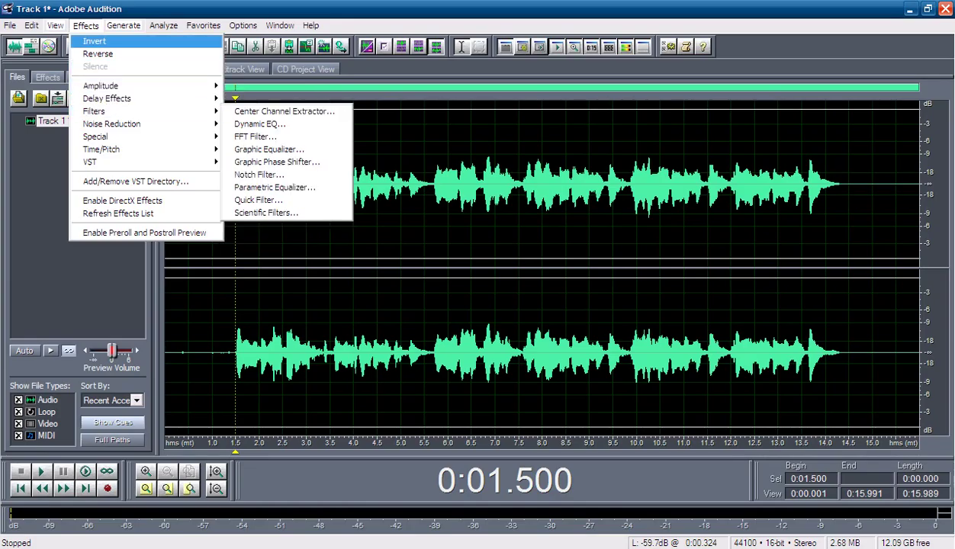
pyautogui.click(342, 246)
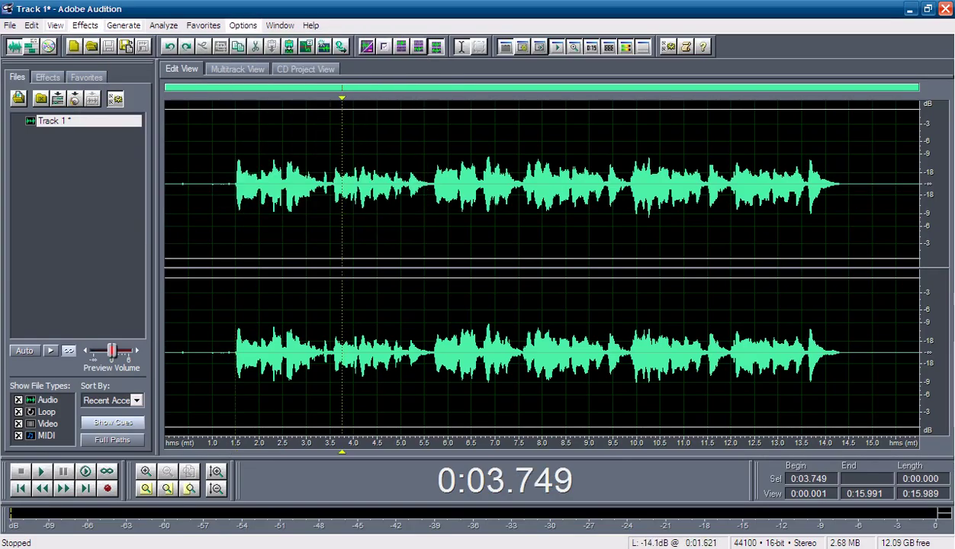
pyautogui.click(241, 183)
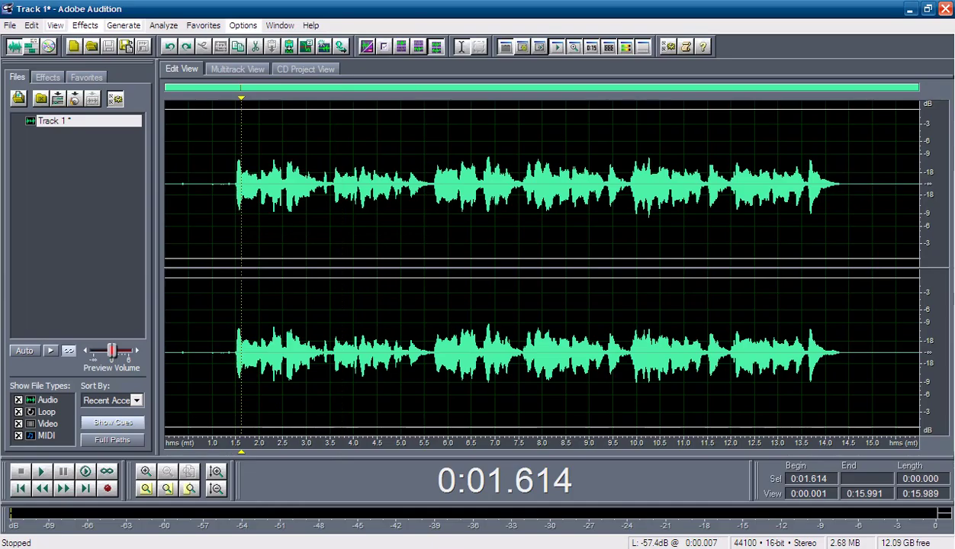
pyautogui.click(266, 183)
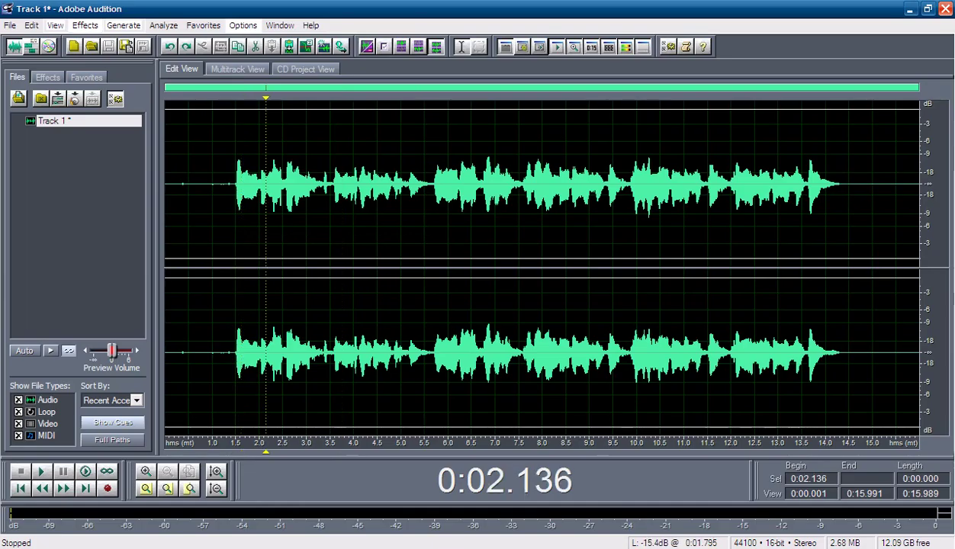
# Select the whole vocal from 0:01.219 to 0:14.500.
pyautogui.moveTo(232, 183); pyautogui.dragTo(848, 183)
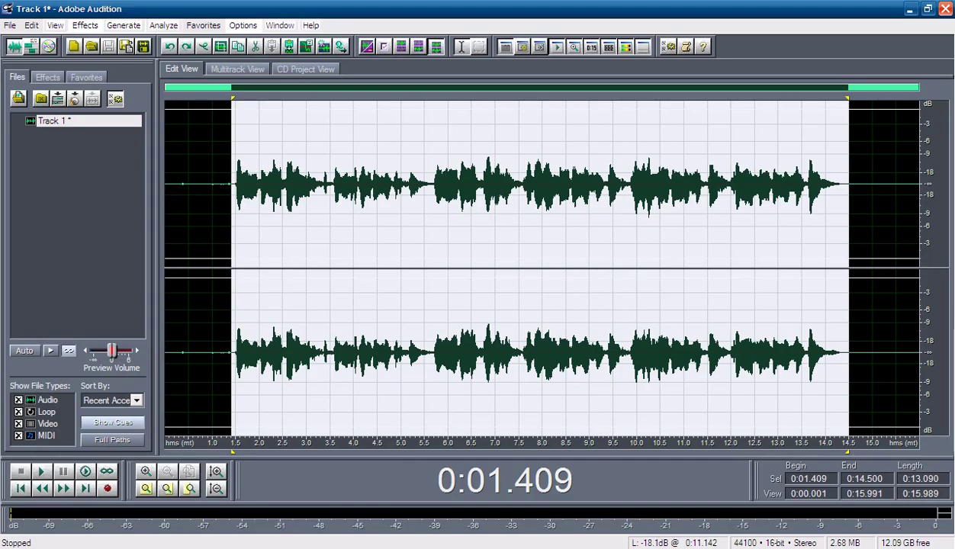
pyautogui.click(241, 183)
pyautogui.moveTo(223, 183); pyautogui.dragTo(849, 183)
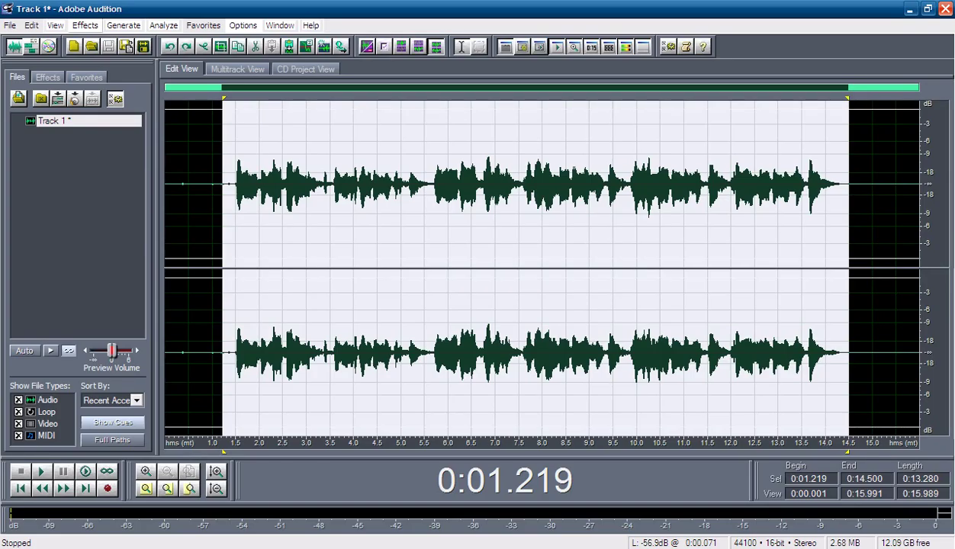
# Open the Hiss Reduction effect for the selected vocal.
pyautogui.click(85, 25)
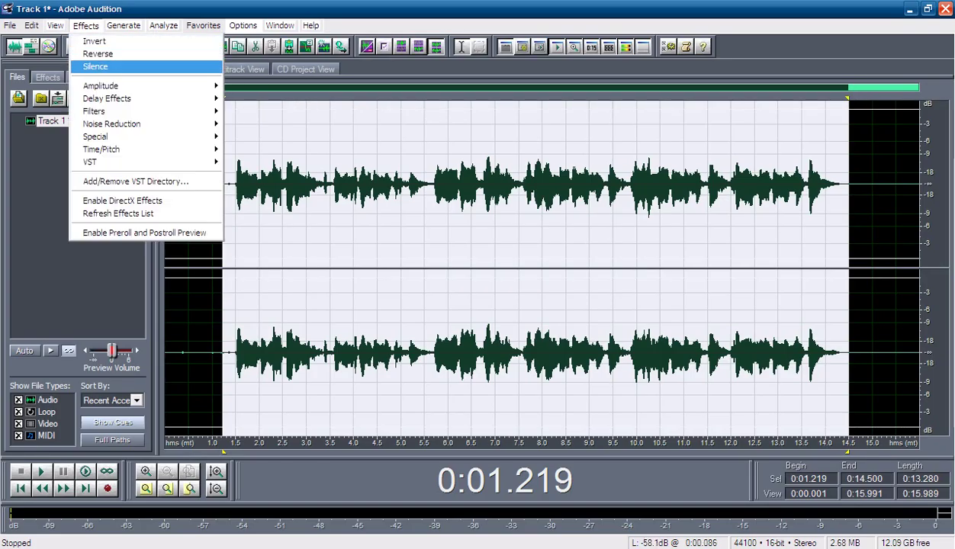
pyautogui.moveTo(111, 123)
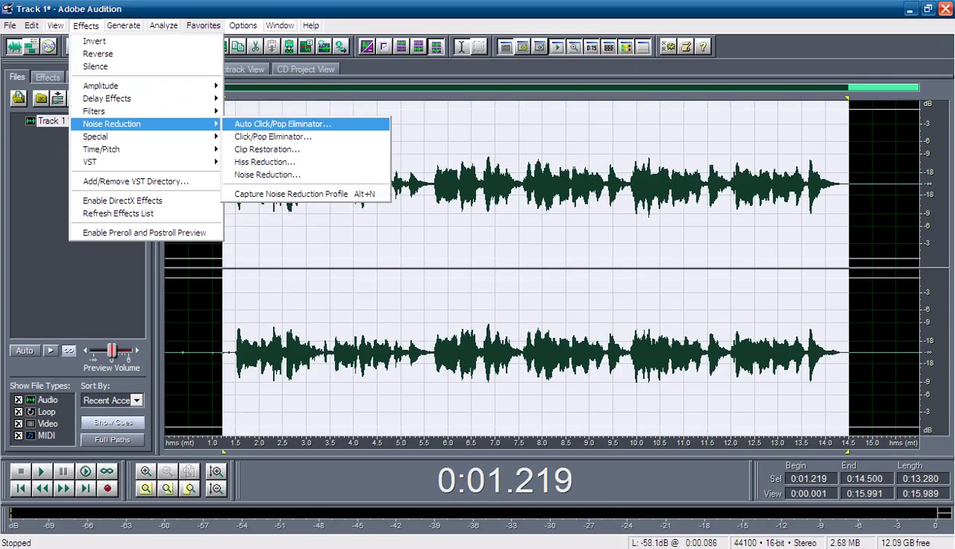
pyautogui.press('Down')
pyautogui.press('Down')
pyautogui.press('Down')
pyautogui.press('Down')
pyautogui.press('Down')
pyautogui.press('Down')
pyautogui.press('Down')
pyautogui.press('Down')
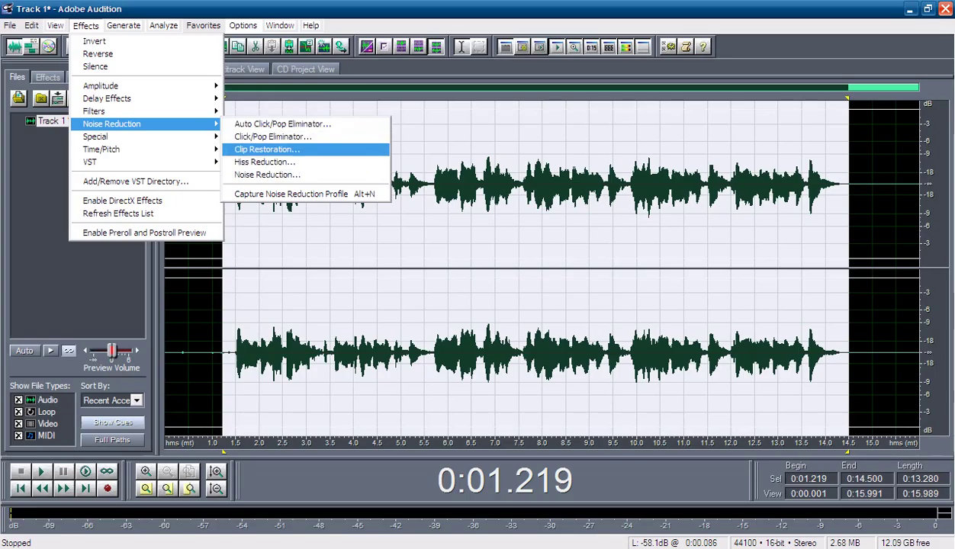
pyautogui.press('Down')
pyautogui.press('Down')
pyautogui.press('Down')
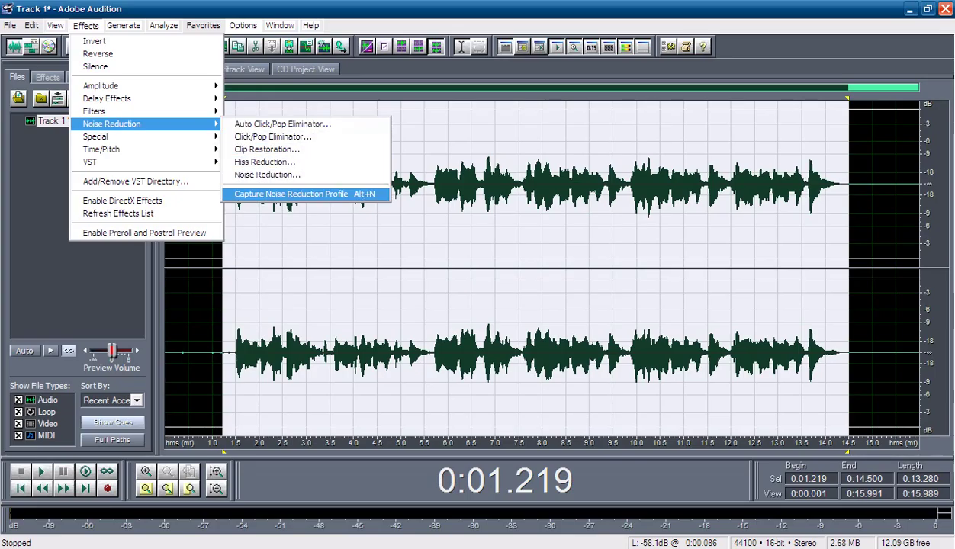
pyautogui.press('Up')
pyautogui.press('Up')
pyautogui.press('Up')
pyautogui.press('Down')
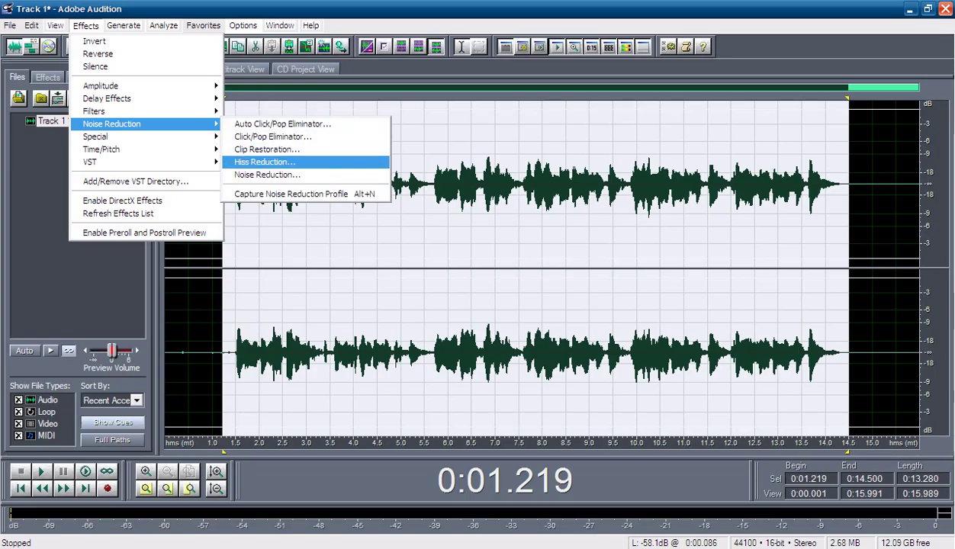
pyautogui.press('Return')
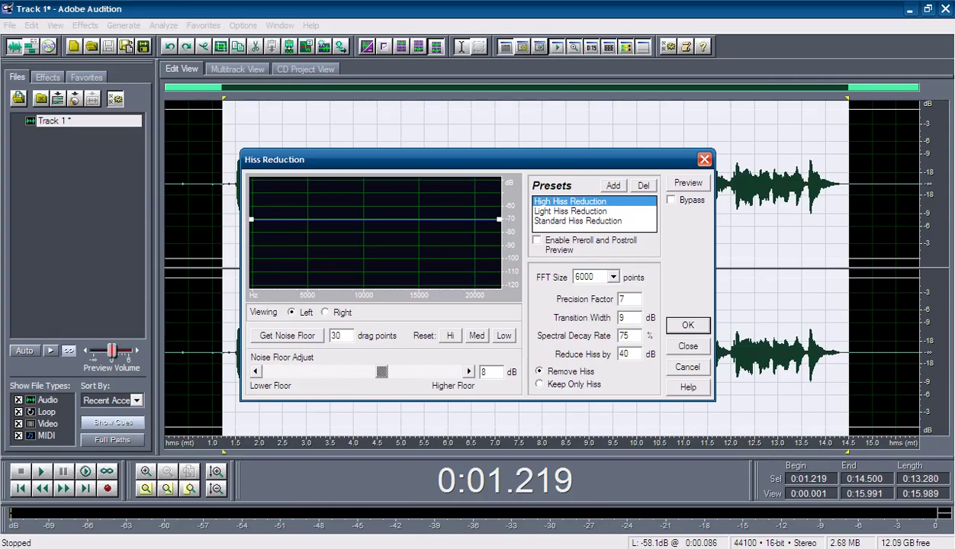
# Raise the noise floor adjustment to 40 dB and lower it back to 1.43 dB.
pyautogui.moveTo(382, 371); pyautogui.dragTo(395, 372)
pyautogui.moveTo(406, 372); pyautogui.dragTo(456, 372)
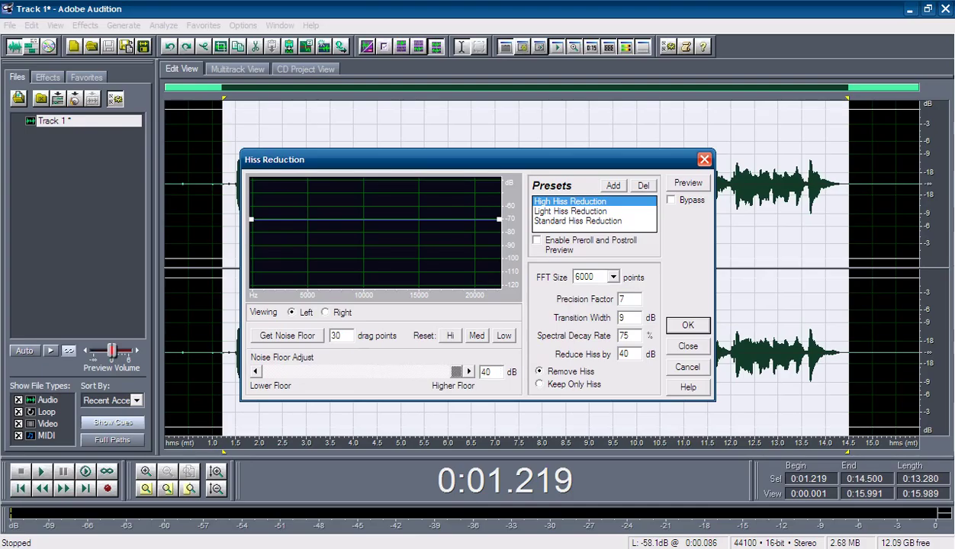
pyautogui.press('Left')
pyautogui.press('Left')
pyautogui.press('Left')
pyautogui.press('Left')
pyautogui.press('Left')
pyautogui.press('Left')
pyautogui.press('Left')
pyautogui.press('Left')
pyautogui.press('Left')
pyautogui.press('Left')
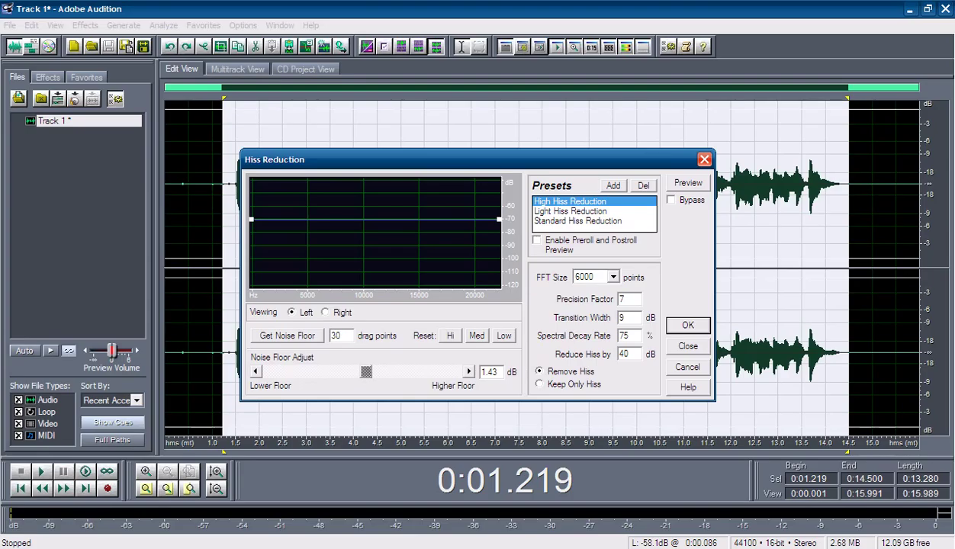
# Choose the Standard Hiss Reduction preset and set the noise floor adjustment to 2.39 dB.
pyautogui.click(578, 220)
pyautogui.moveTo(381, 371); pyautogui.dragTo(366, 372)
pyautogui.press('Right')
pyautogui.press('Right')
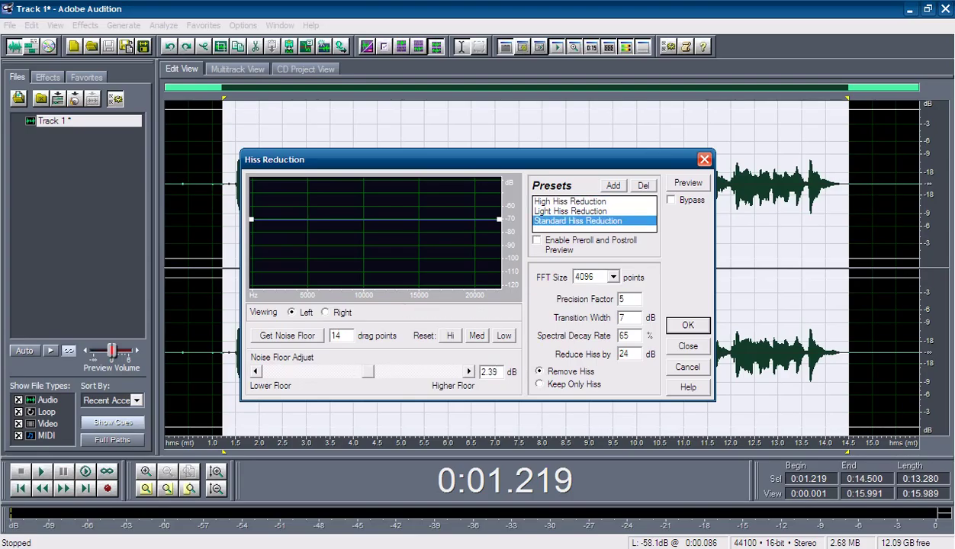
pyautogui.press('Right')
pyautogui.press('Right')
# Preview the hiss reduction on the vocal and close the effect without applying it.
pyautogui.click(688, 183)
pyautogui.press('space')
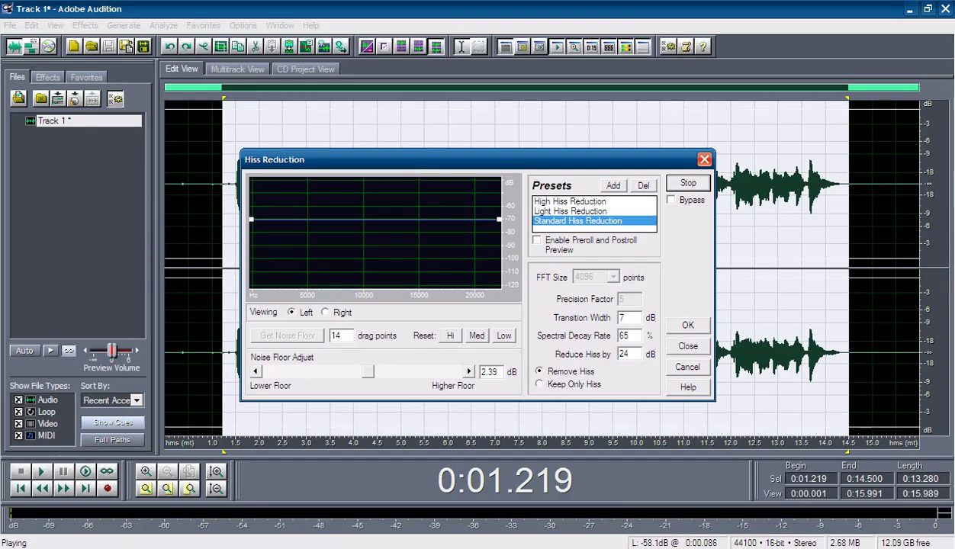
pyautogui.press('space')
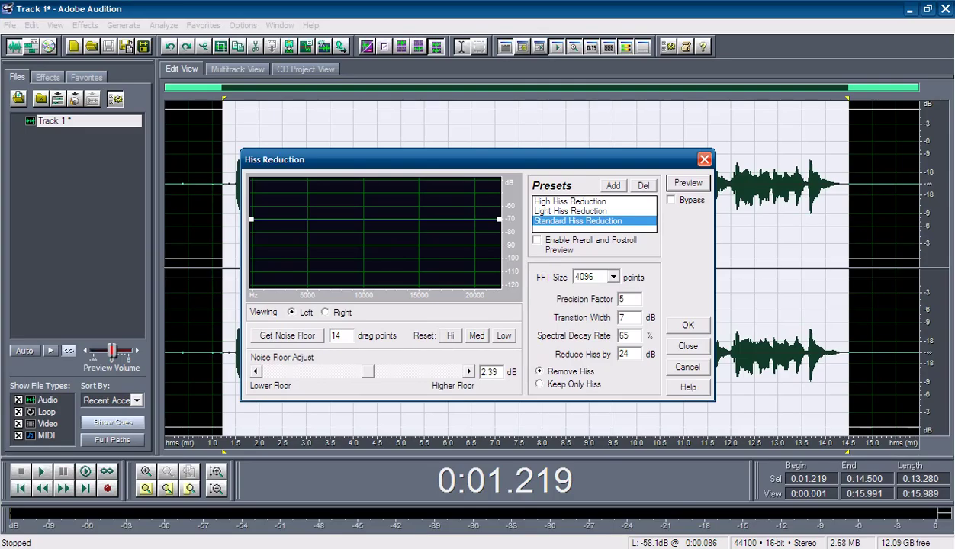
pyautogui.click(704, 160)
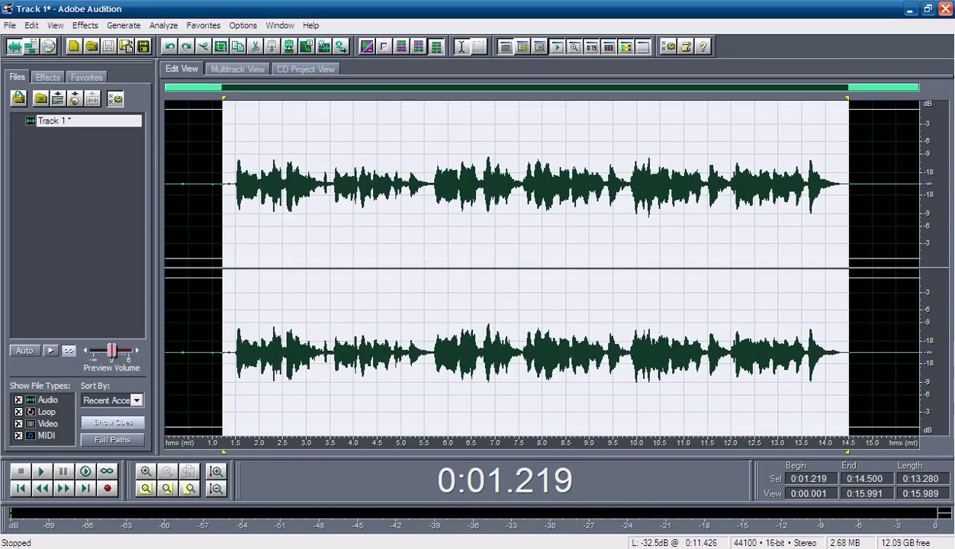
# Switch to the Multitrack View and return the playback cursor to the start of the session.
pyautogui.click(335, 212)
pyautogui.click(238, 69)
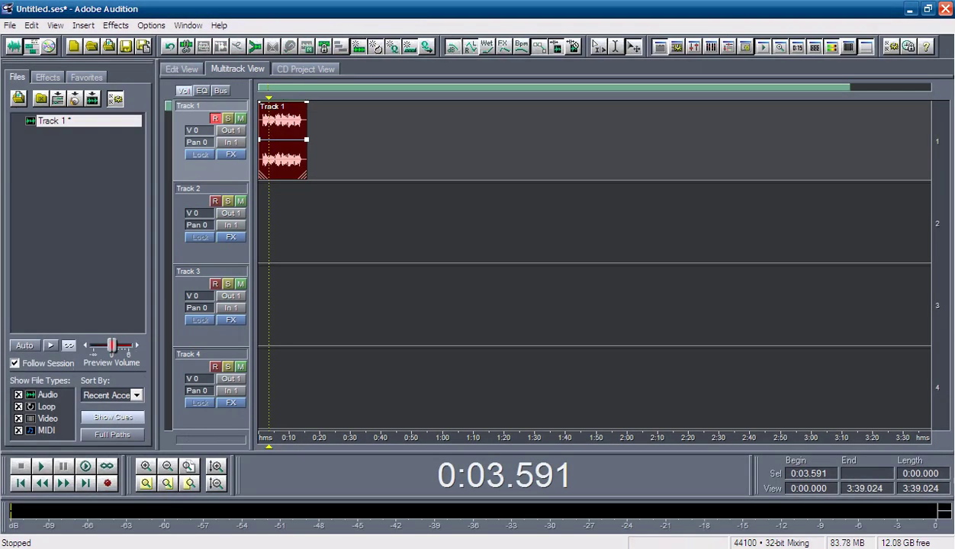
pyautogui.press('Home')
# Start an audio import and browse out of the Chris Brown folder to the Meus documentos folder, checking its Downloads subfolder.
pyautogui.click(109, 46)
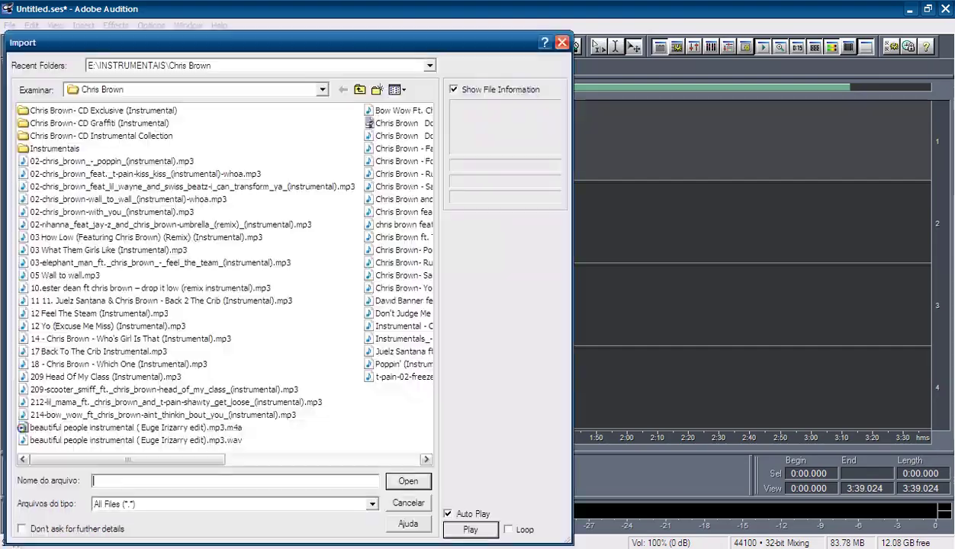
pyautogui.click(359, 90)
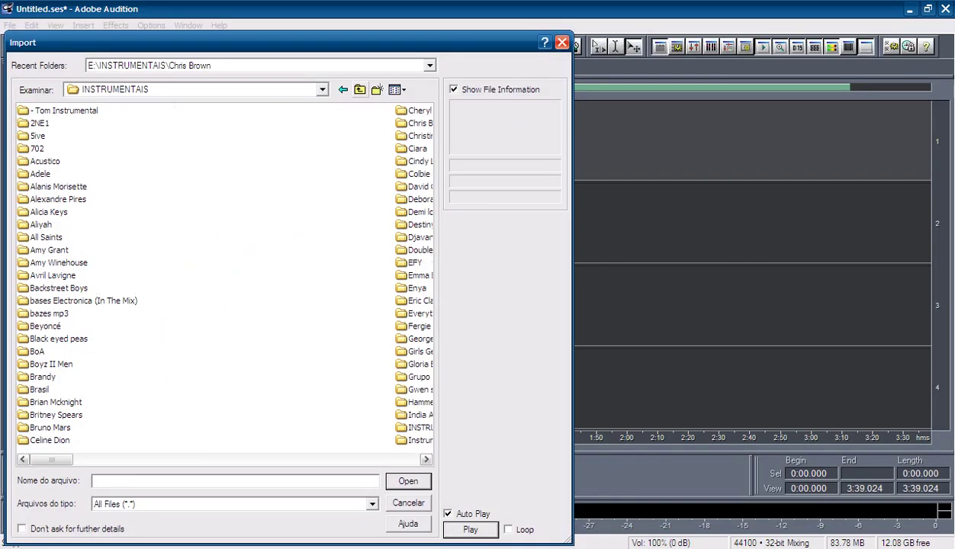
pyautogui.click(360, 90)
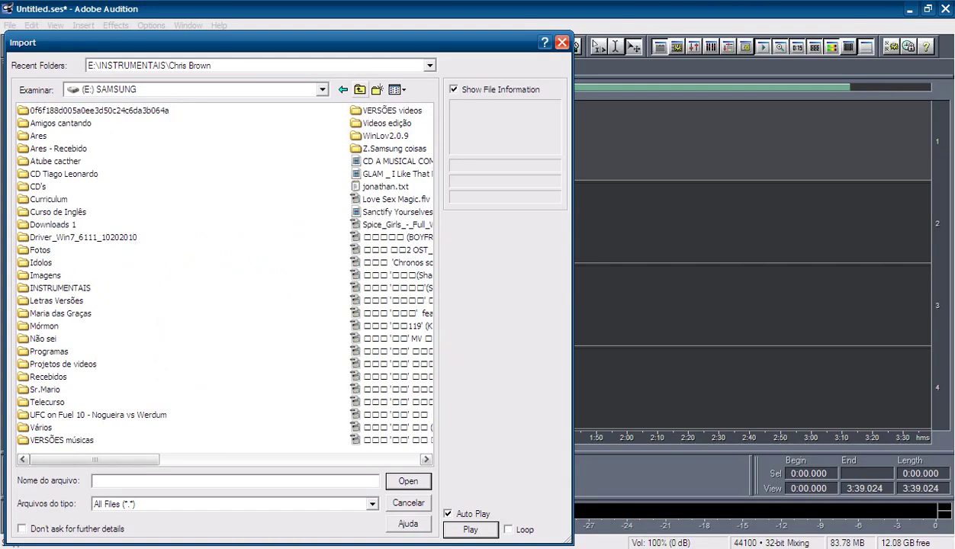
pyautogui.press('BackSpace')
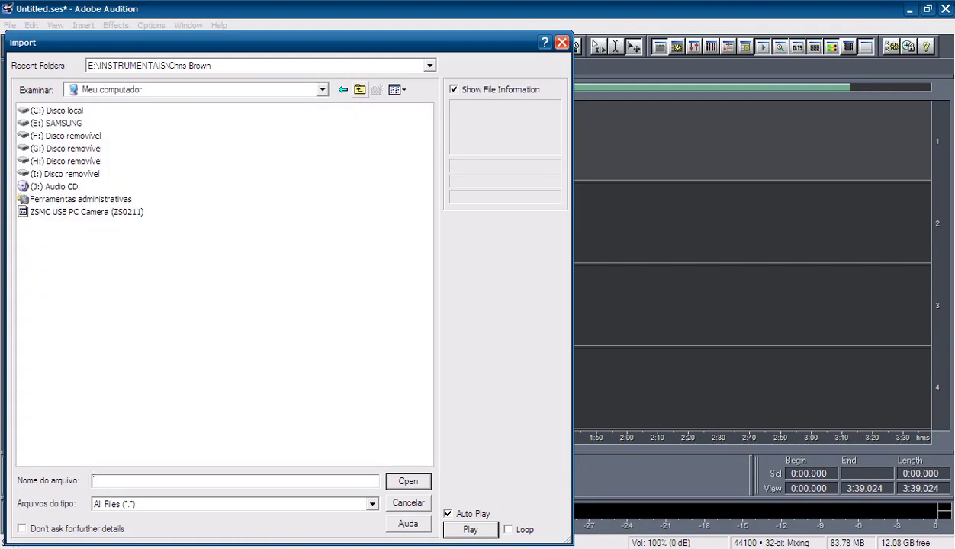
pyautogui.press('BackSpace')
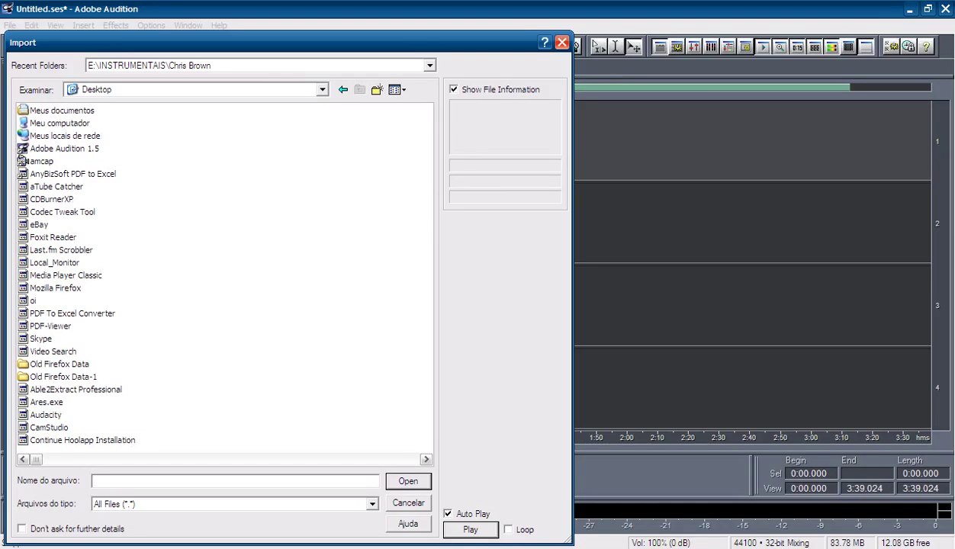
pyautogui.doubleClick(62, 110)
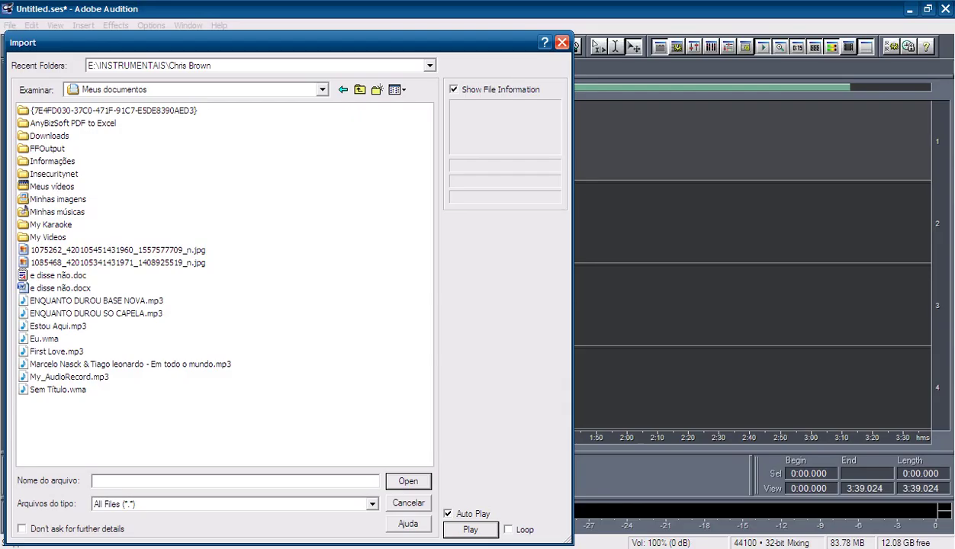
pyautogui.doubleClick(49, 136)
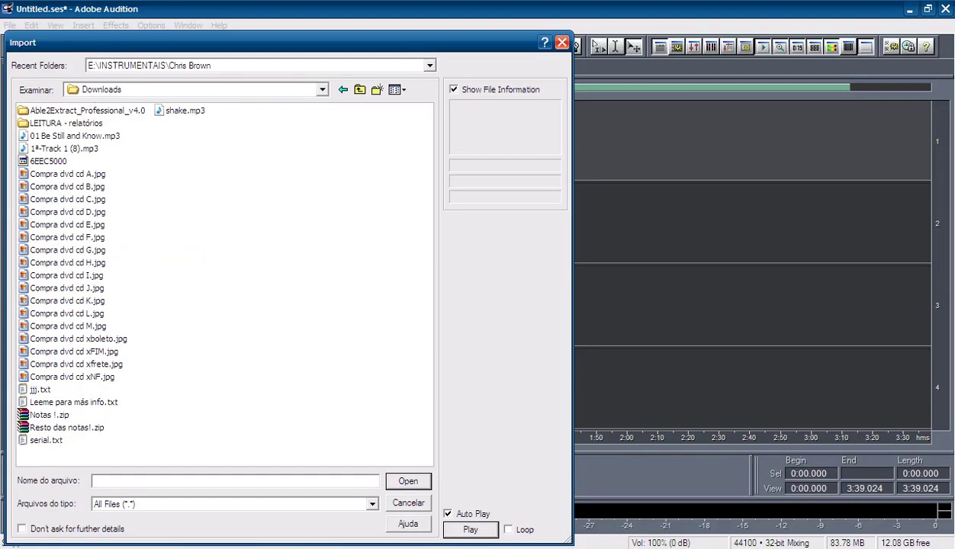
pyautogui.click(360, 90)
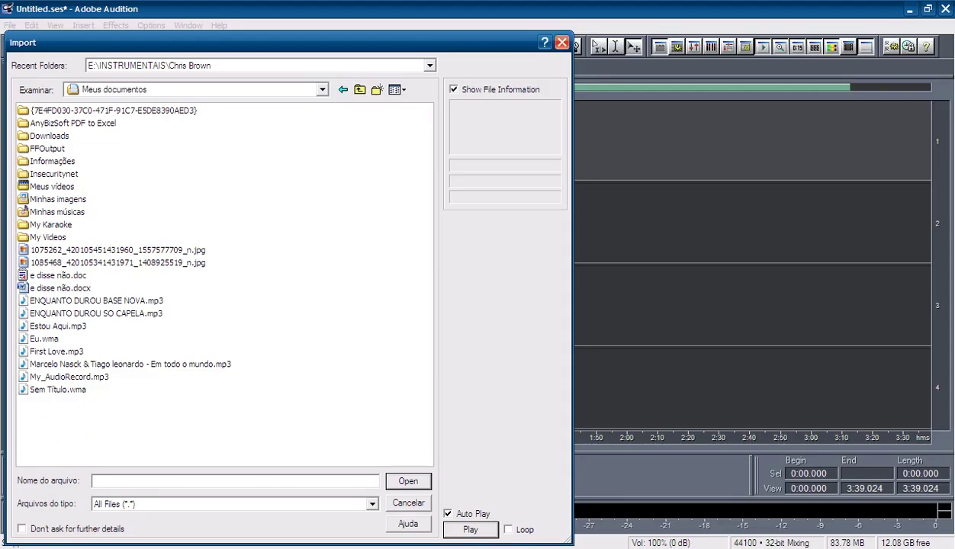
# Preview Eu.wma and import Sem Título.wma from the Meus documentos folder into the session.
pyautogui.click(43, 338)
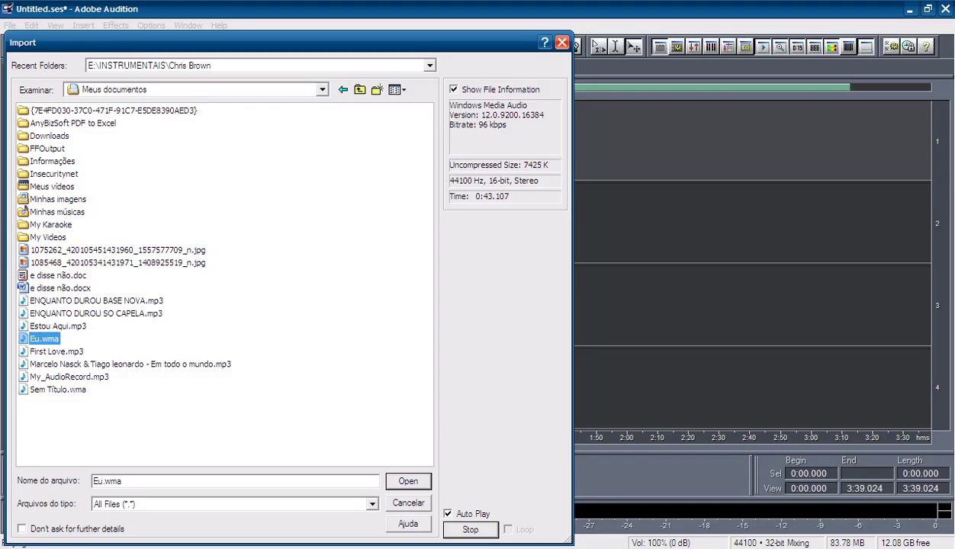
pyautogui.click(58, 389)
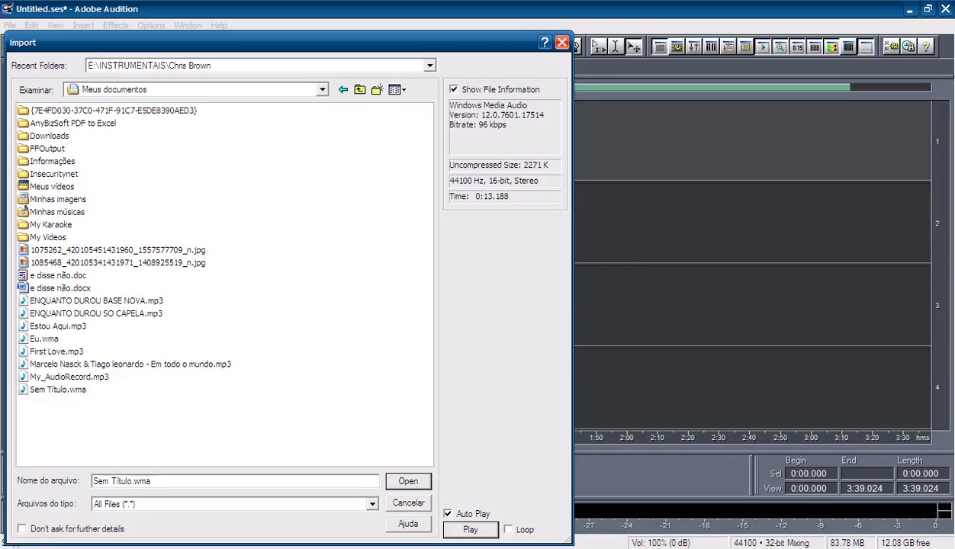
pyautogui.press('Return')
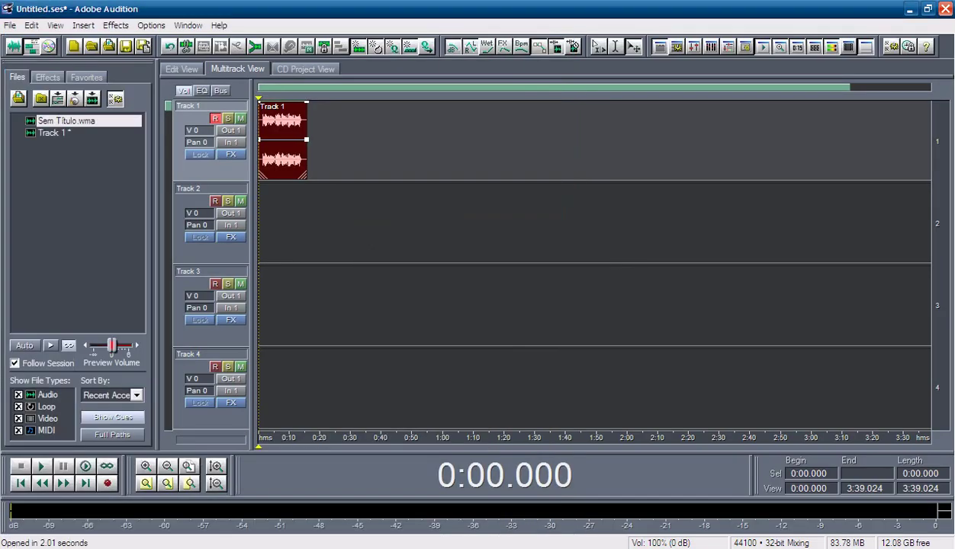
# Audition Sem Título.wma at several points in the Edit View and delete its clip from Track 1 in the Multitrack View.
pyautogui.press('F12')
pyautogui.click(274, 184)
pyautogui.press('space')
pyautogui.click(508, 184)
pyautogui.press('space')
pyautogui.press('space')
pyautogui.click(652, 184)
pyautogui.press('space')
pyautogui.press('space')
pyautogui.press('F12')
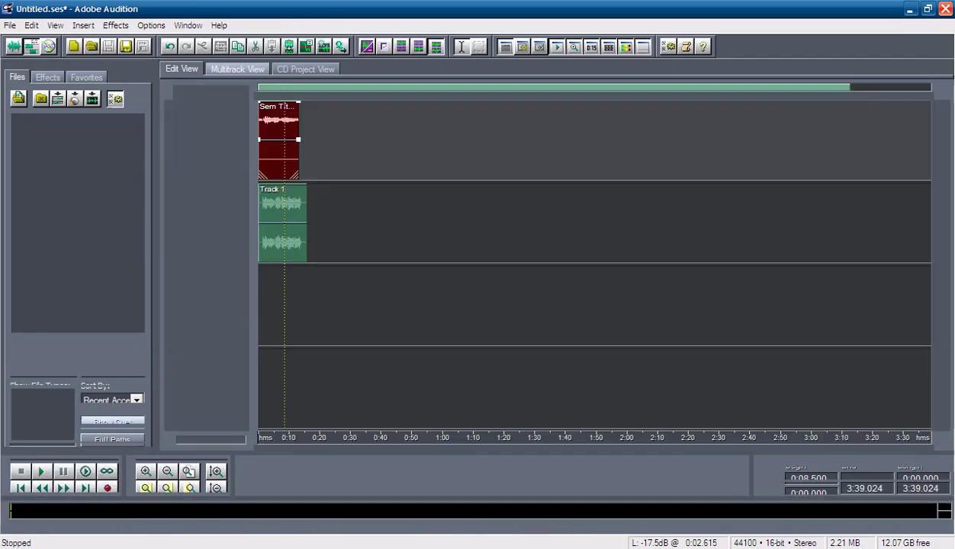
pyautogui.press('Delete')
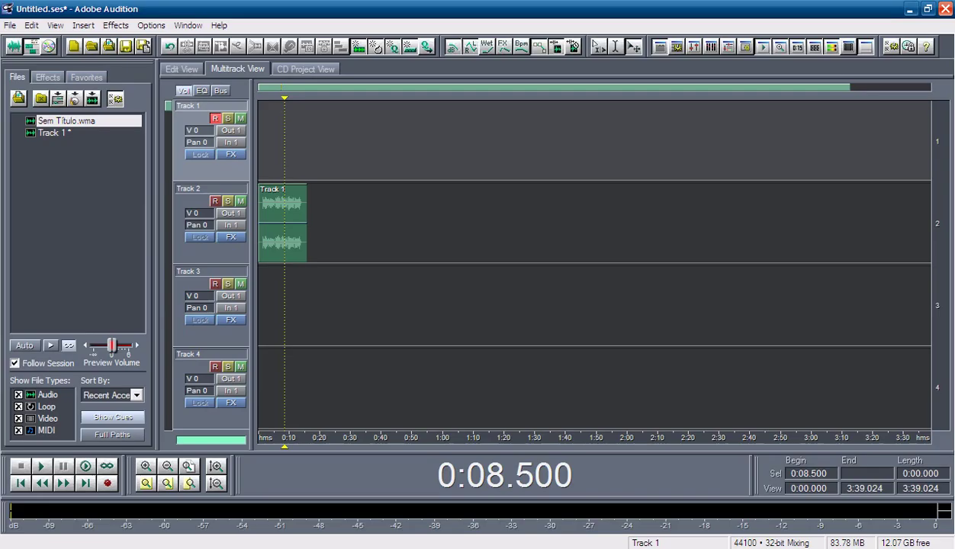
# Check the FFOutput folder and import 1ª-Track 1 (8).mp3 from the Downloads folder of Meus documentos.
pyautogui.click(107, 45)
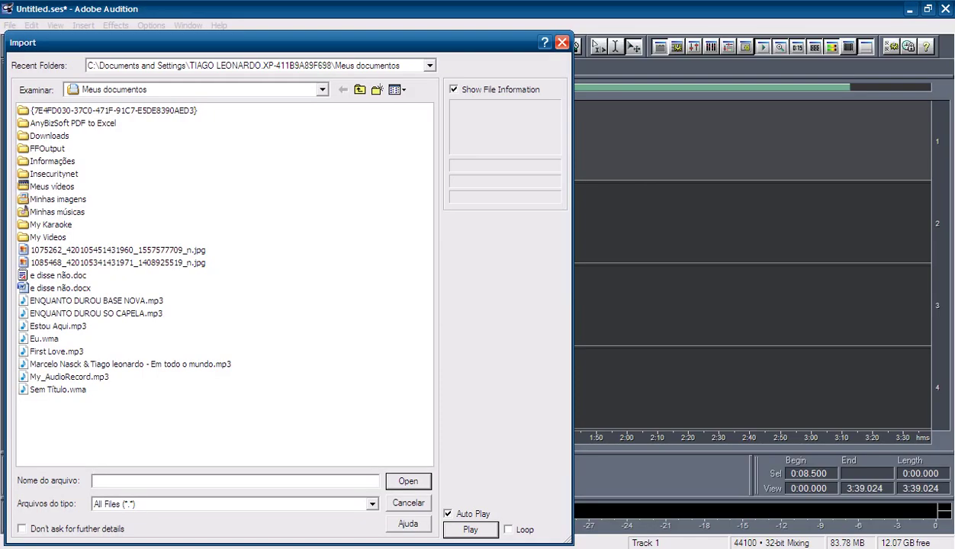
pyautogui.doubleClick(47, 148)
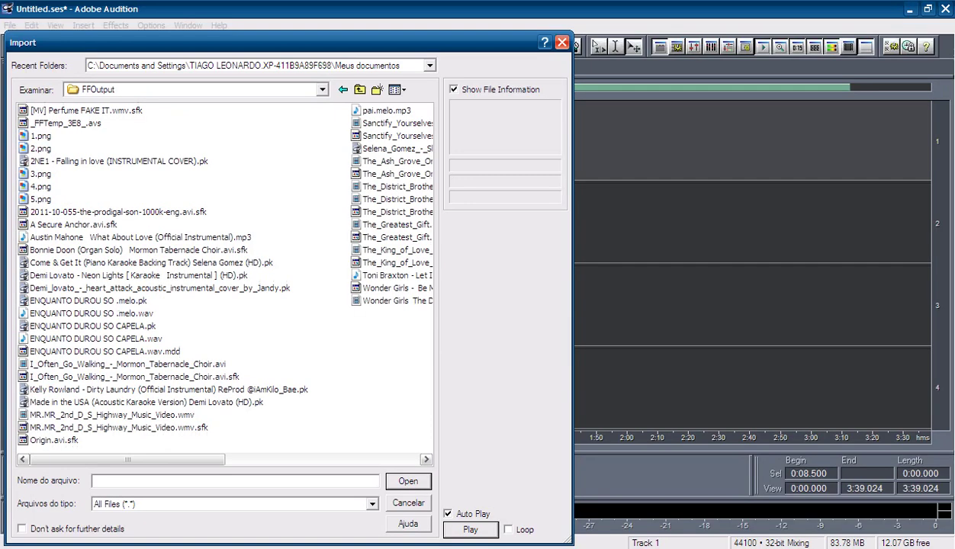
pyautogui.click(358, 89)
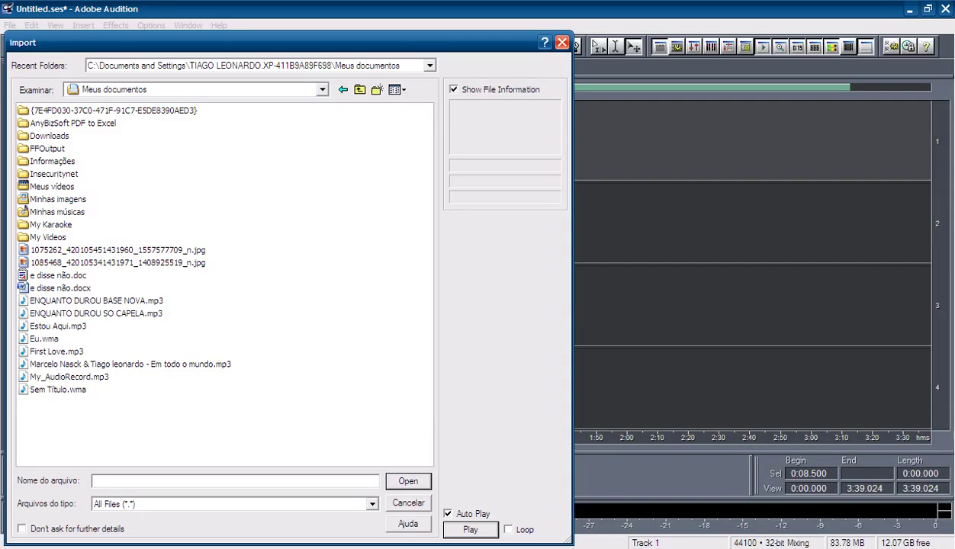
pyautogui.doubleClick(49, 136)
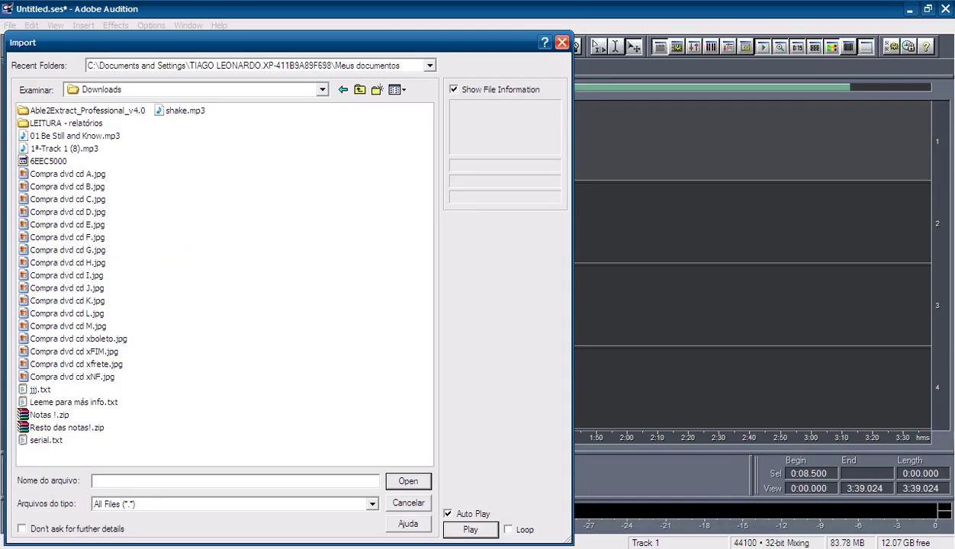
pyautogui.doubleClick(64, 148)
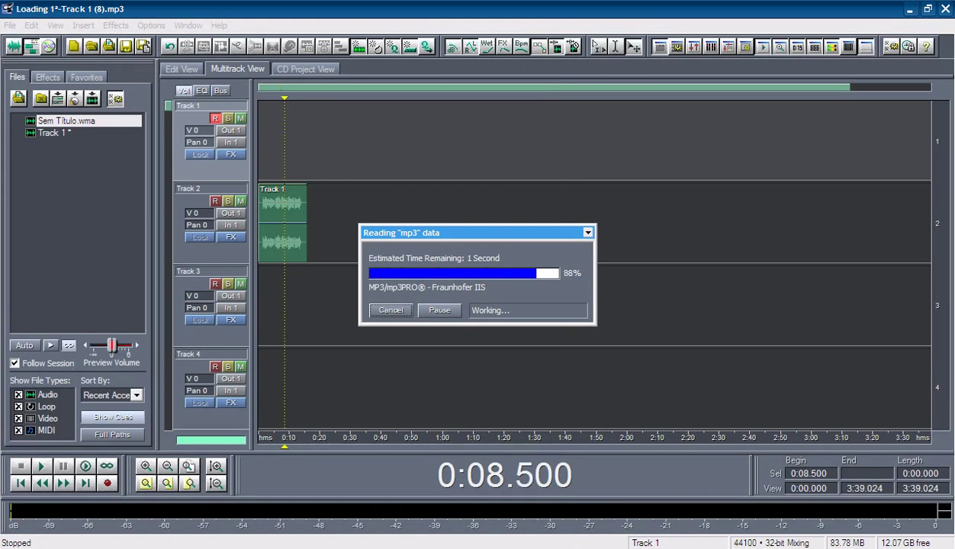
# Place 1ª-Track 1 (8).mp3 at the start of Track 1 and delete the vocal clip from Track 2.
pyautogui.moveTo(73, 121); pyautogui.dragTo(258, 153)
pyautogui.click(282, 221)
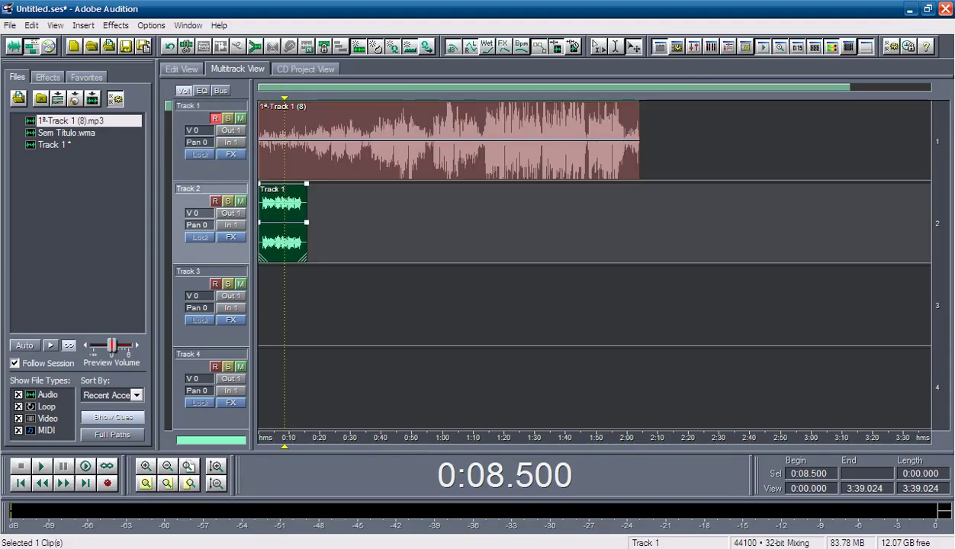
pyautogui.press('Delete')
pyautogui.press('Home')
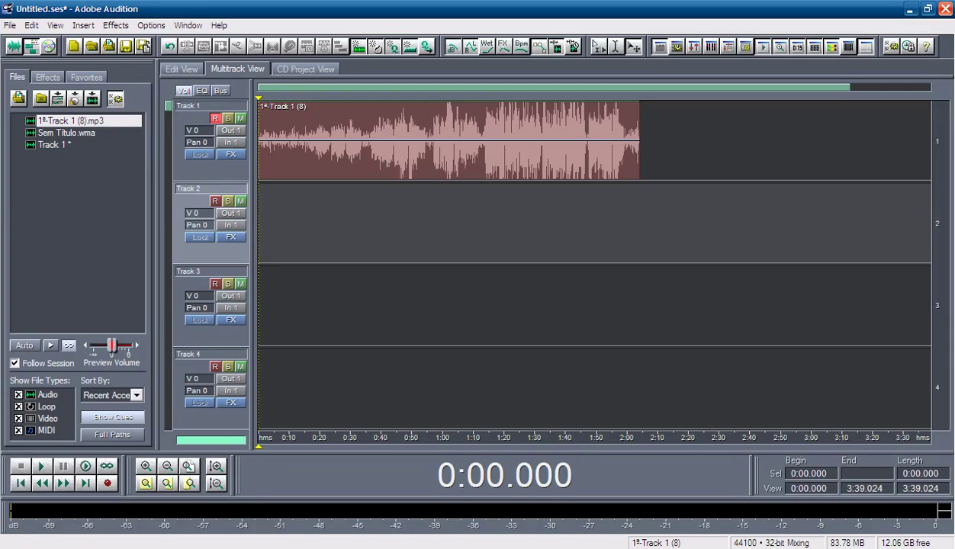
# Open the Track 1 clip in the Edit View and choose Stereo channels for a Convert Sample Type operation.
pyautogui.doubleClick(308, 141)
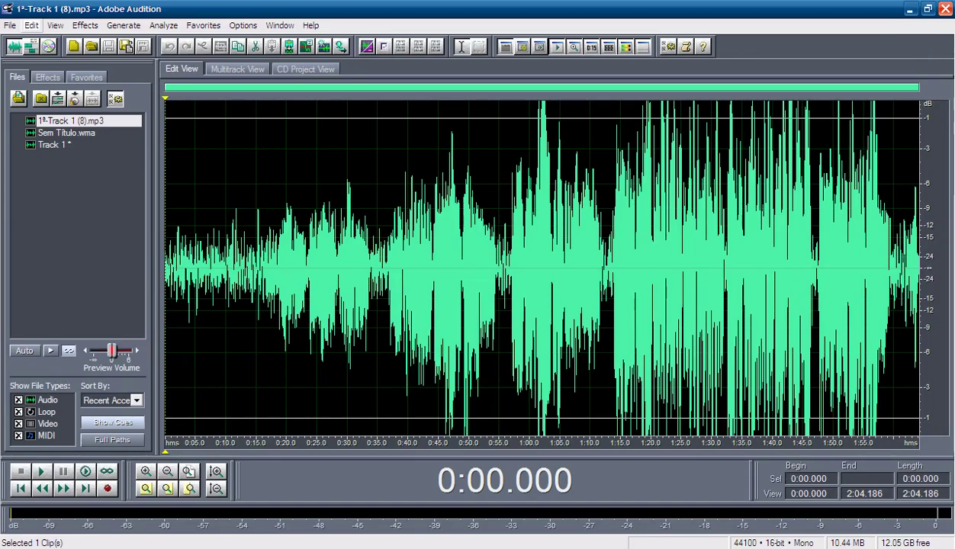
pyautogui.click(31, 26)
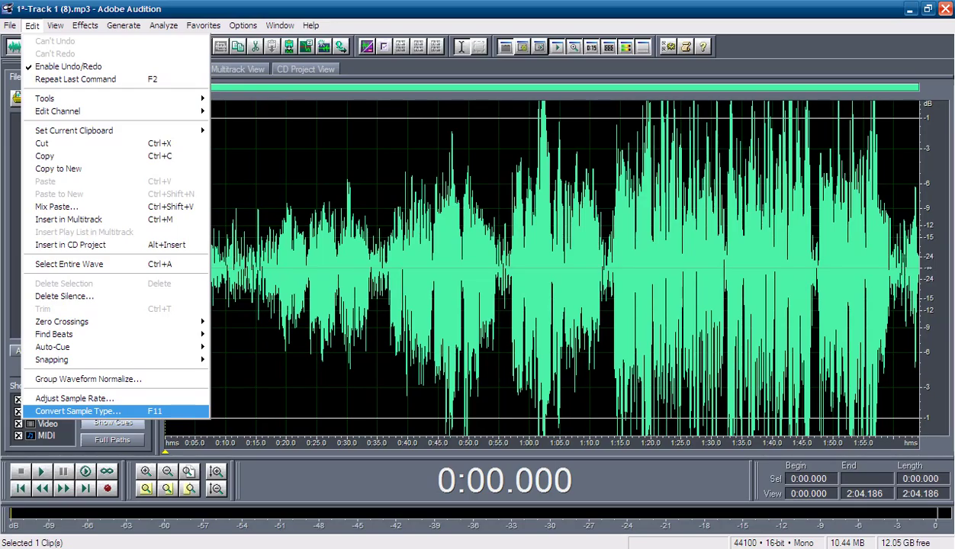
pyautogui.click(77, 411)
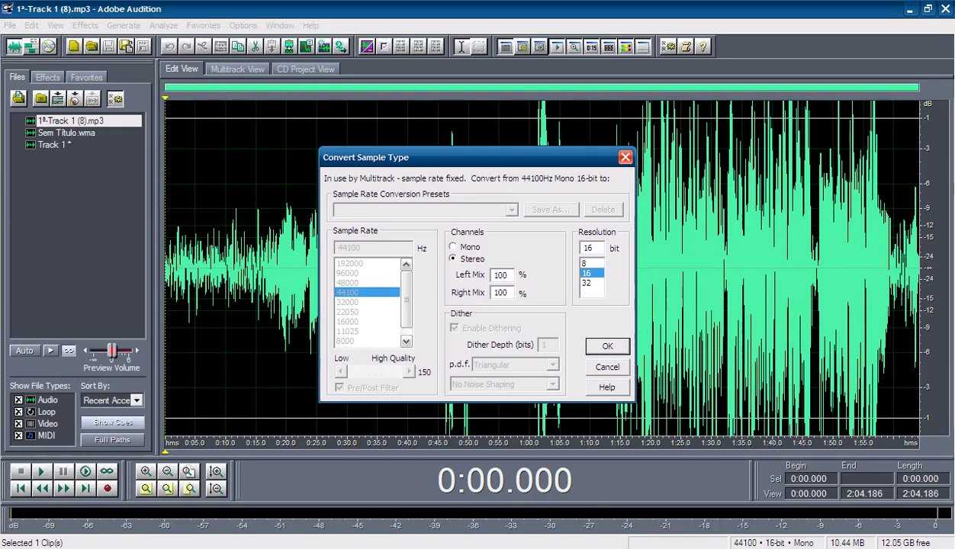
pyautogui.click(453, 246)
pyautogui.hotkey('alt', 's')
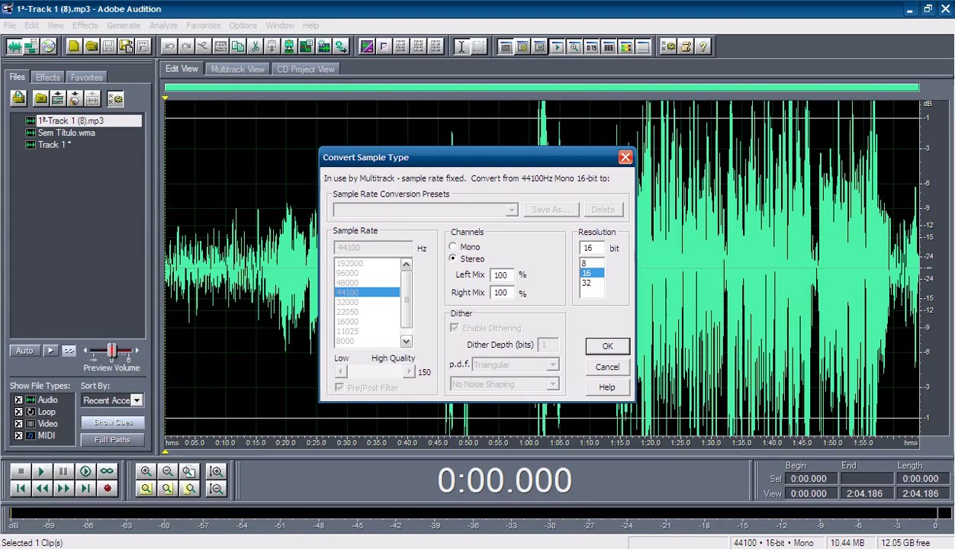
# Try the 32-bit and 8-bit resolutions, settle on 16 bit, and convert the mono file to stereo.
pyautogui.click(587, 283)
pyautogui.click(587, 273)
pyautogui.click(586, 263)
pyautogui.click(586, 283)
pyautogui.click(587, 273)
pyautogui.click(587, 263)
pyautogui.press('Down')
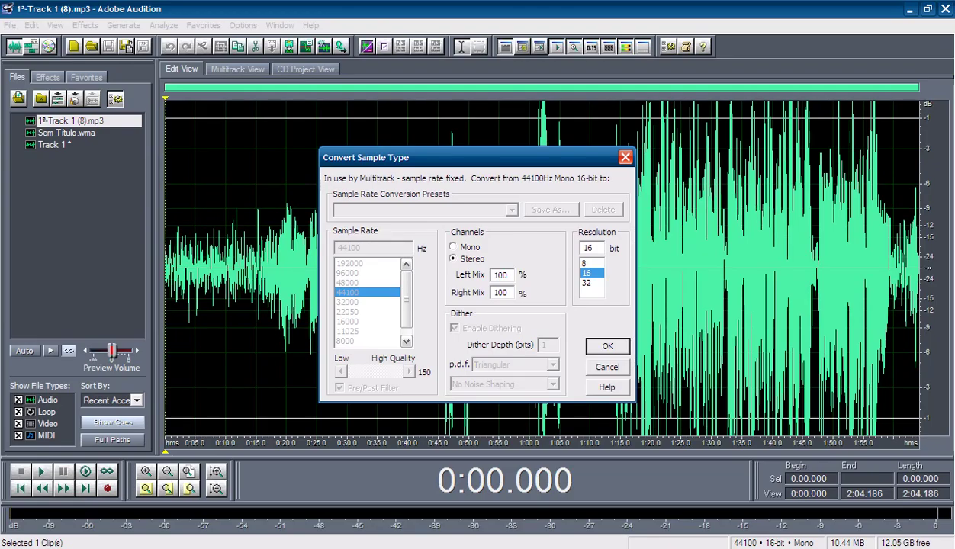
pyautogui.press('Return')
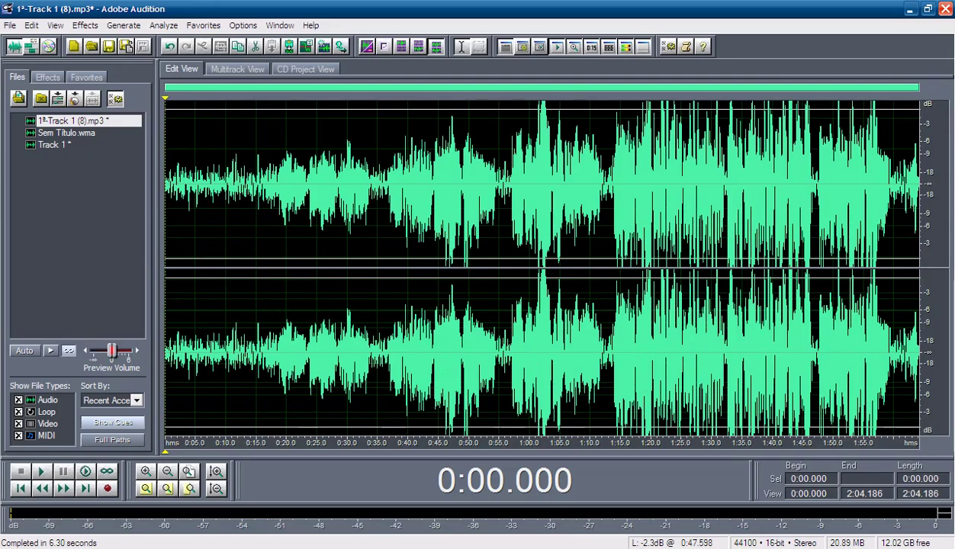
# Play the converted stereo file from the beginning and stop playback after listening to the opening section.
pyautogui.click(249, 194)
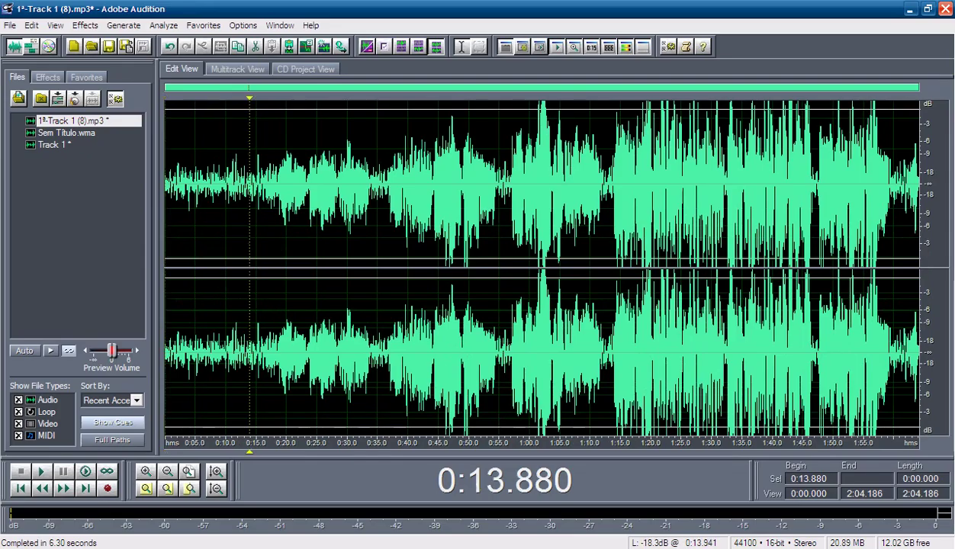
pyautogui.click(245, 195)
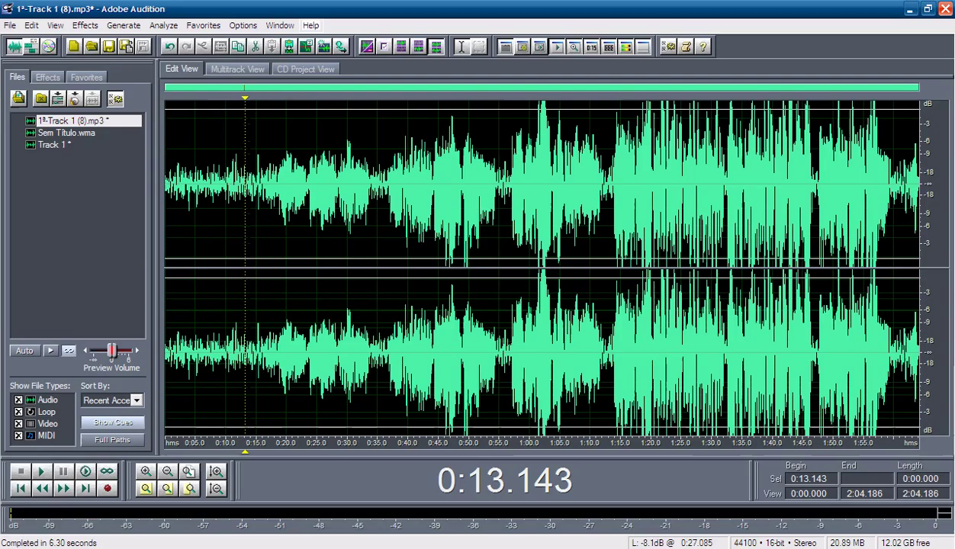
pyautogui.press('Home')
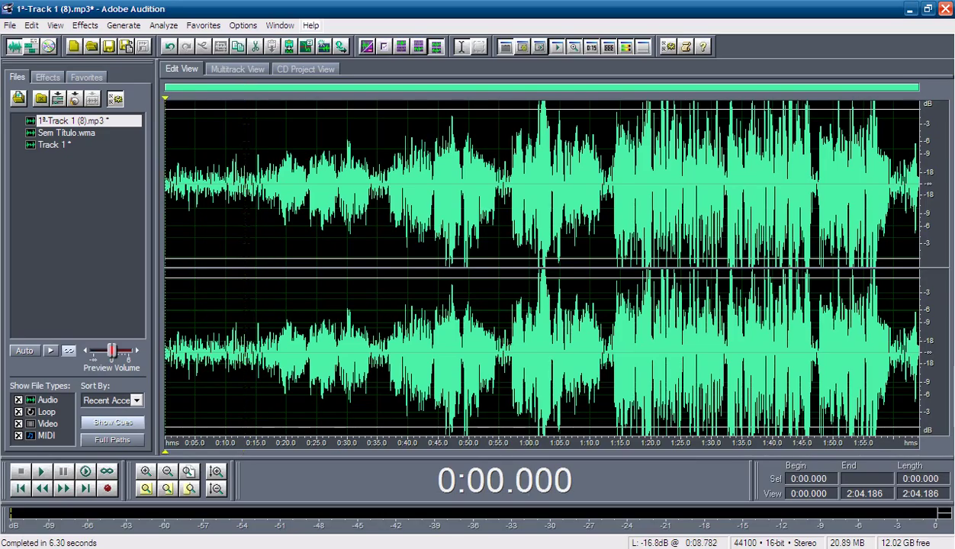
pyautogui.press('space')
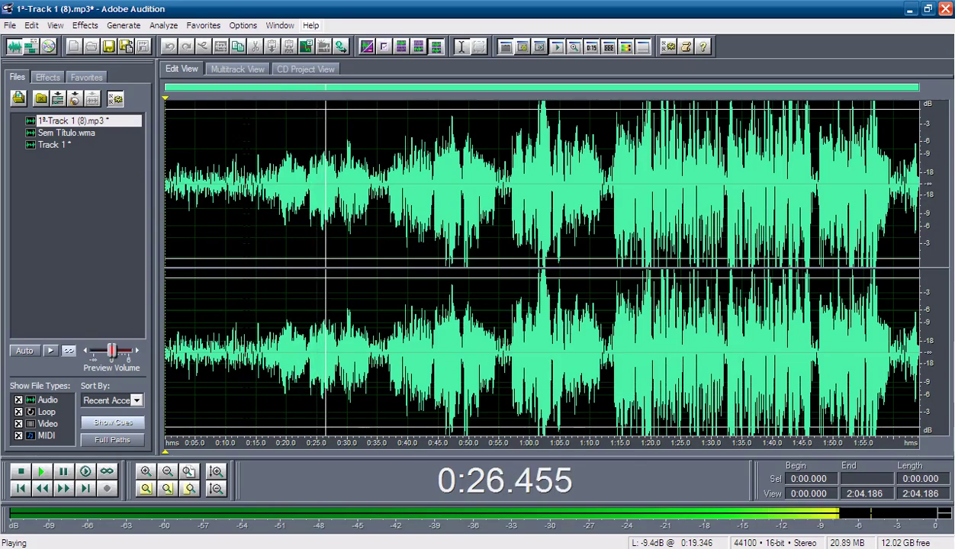
pyautogui.click(275, 167)
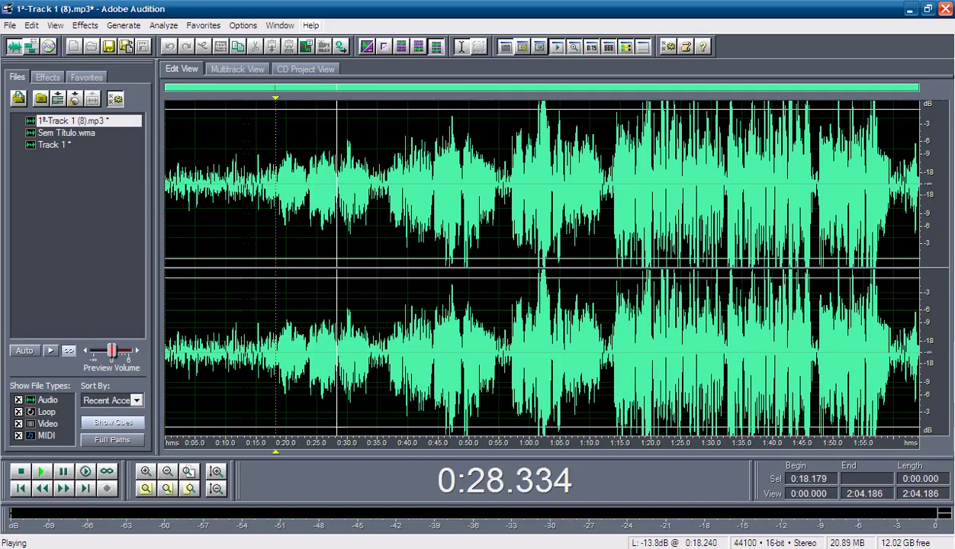
pyautogui.press('space')
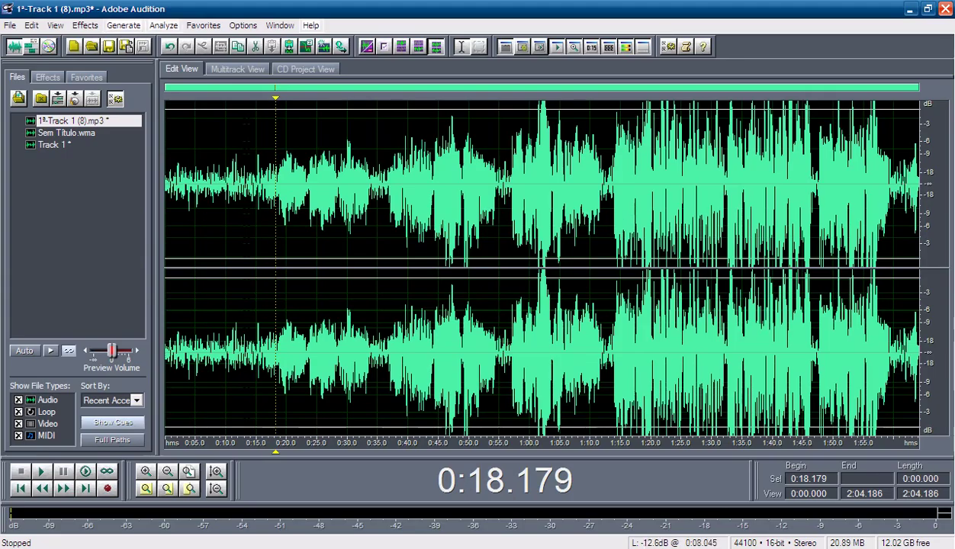
# Select the entire waveform of 1ª-Track 1 (8).mp3 in both channels.
pyautogui.click(216, 167)
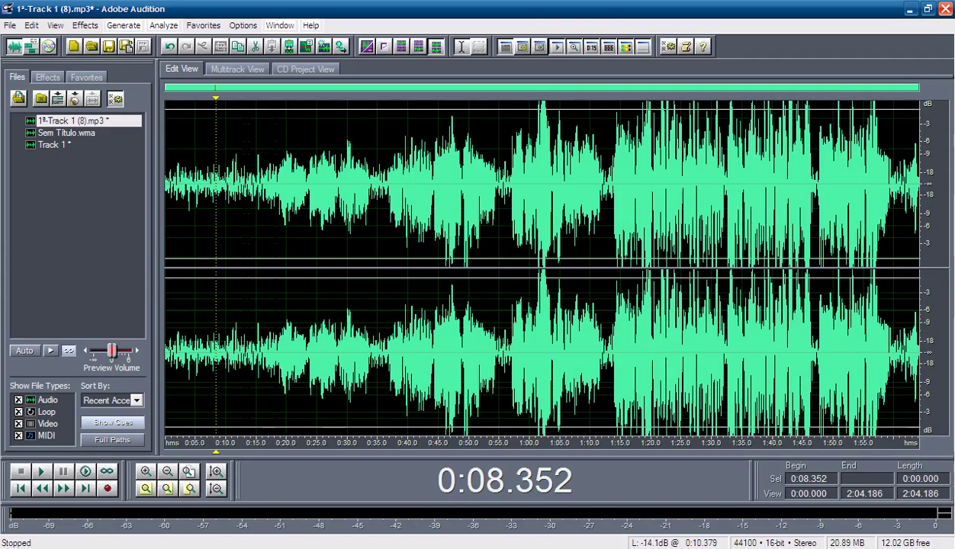
pyautogui.click(207, 173)
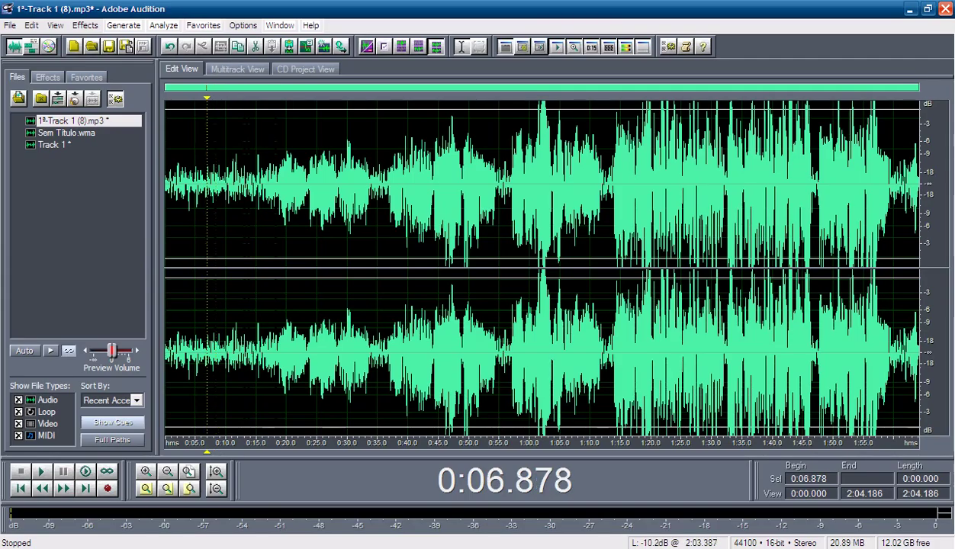
pyautogui.moveTo(914, 191); pyautogui.dragTo(163, 190)
pyautogui.hotkey('ctrl', 'a')
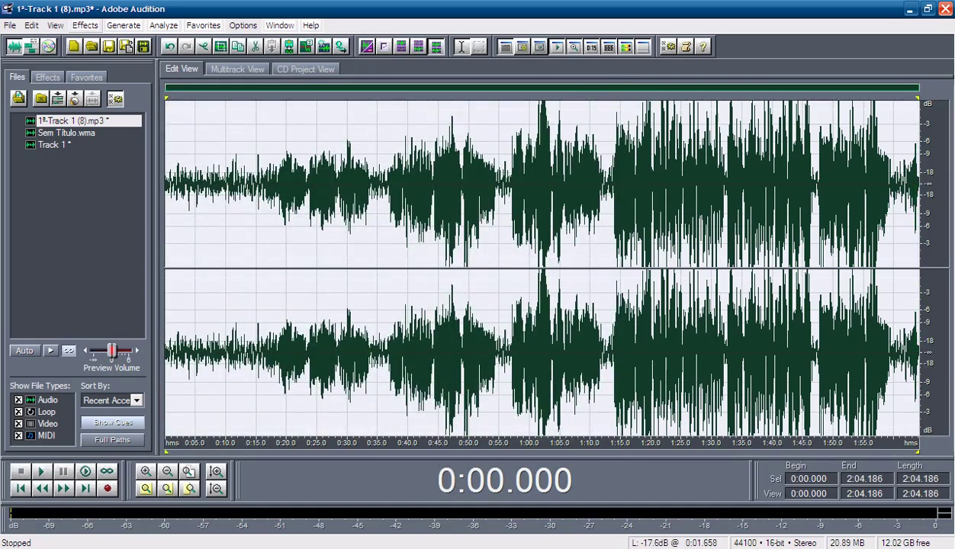
# Apply Hiss Reduction to the whole vocal with the Standard Hiss Reduction preset and a slightly lowered noise floor adjustment.
pyautogui.click(85, 25)
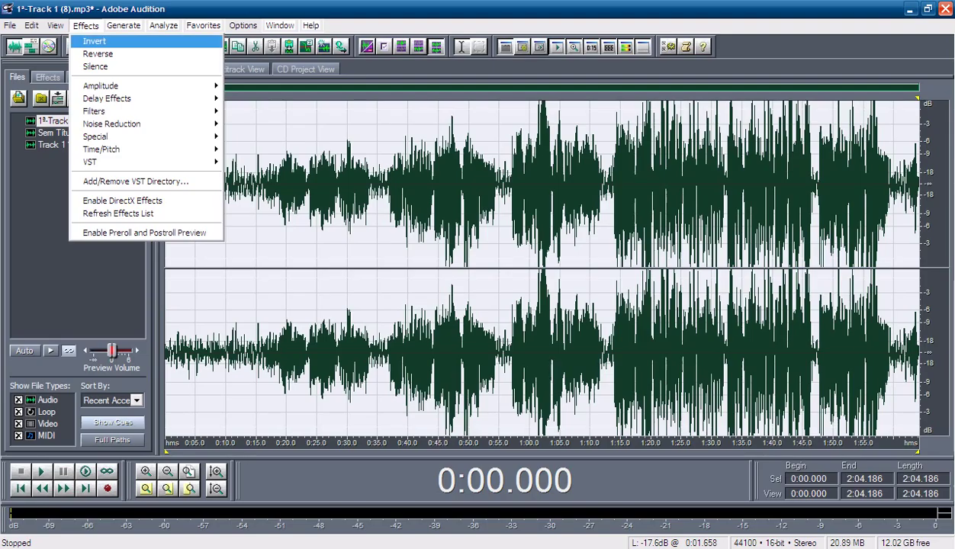
pyautogui.moveTo(138, 123)
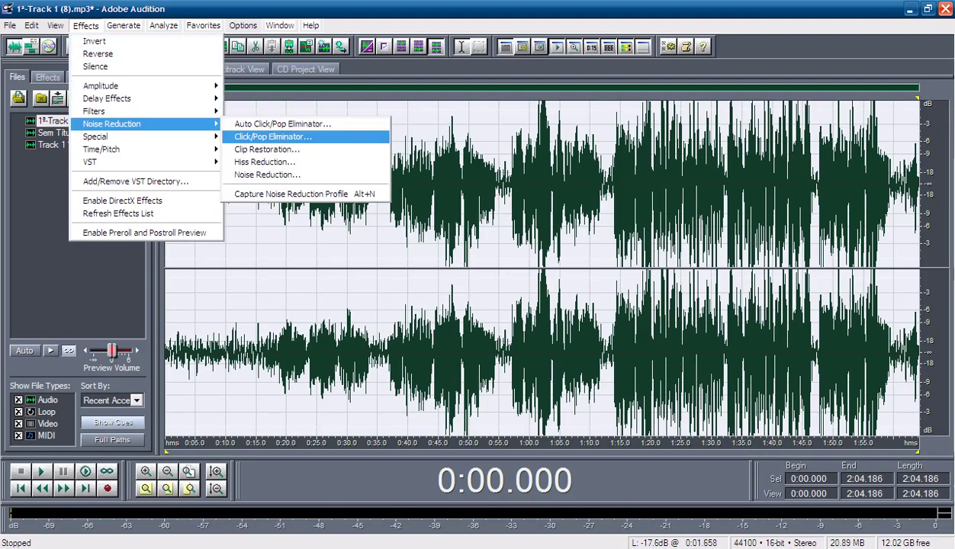
pyautogui.press('Return')
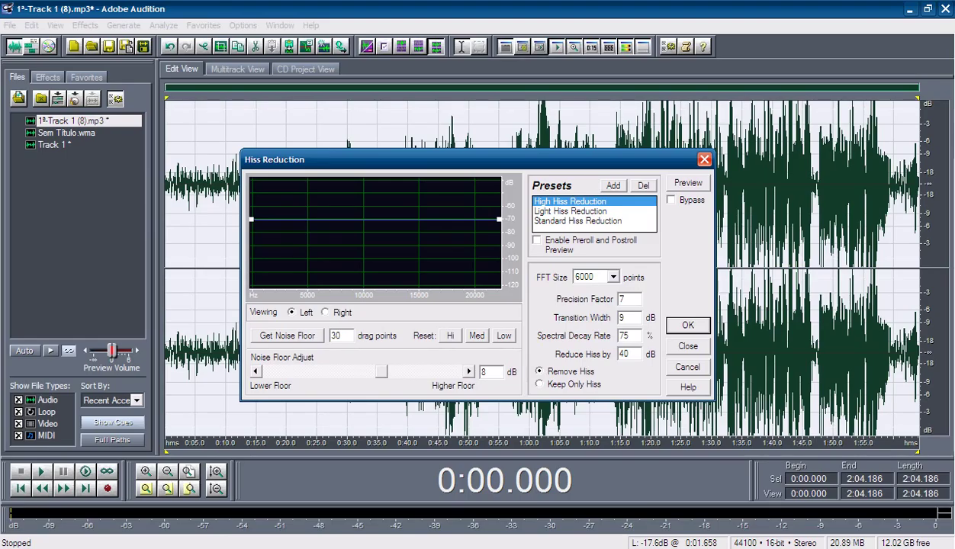
pyautogui.click(578, 220)
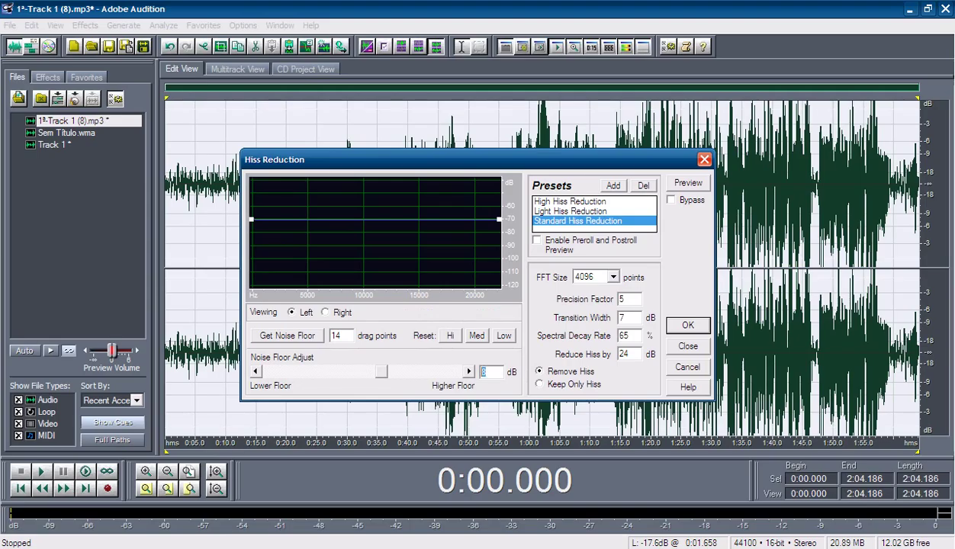
pyautogui.moveTo(381, 371); pyautogui.dragTo(370, 372)
pyautogui.press('Return')
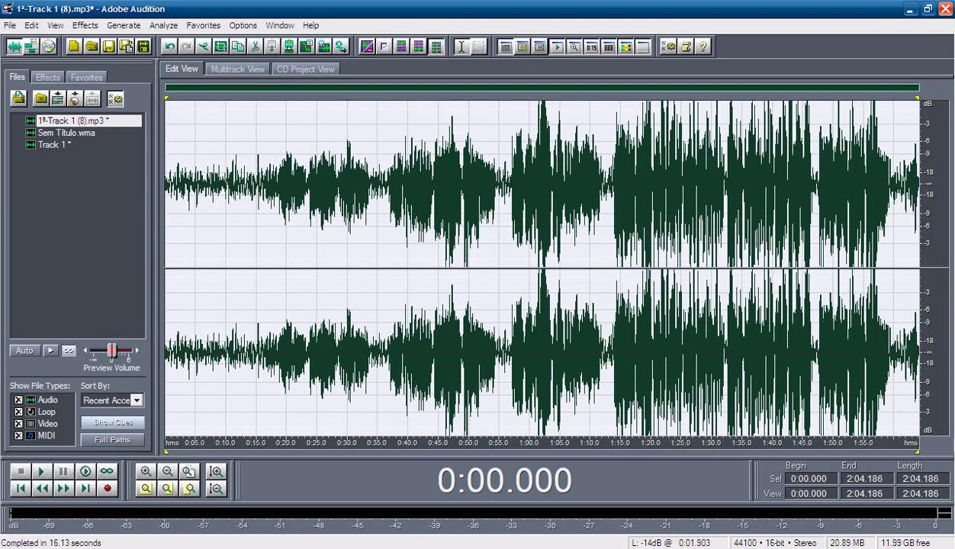
# Play the hiss-reduced vocal from the beginning for about half a minute and stop playback.
pyautogui.click(176, 173)
pyautogui.press('Home')
pyautogui.press('space')
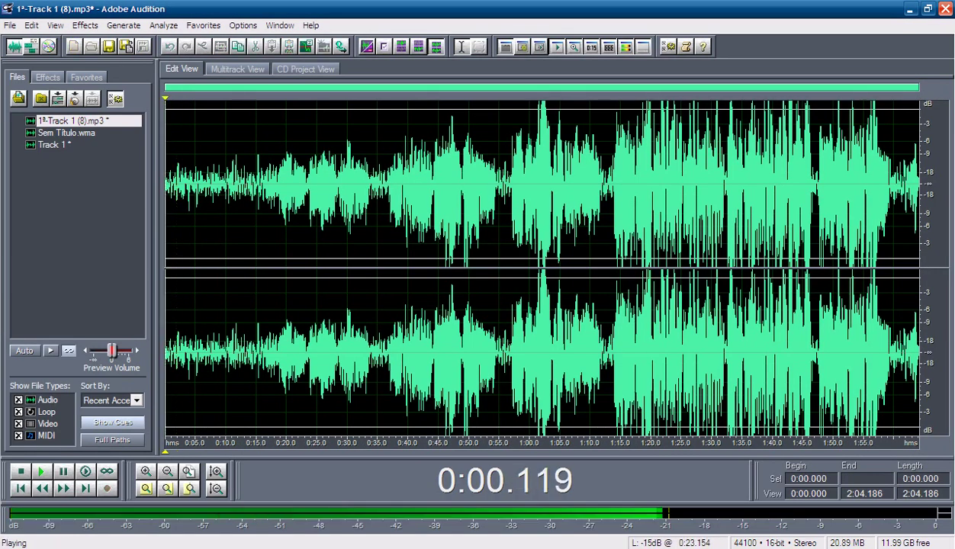
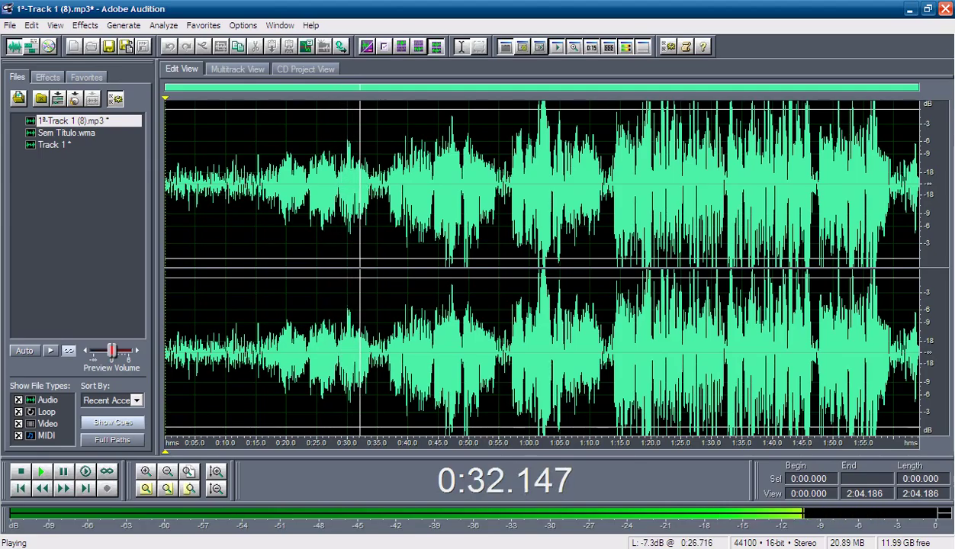
pyautogui.press('space')
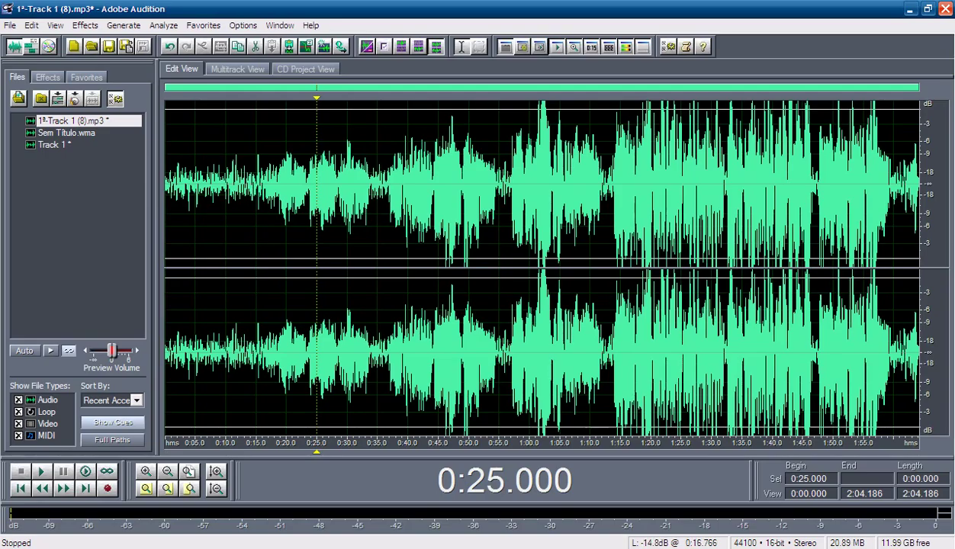
# Apply Studio Reverb to the whole vocal with the Vocal Reverb (medium) preset.
pyautogui.click(85, 26)
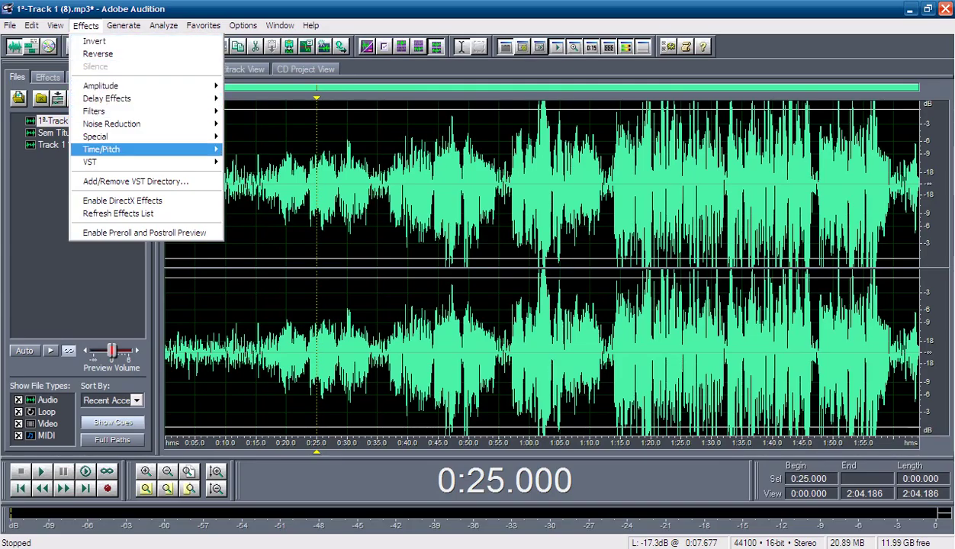
pyautogui.moveTo(145, 86)
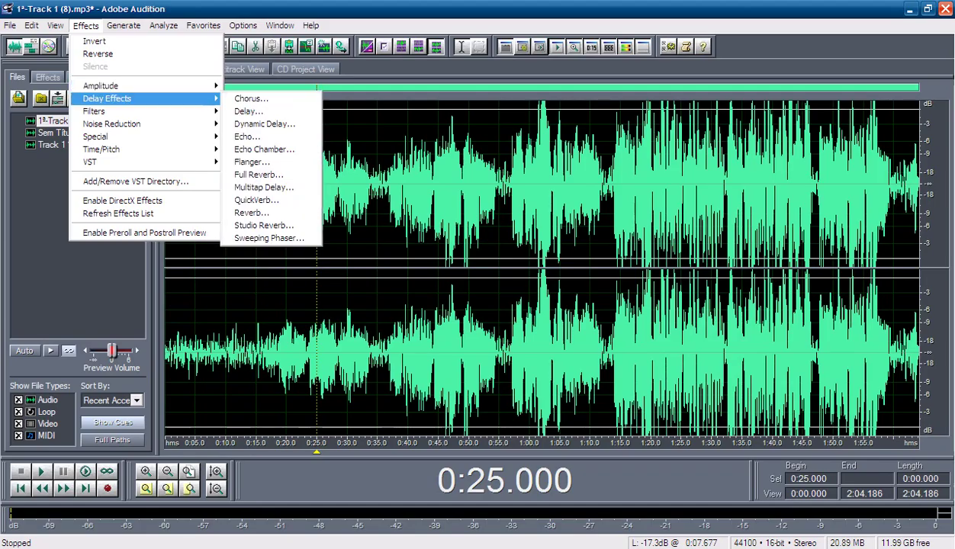
pyautogui.click(263, 225)
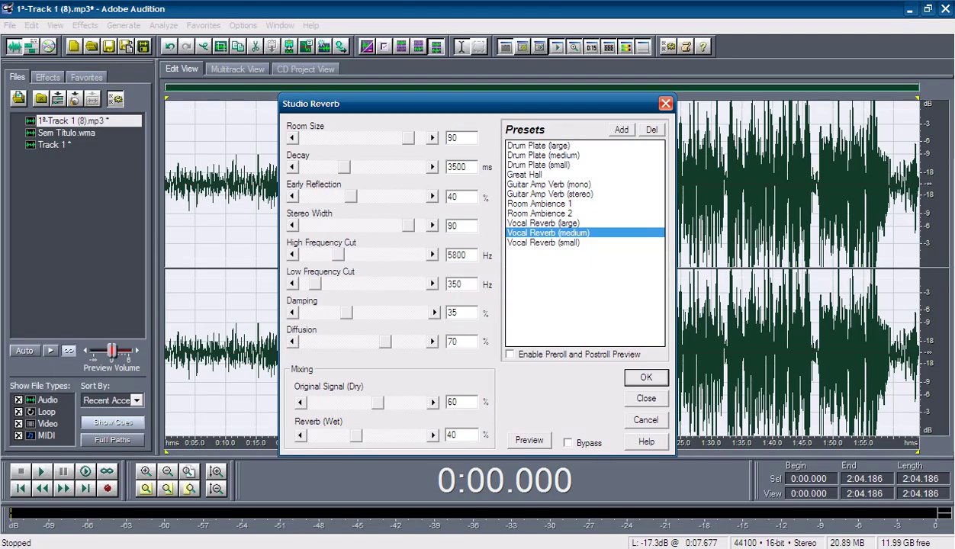
pyautogui.press('Return')
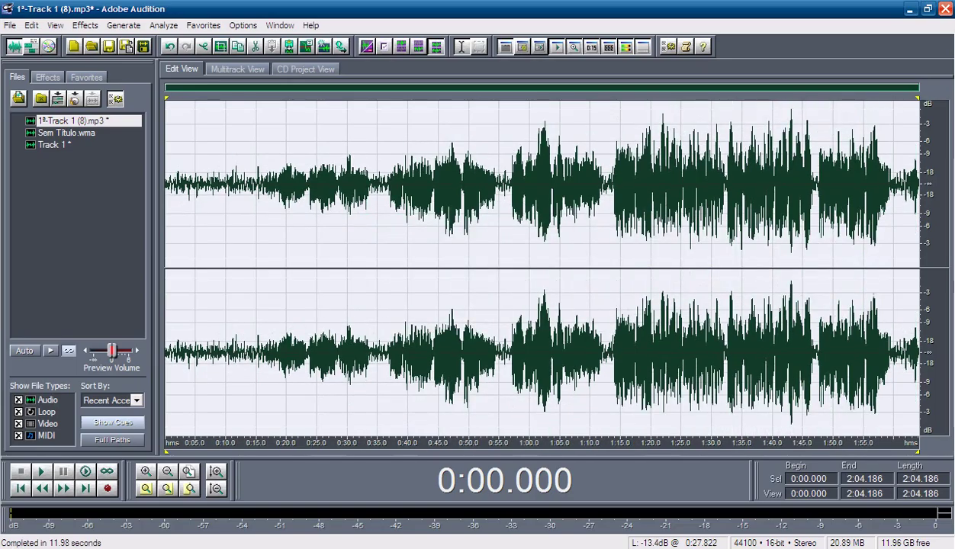
# Listen to the vocal with reverb from 0:15 and stop playback.
pyautogui.click(258, 174)
pyautogui.press('space')
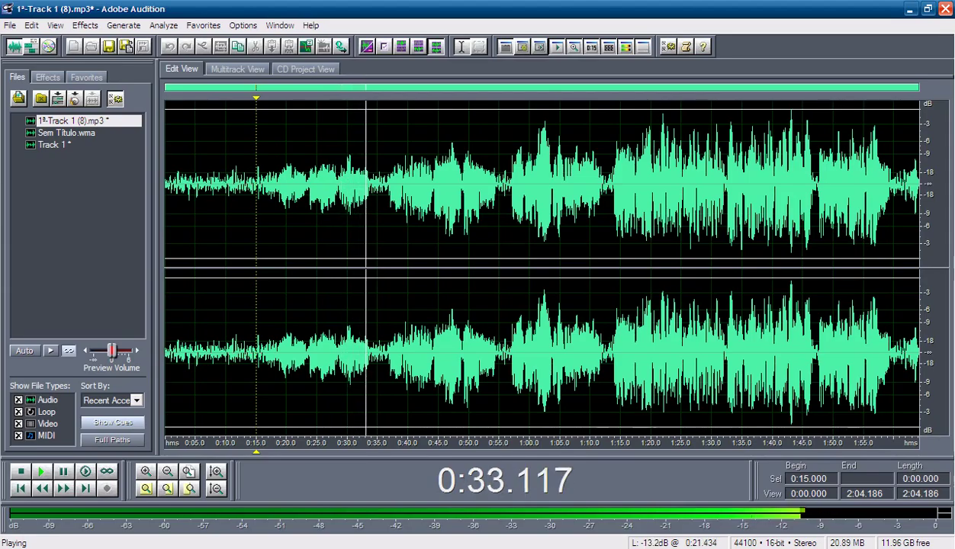
pyautogui.press('space')
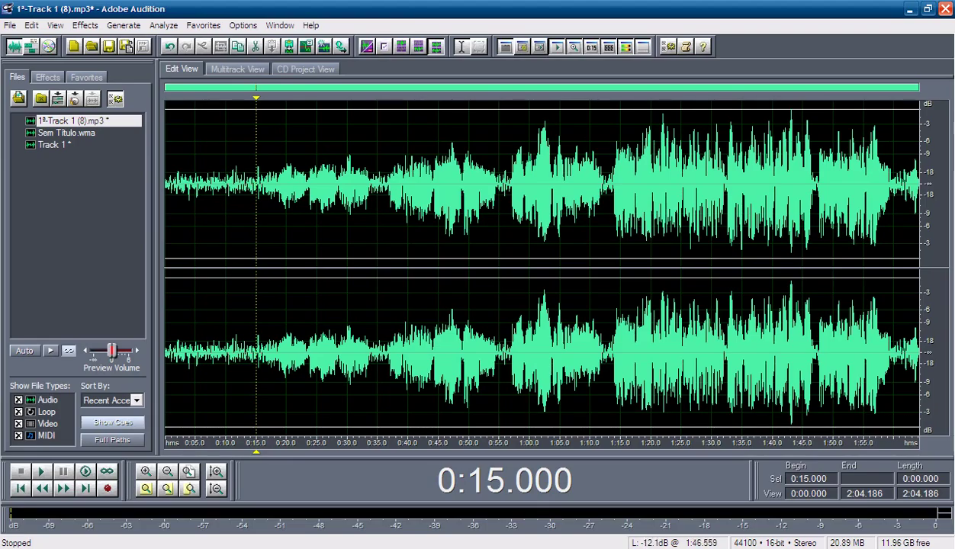
# Select the passages from about 0:57 to 1:58 and 0:16 to 0:35 in turn, clearing each selection.
pyautogui.moveTo(881, 191); pyautogui.dragTo(511, 191)
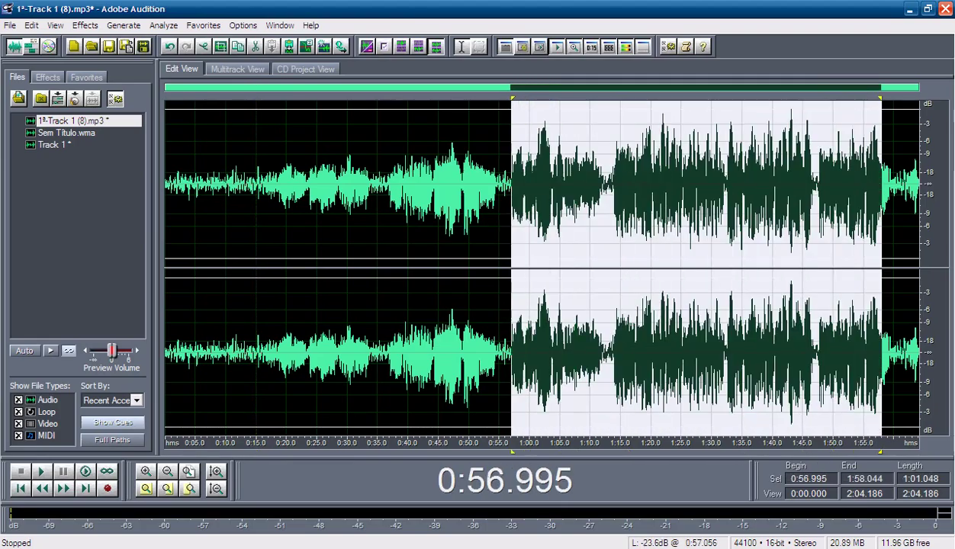
pyautogui.click(567, 206)
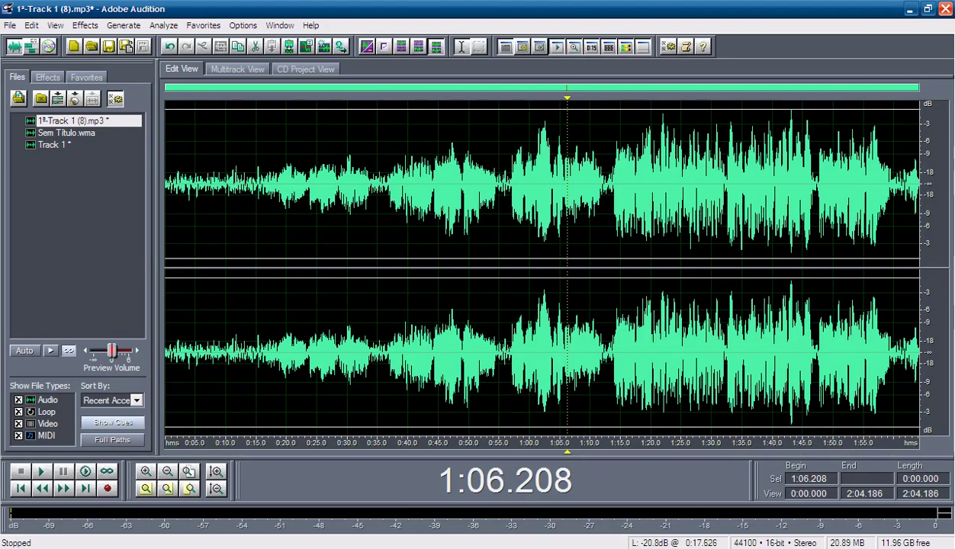
pyautogui.moveTo(263, 343); pyautogui.dragTo(377, 344)
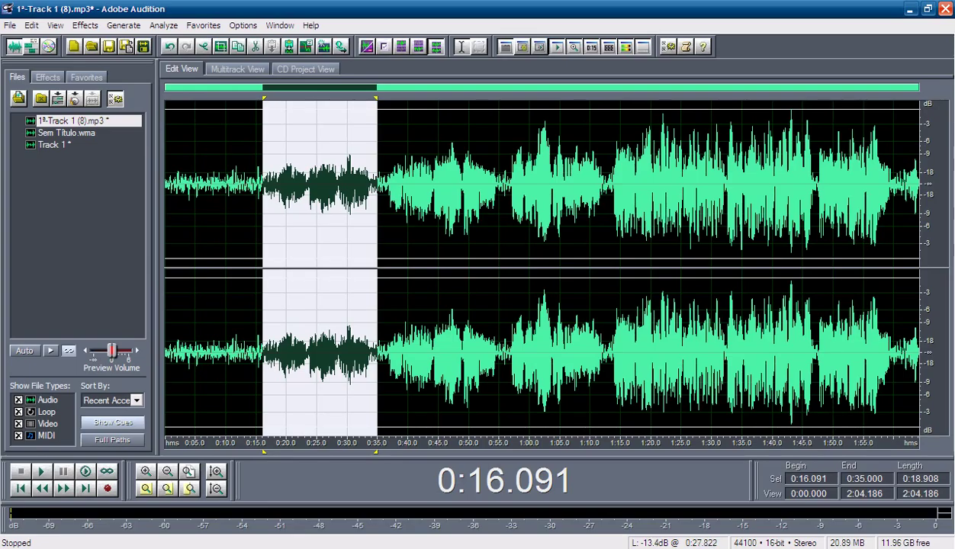
pyautogui.click(333, 166)
pyautogui.click(312, 168)
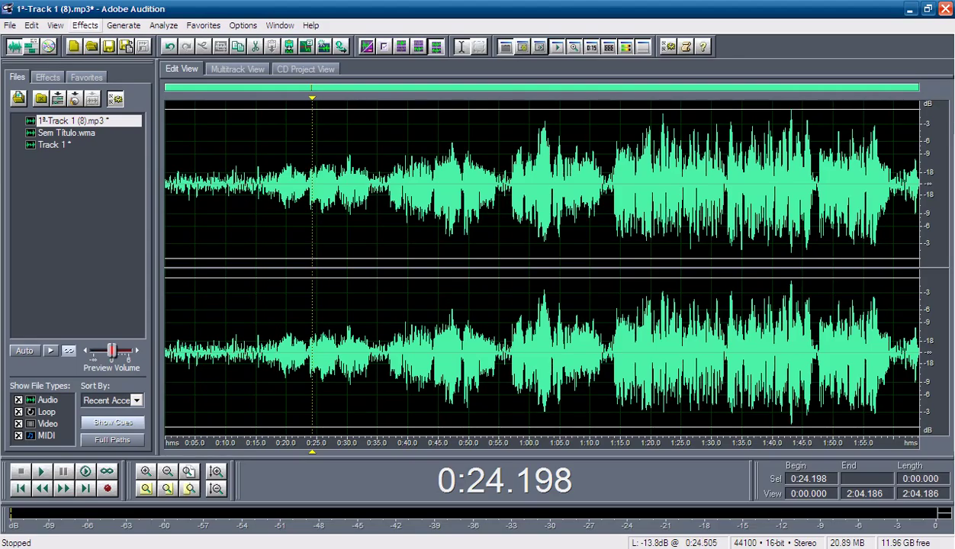
# Apply manual Pitch Correction to the whole vocal with the Left reference channel, A4 = 440 Hz and FFT size 4096.
pyautogui.click(86, 25)
pyautogui.moveTo(101, 150)
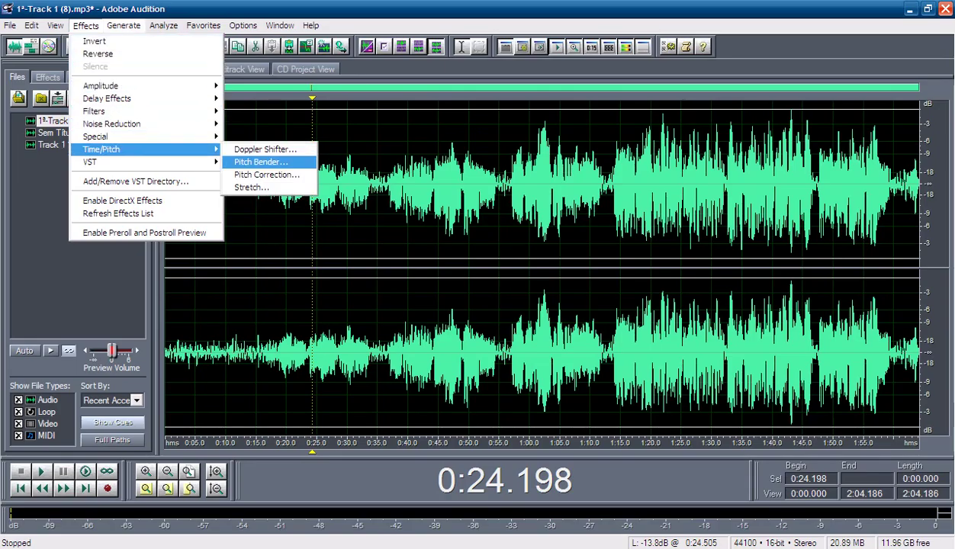
pyautogui.click(266, 175)
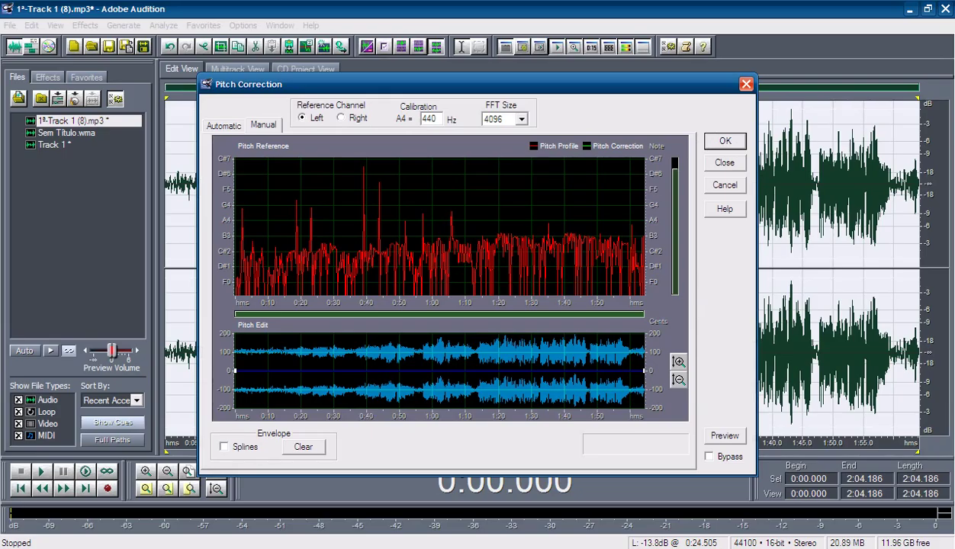
pyautogui.press('Return')
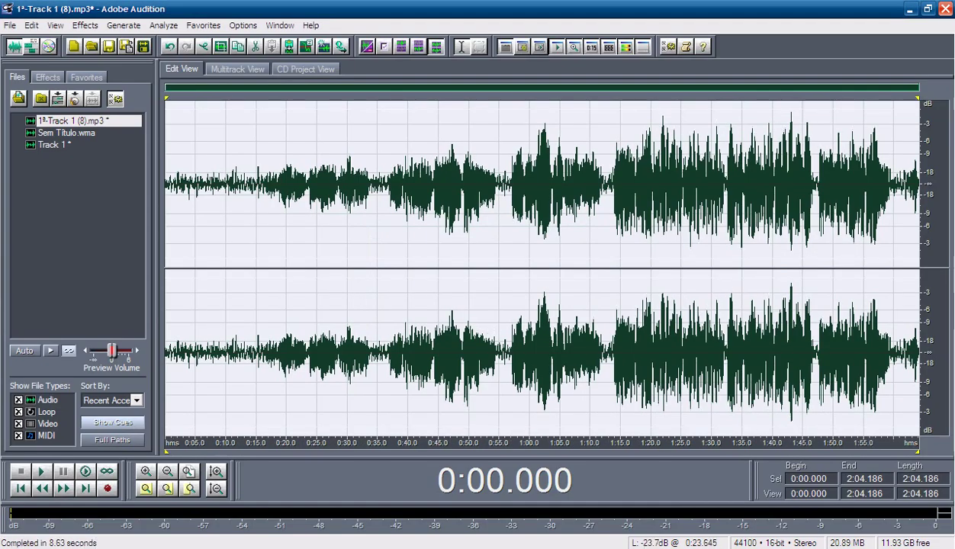
# Listen to the pitch-corrected vocal from 0:20 and again from about 0:28, stopping playback each time.
pyautogui.click(286, 190)
pyautogui.press('space')
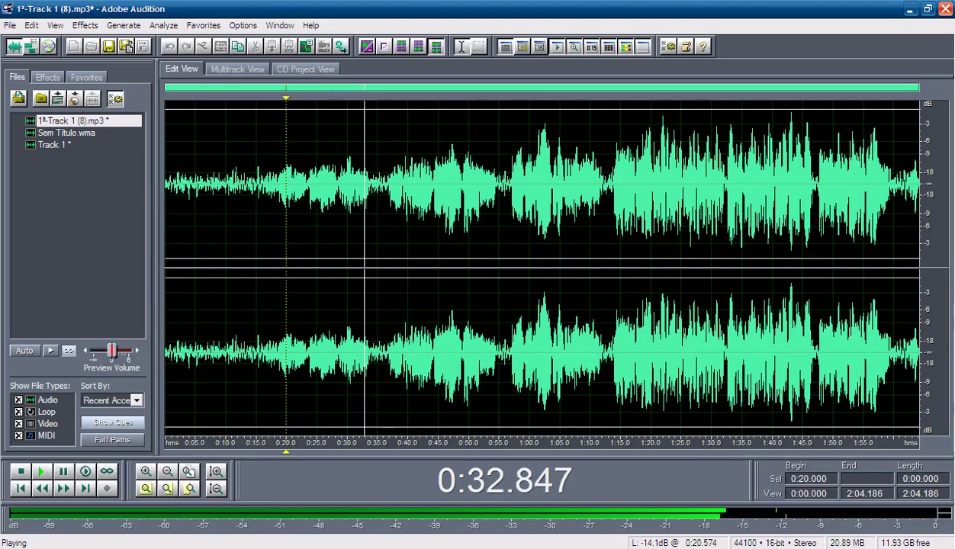
pyautogui.press('space')
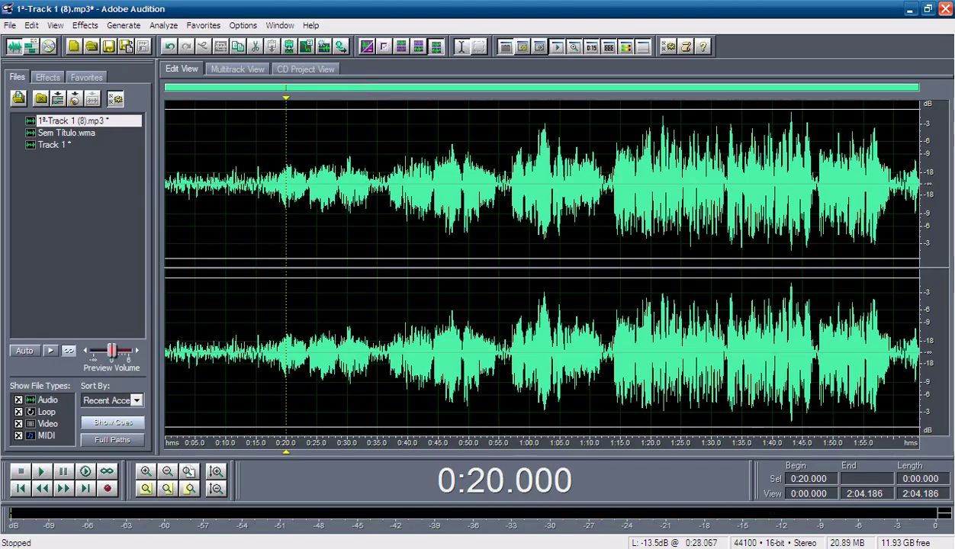
pyautogui.click(338, 185)
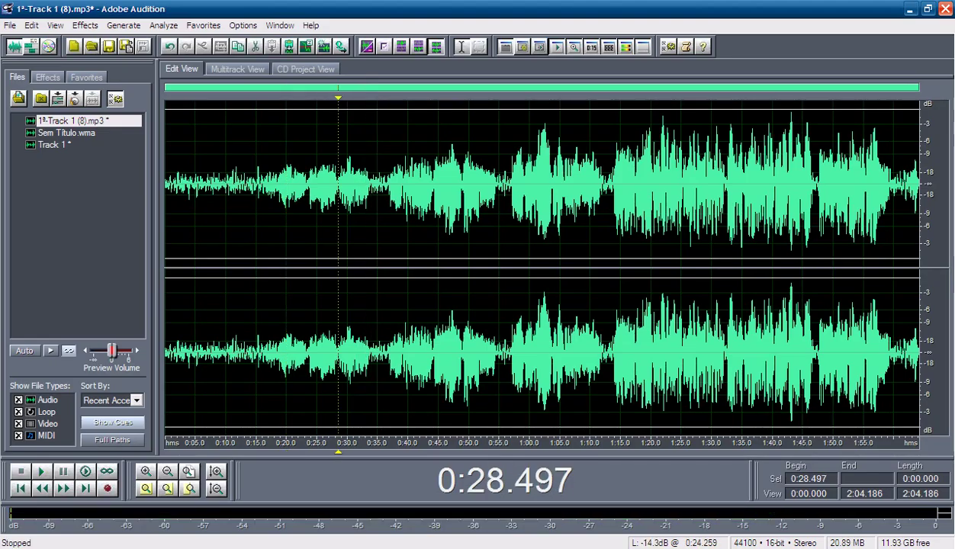
pyautogui.press('space')
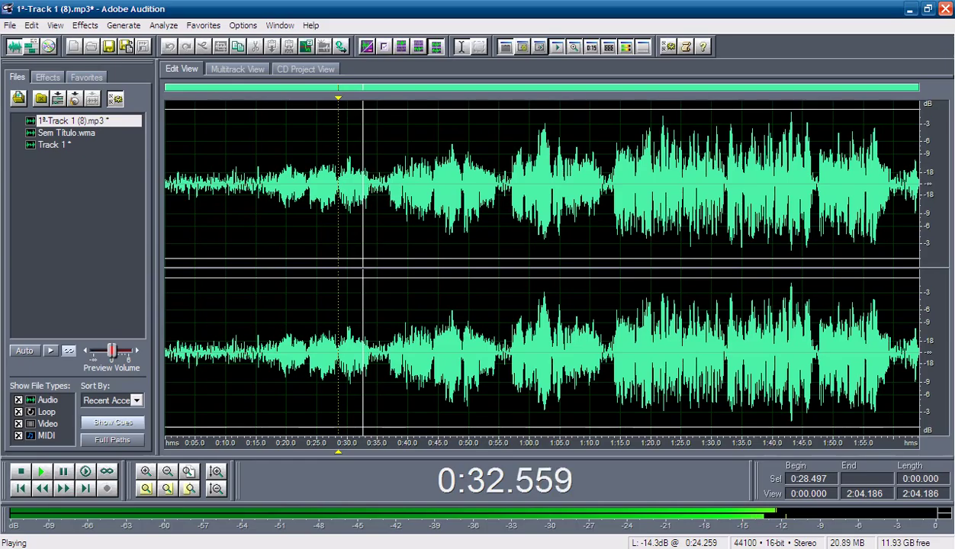
pyautogui.press('space')
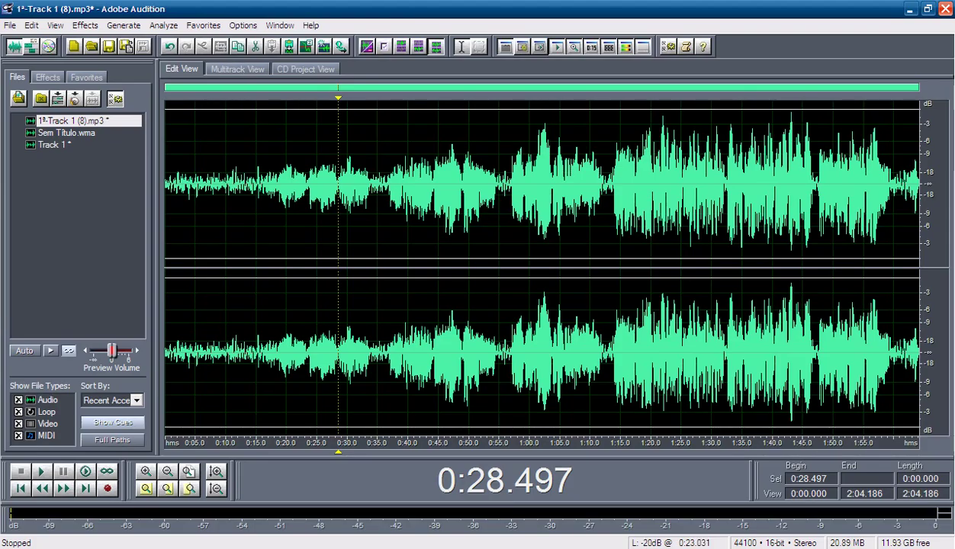
# Undo the pitch correction and the Studio Reverb on the vocal, and briefly play it from about 0:11.
pyautogui.click(170, 47)
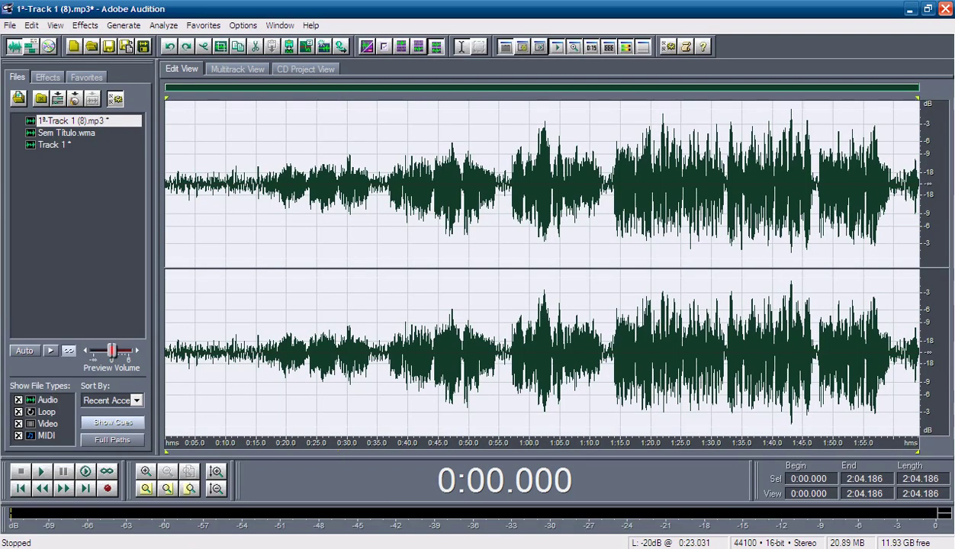
pyautogui.click(235, 161)
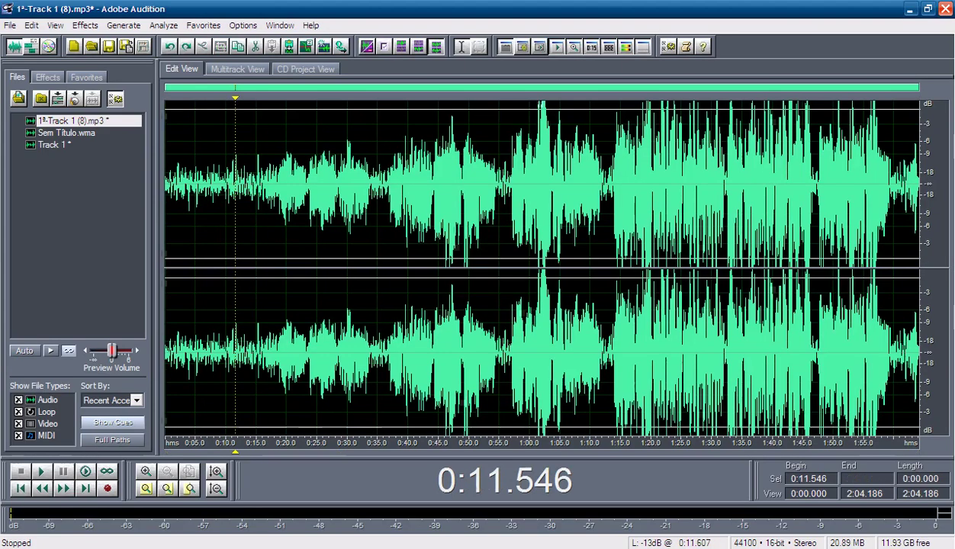
pyautogui.press('space')
pyautogui.press('space')
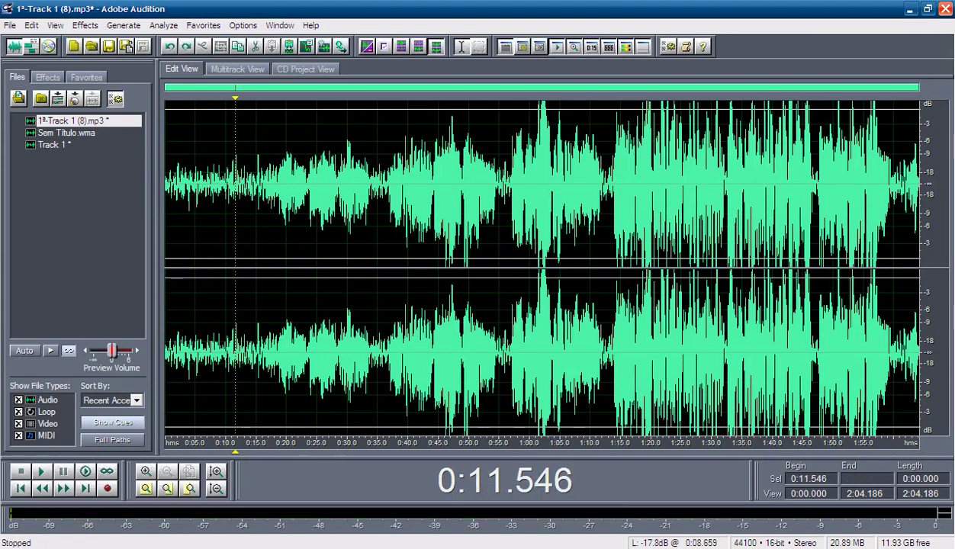
pyautogui.hotkey('ctrl', 'a')
pyautogui.click(252, 173)
# Return to the multitrack session, and switch to a maximized Melodyne started with the DirectX audio device.
pyautogui.click(237, 68)
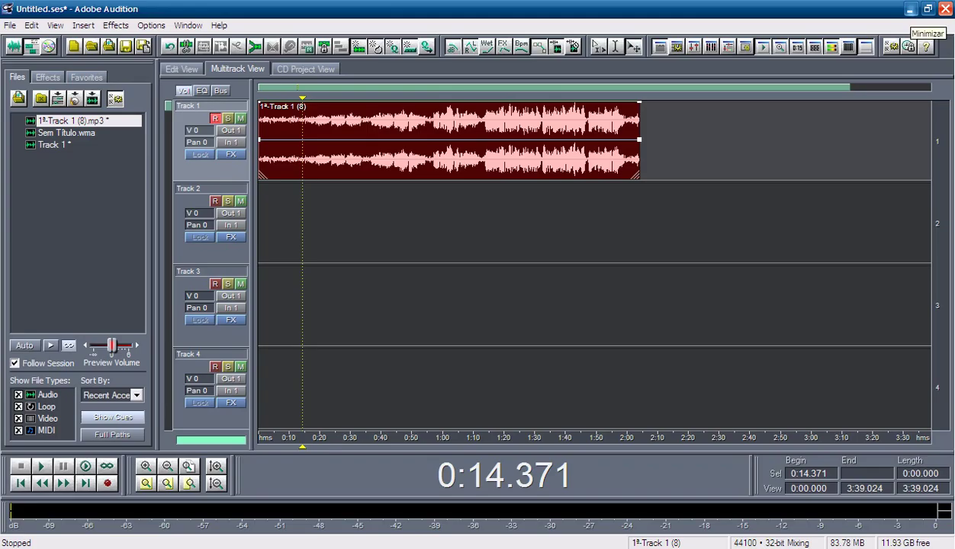
pyautogui.click(910, 9)
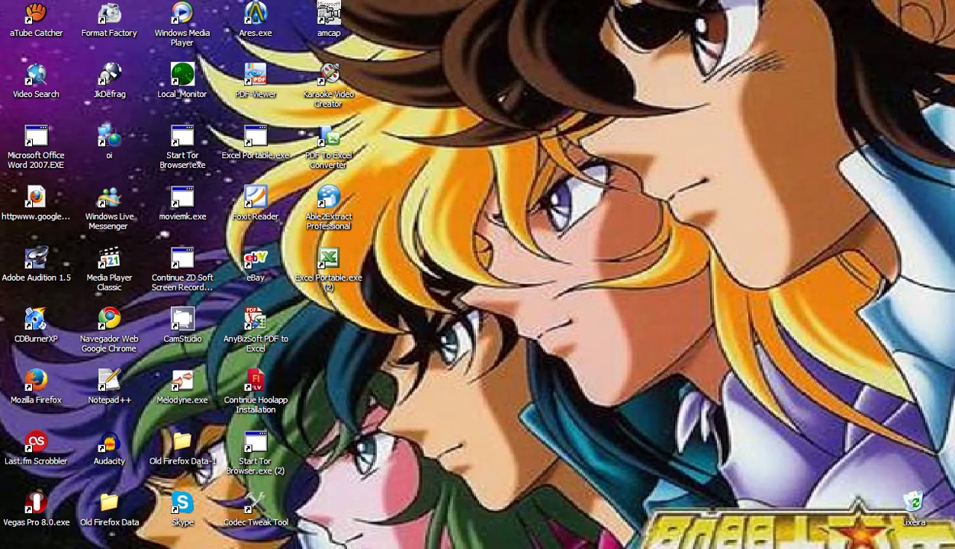
pyautogui.click(183, 385)
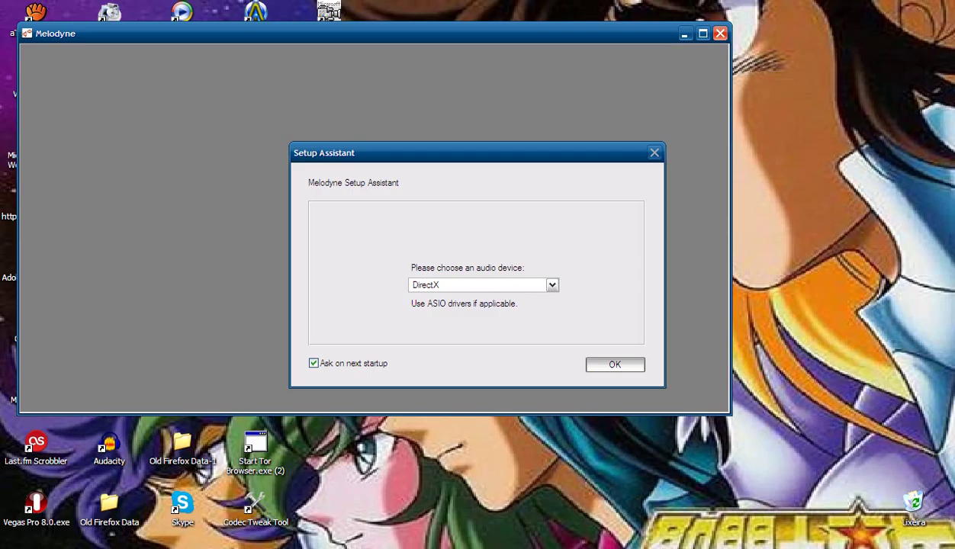
pyautogui.press('Return')
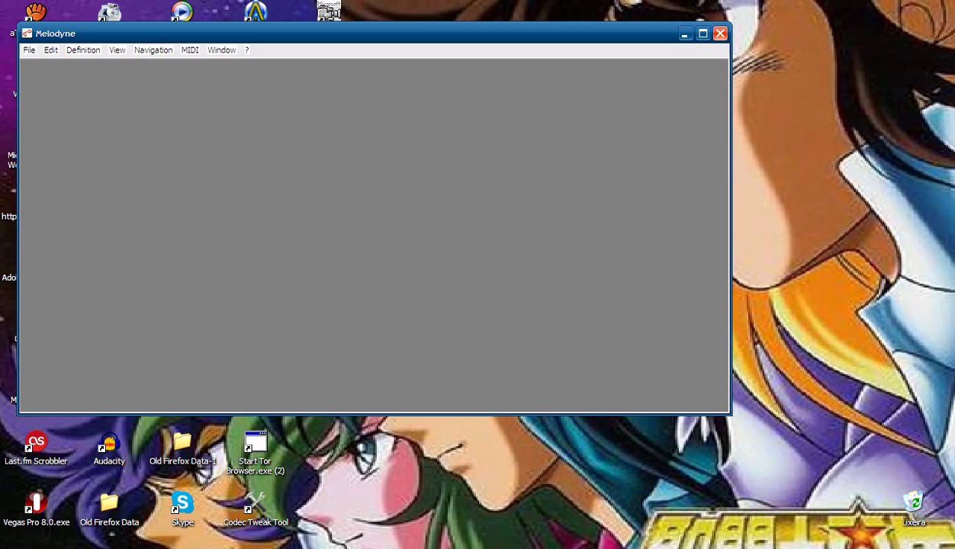
pyautogui.click(702, 34)
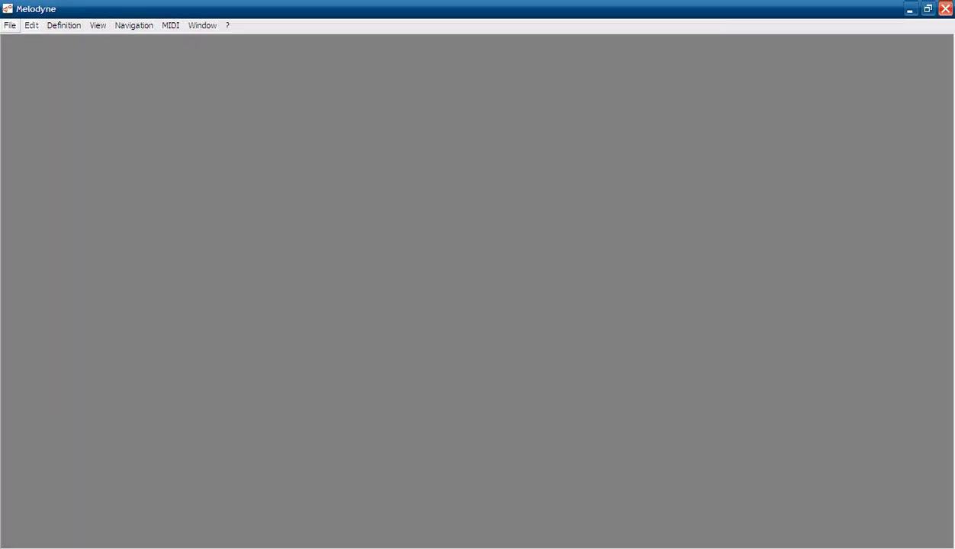
pyautogui.click(10, 25)
pyautogui.moveTo(98, 25)
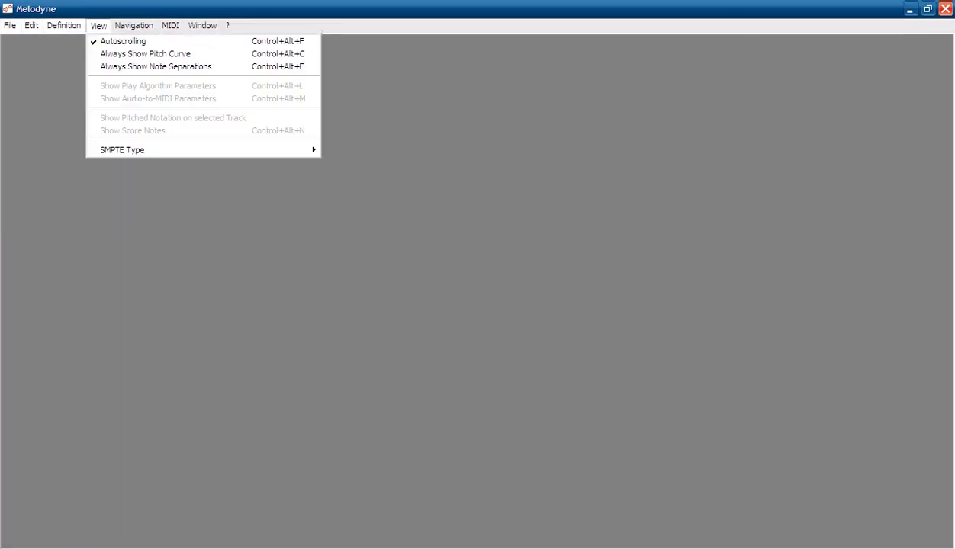
# Bring up the dialog for opening an existing audio file in Melodyne.
pyautogui.press('Escape')
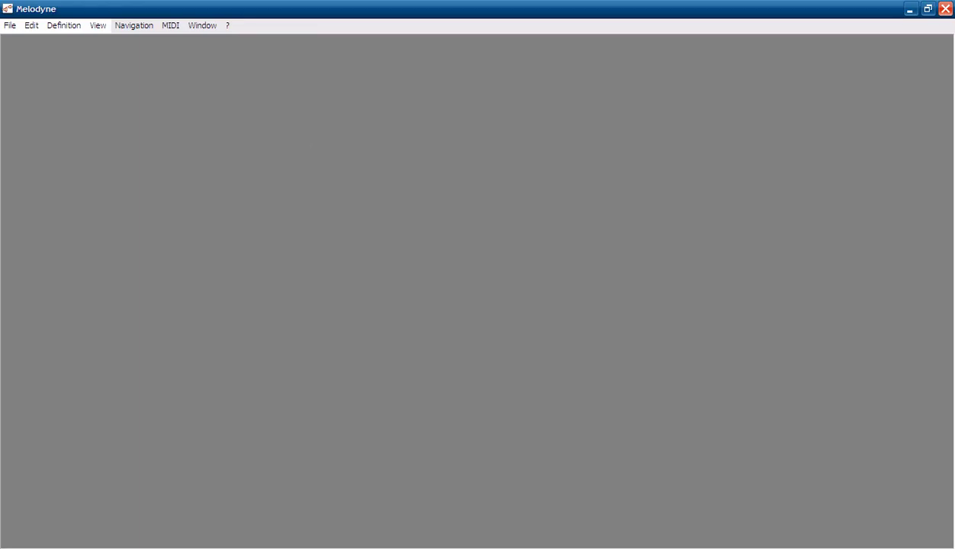
pyautogui.click(10, 25)
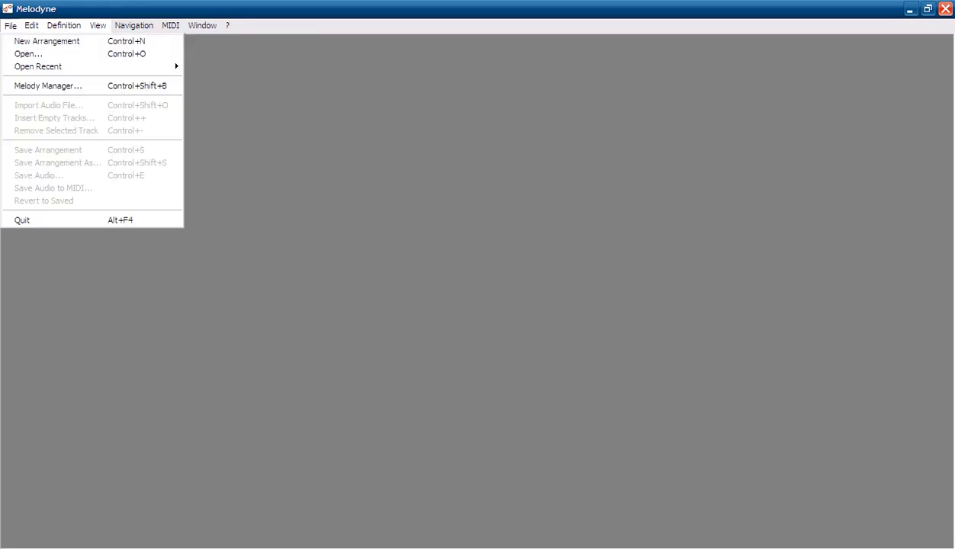
pyautogui.press('Down')
pyautogui.press('Down')
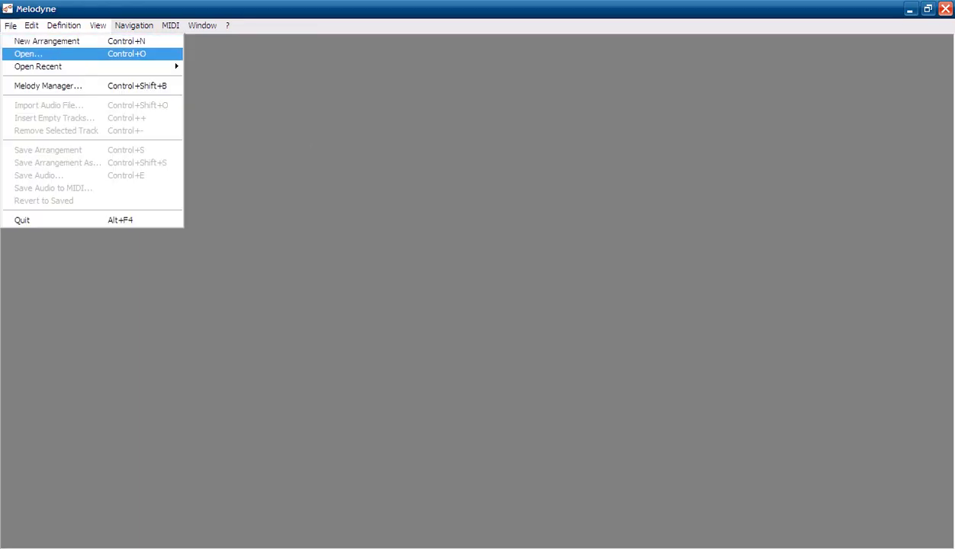
pyautogui.press('Return')
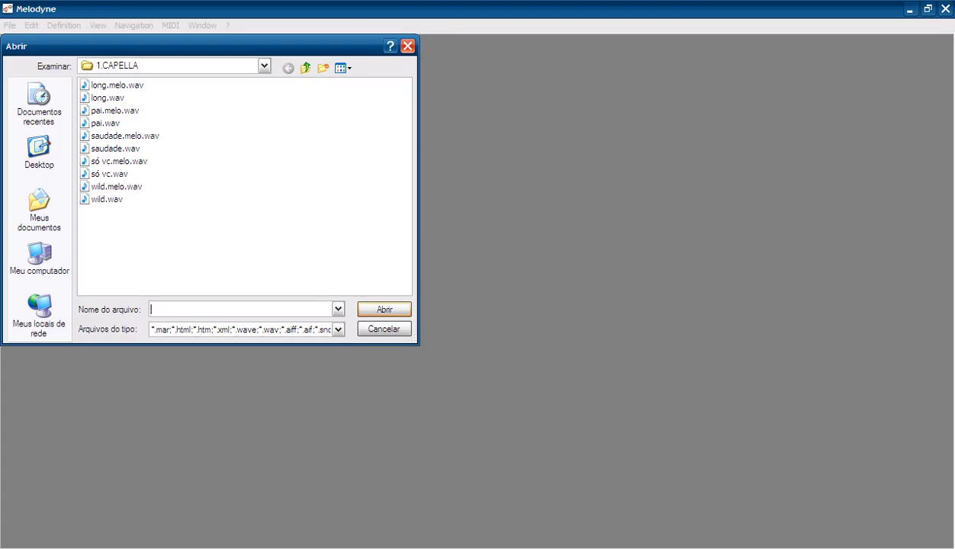
# Look for the vocal recording in Meus documentos and its Downloads and FFOutput subfolders.
pyautogui.click(39, 206)
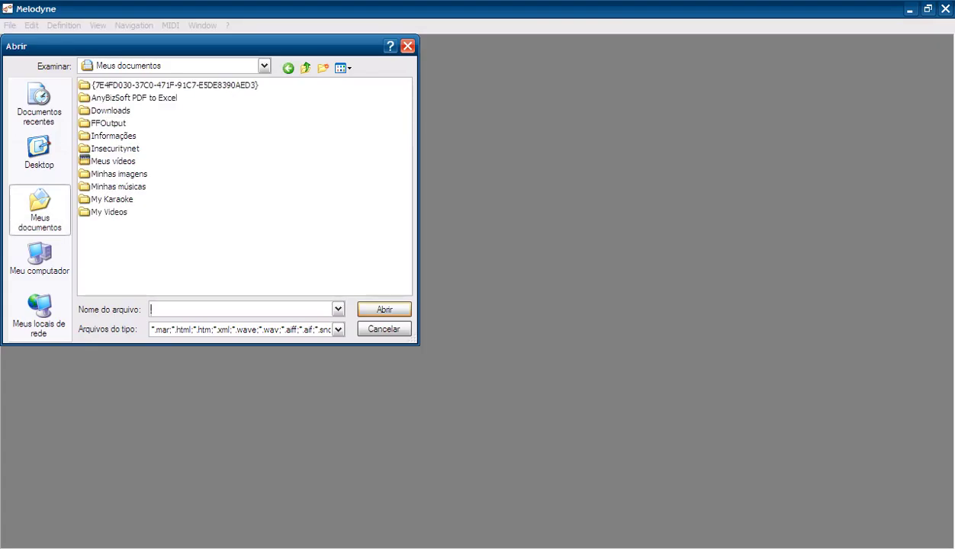
pyautogui.doubleClick(109, 110)
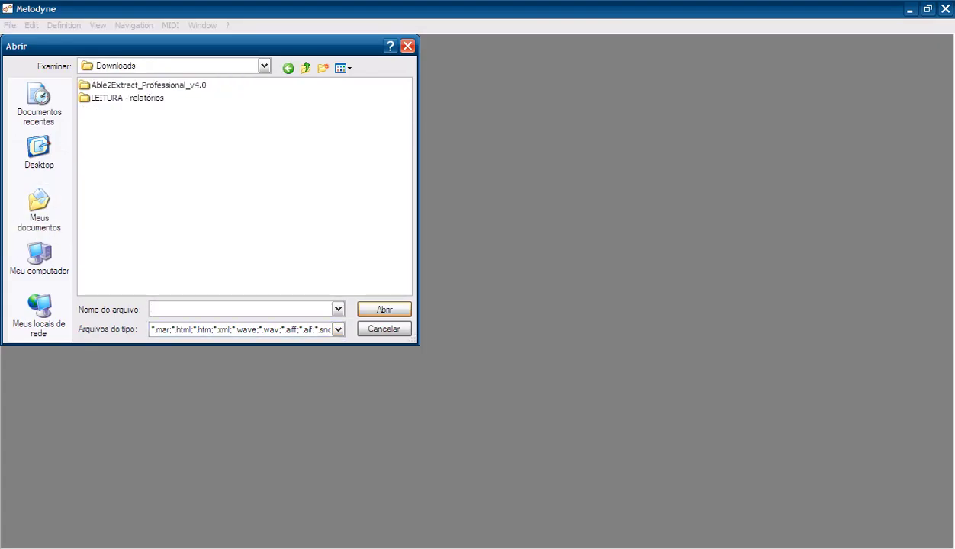
pyautogui.click(40, 206)
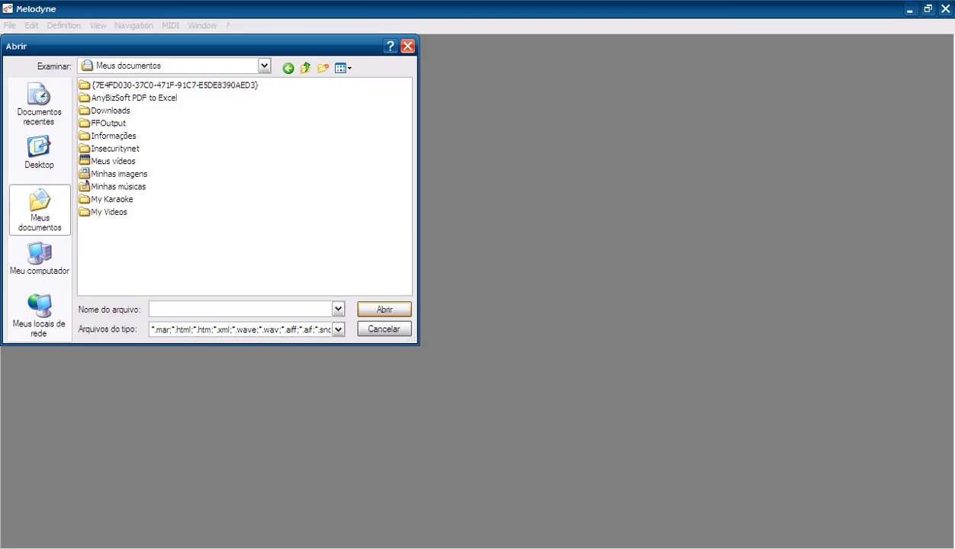
pyautogui.doubleClick(108, 123)
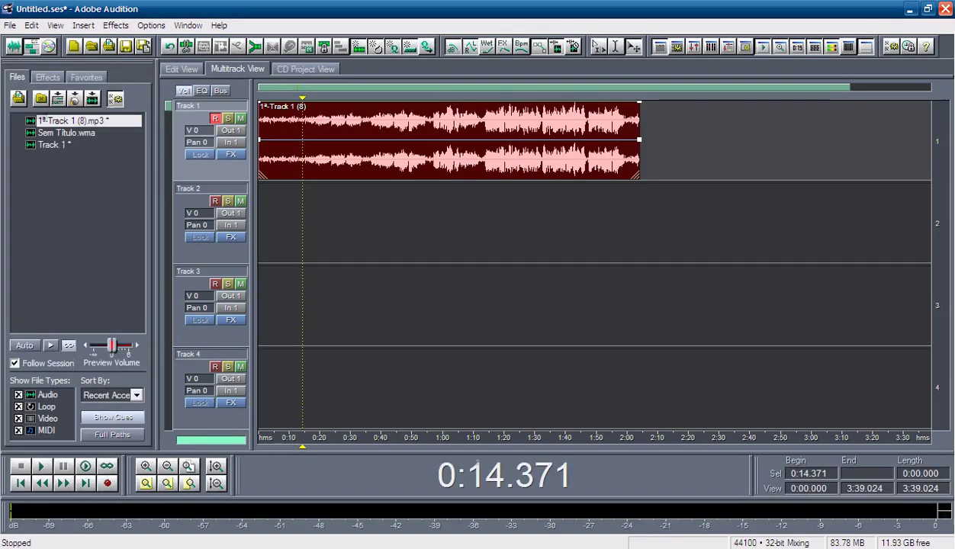
# Switch back to Adobe Audition and briefly play the Track 1 vocal clip from 0:20, stopping playback.
pyautogui.click(210, 189)
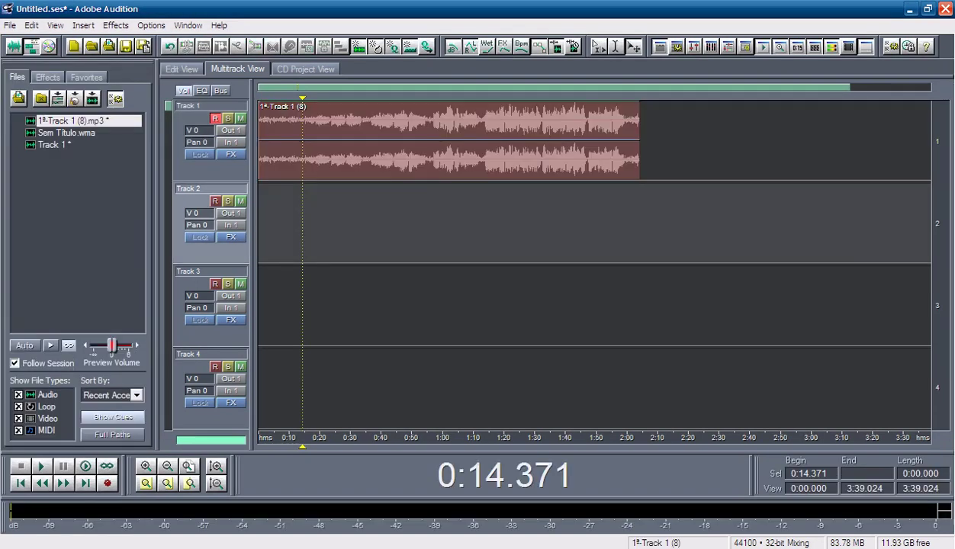
pyautogui.click(448, 122)
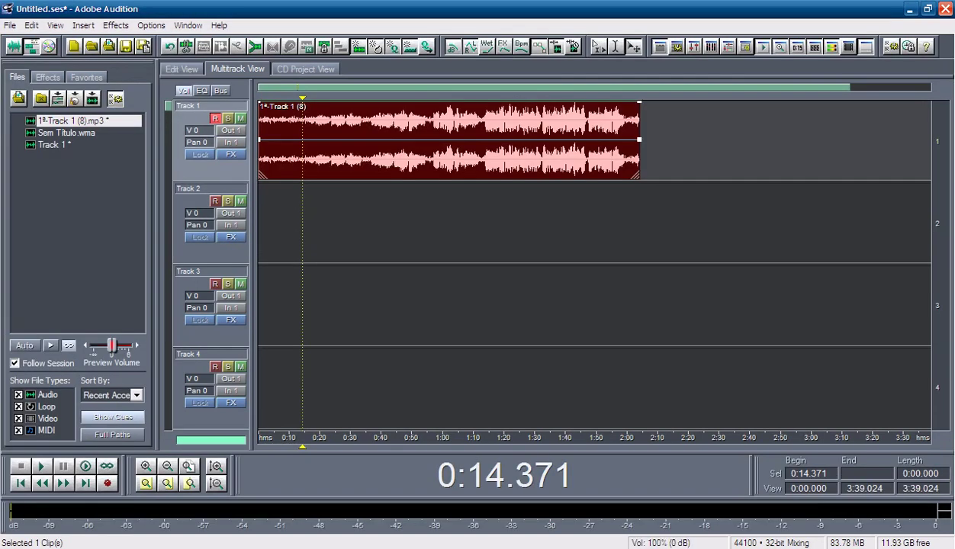
pyautogui.click(320, 122)
pyautogui.press('space')
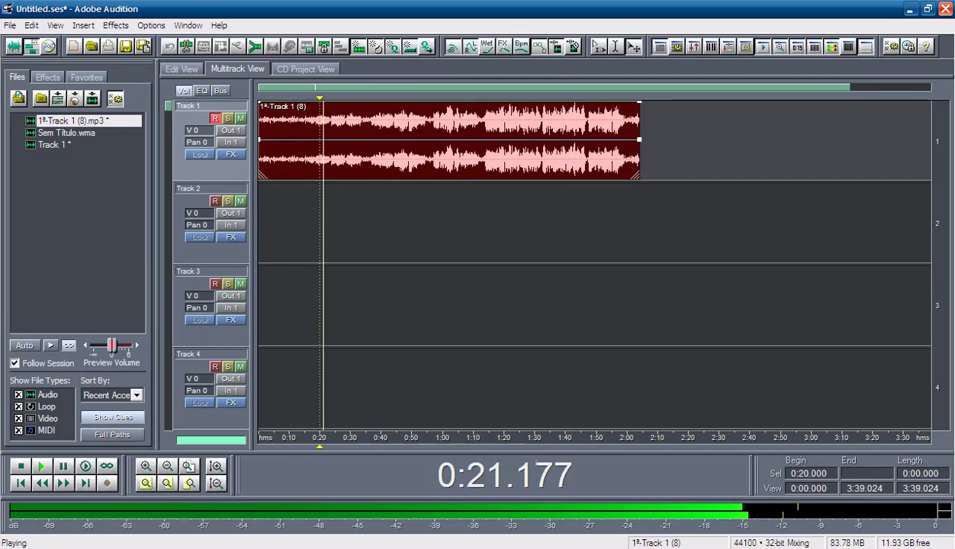
pyautogui.press('space')
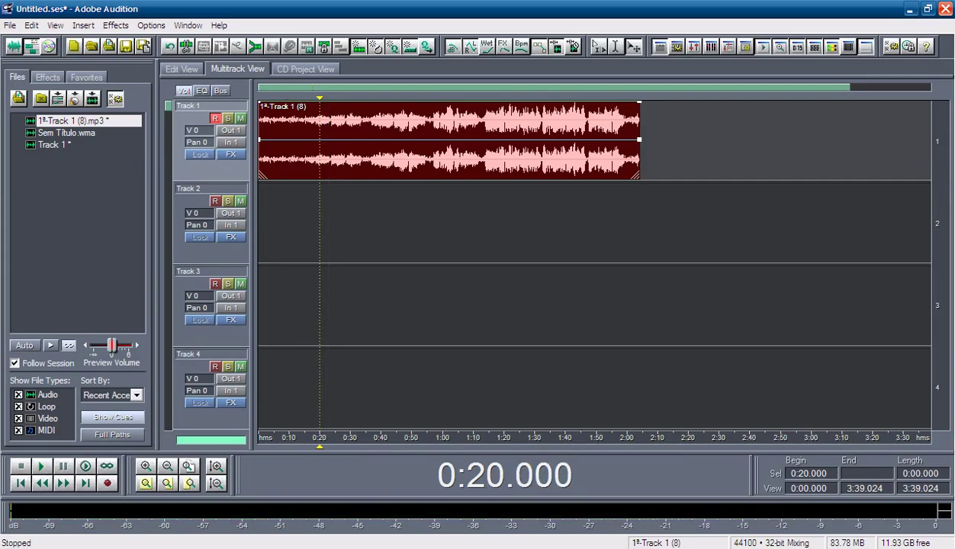
pyautogui.click(11, 26)
pyautogui.moveTo(183, 200)
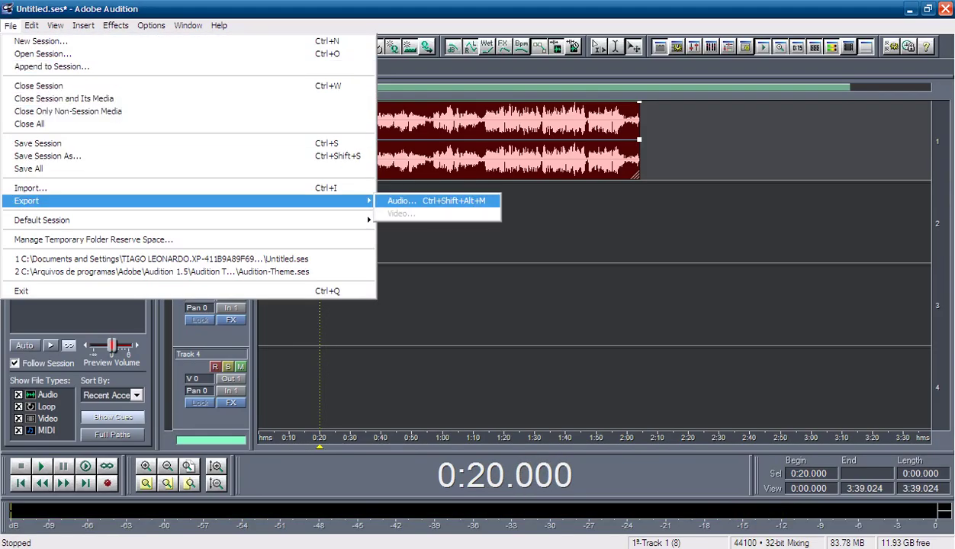
pyautogui.click(402, 201)
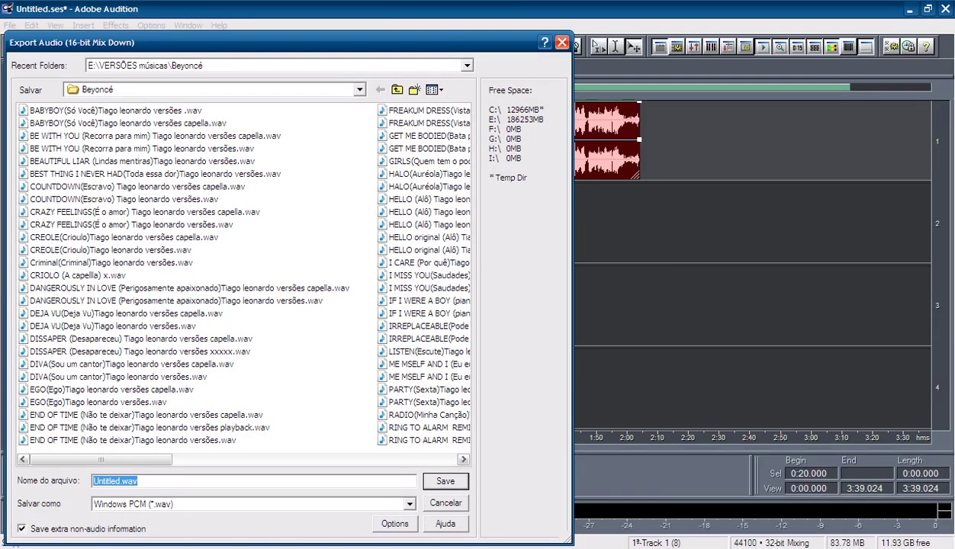
pyautogui.click(562, 42)
pyautogui.click(561, 221)
pyautogui.click(448, 139)
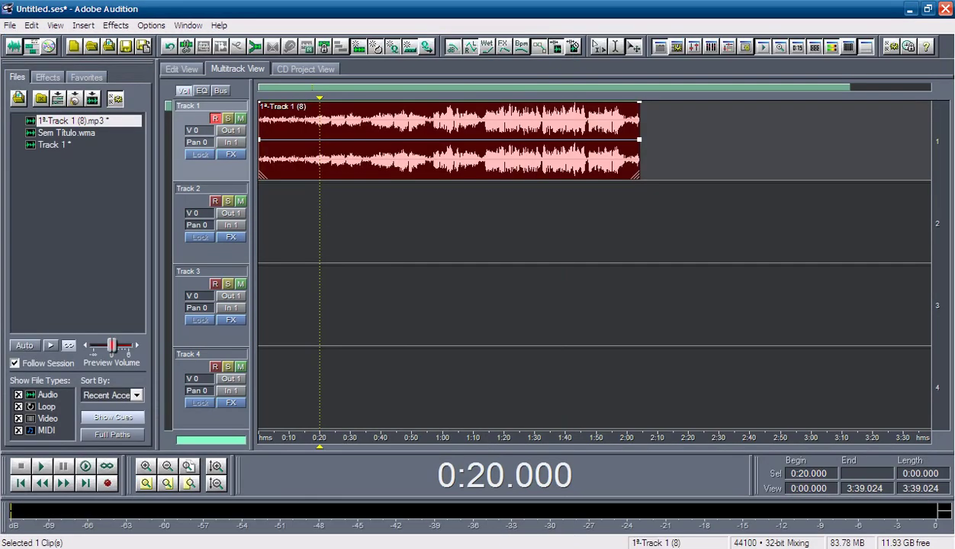
# Start an audio mixdown export of the session and choose Meus documentos as the destination folder.
pyautogui.click(273, 98)
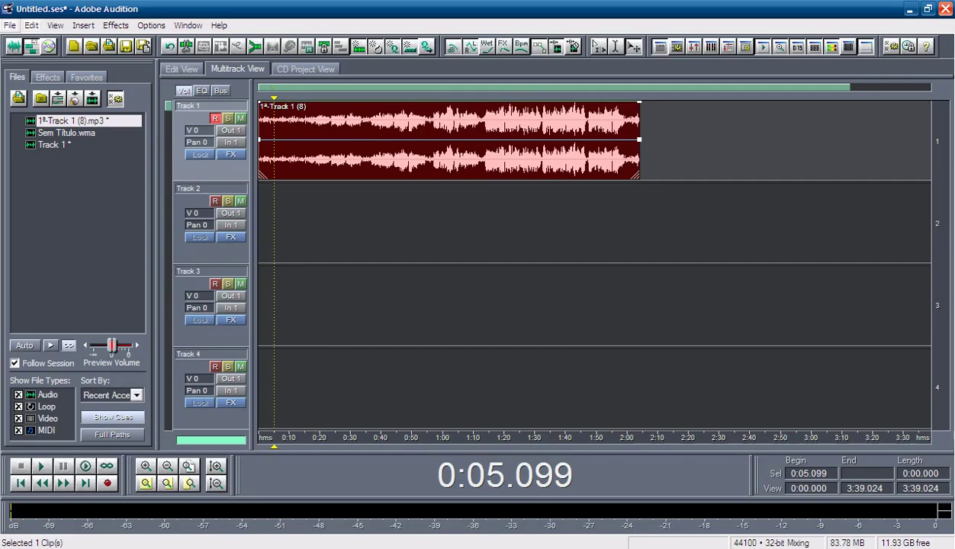
pyautogui.click(10, 25)
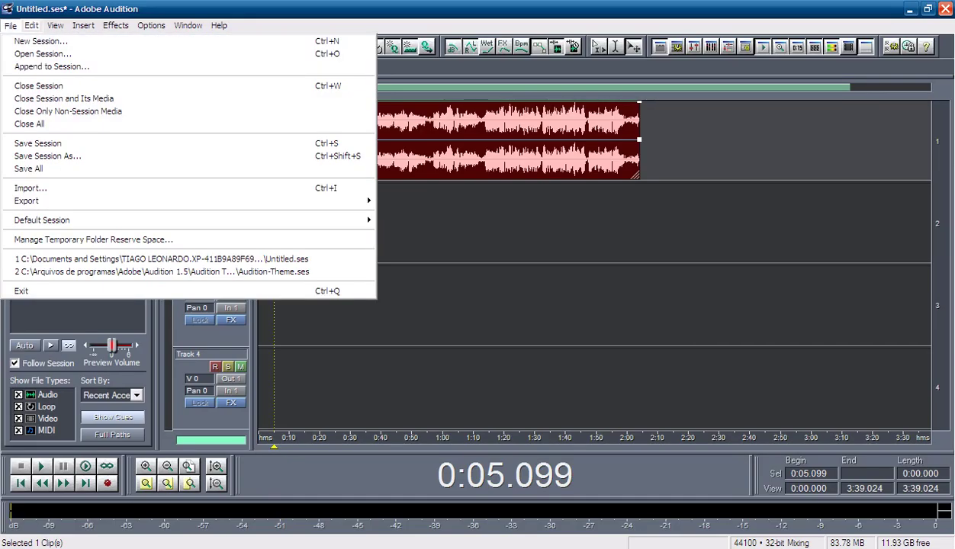
pyautogui.moveTo(191, 201)
pyautogui.press('Return')
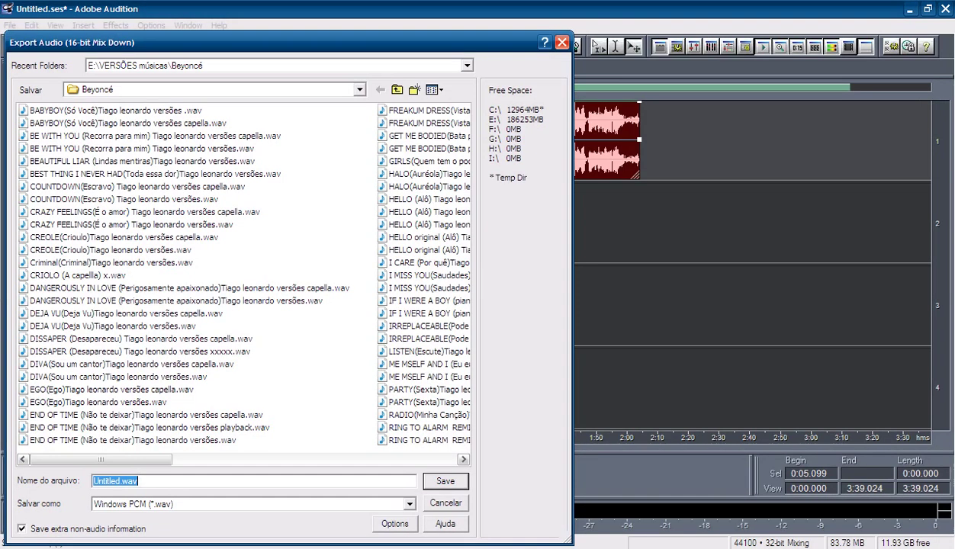
pyautogui.click(397, 89)
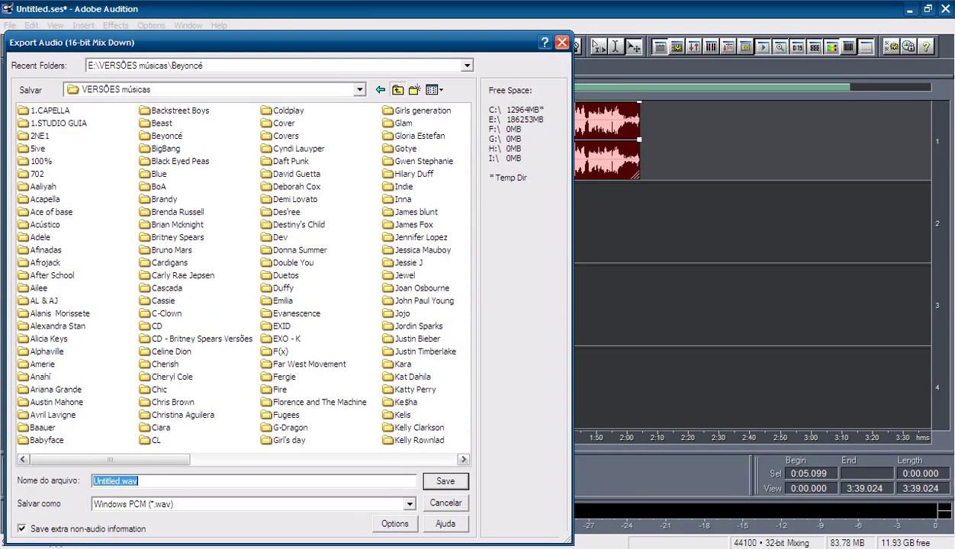
pyautogui.click(397, 89)
pyautogui.click(396, 89)
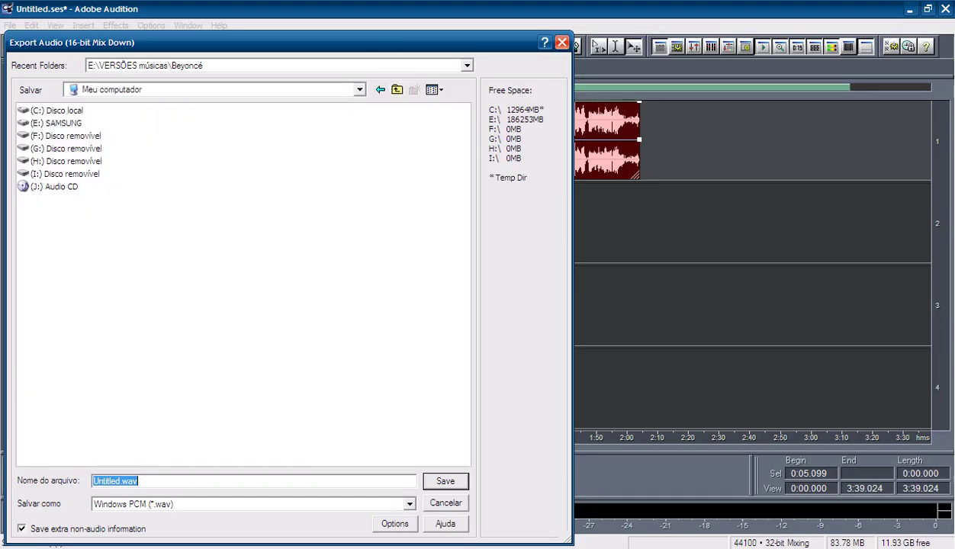
pyautogui.click(396, 89)
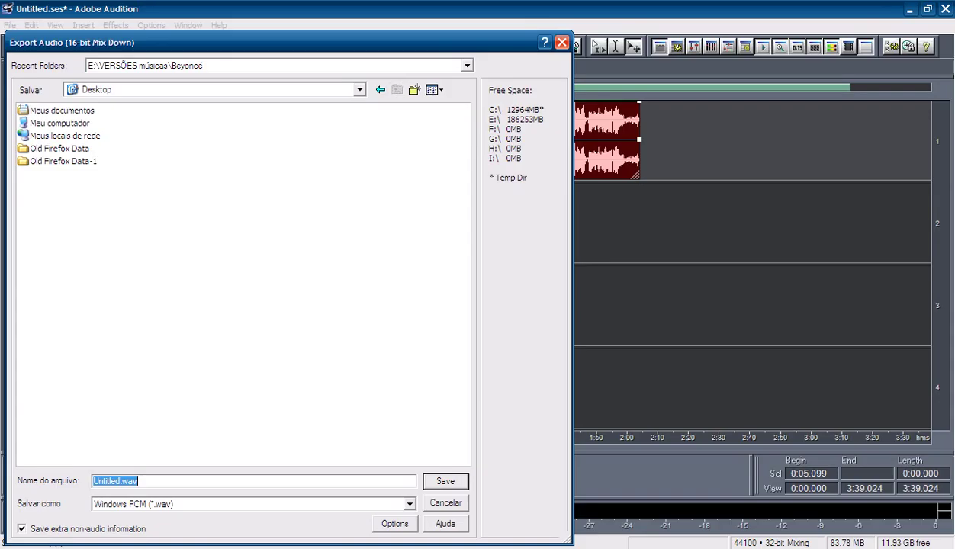
pyautogui.doubleClick(25, 111)
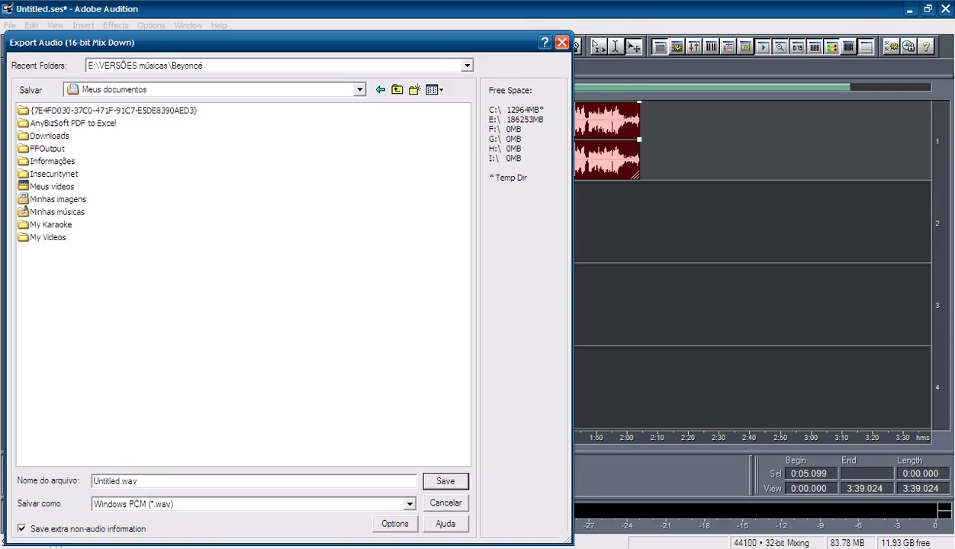
# Name the Windows PCM export pai and save it.
pyautogui.moveTo(137, 481); pyautogui.dragTo(92, 481)
pyautogui.click(92, 481)
pyautogui.press('Delete')
pyautogui.press('Delete')
pyautogui.press('Delete')
pyautogui.press('Delete')
pyautogui.press('Delete')
pyautogui.press('Delete')
pyautogui.press('Delete')
pyautogui.press('Delete')
pyautogui.press('Delete')
pyautogui.press('Delete')
pyautogui.press('Delete')
pyautogui.press('Delete')
pyautogui.write('pai')
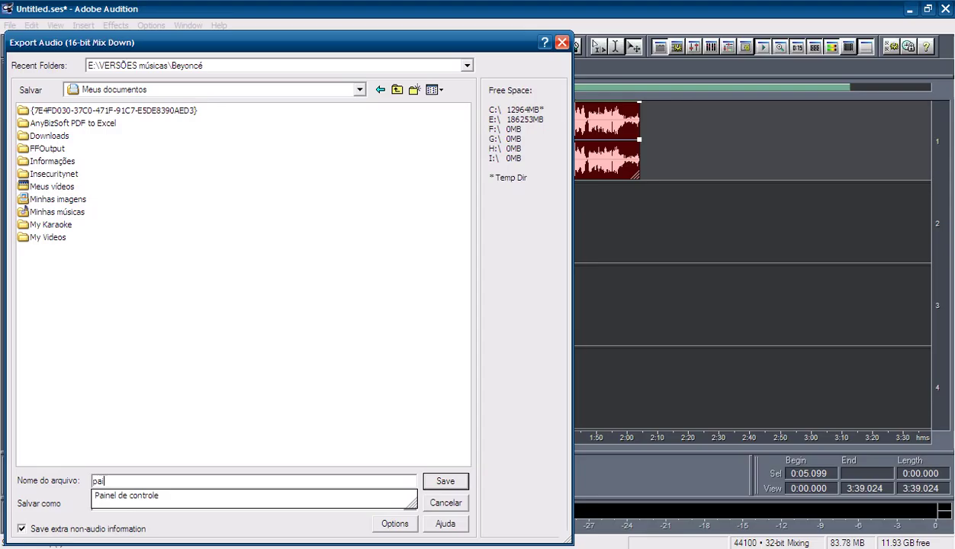
pyautogui.press('Return')
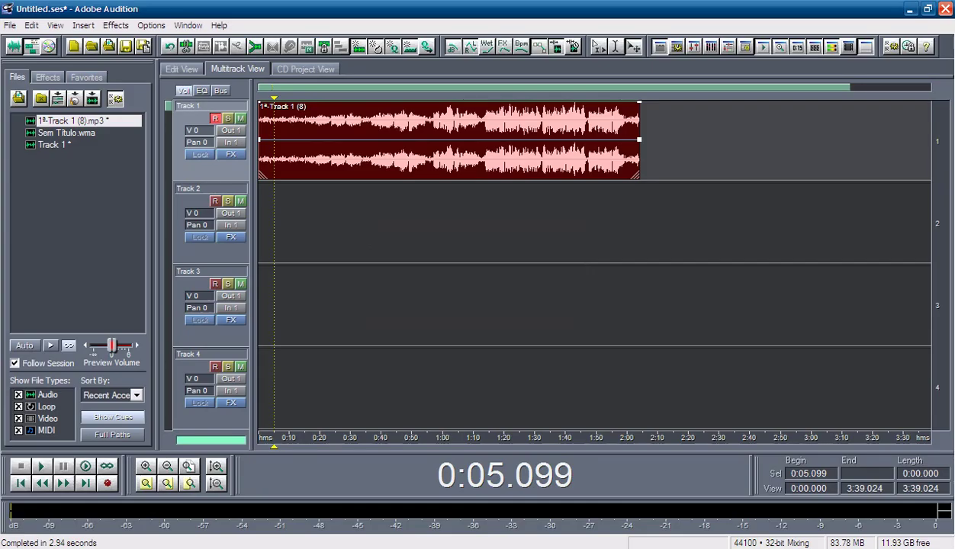
# Switch to Melodyne and open pai.wav from Meus documentos.
pyautogui.hotkey('alt', 'Tab')
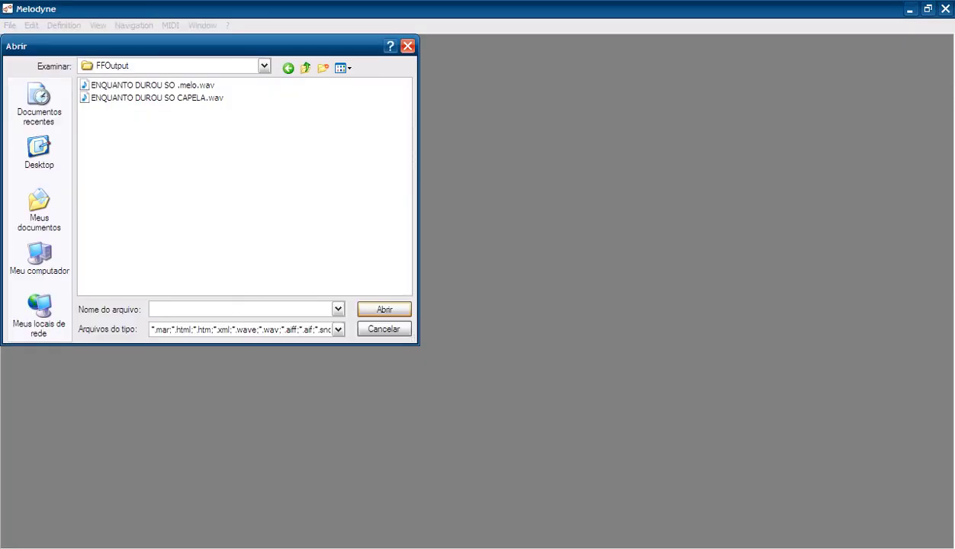
pyautogui.click(39, 210)
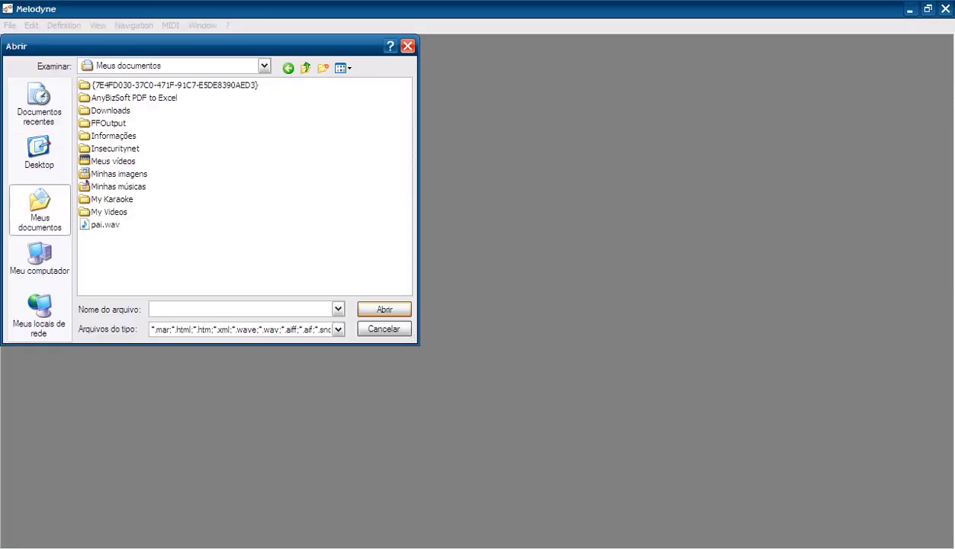
pyautogui.doubleClick(105, 224)
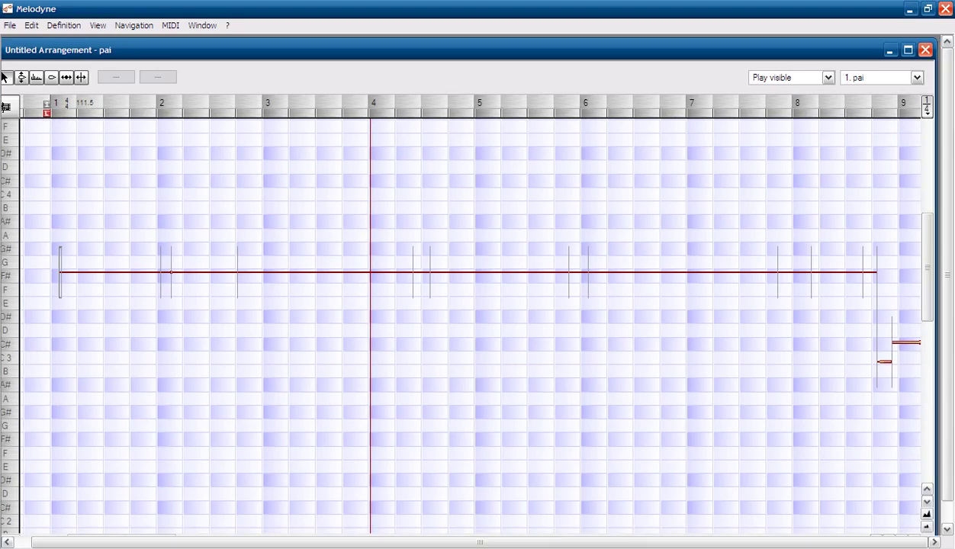
# Examine the detected notes of the pai vocal across a wide stretch of the timeline.
pyautogui.scroll(-3, 458, 320)
pyautogui.scroll(-1, 458, 320)
pyautogui.scroll(1, 458, 321)
pyautogui.moveTo(457, 50); pyautogui.dragTo(446, 37)
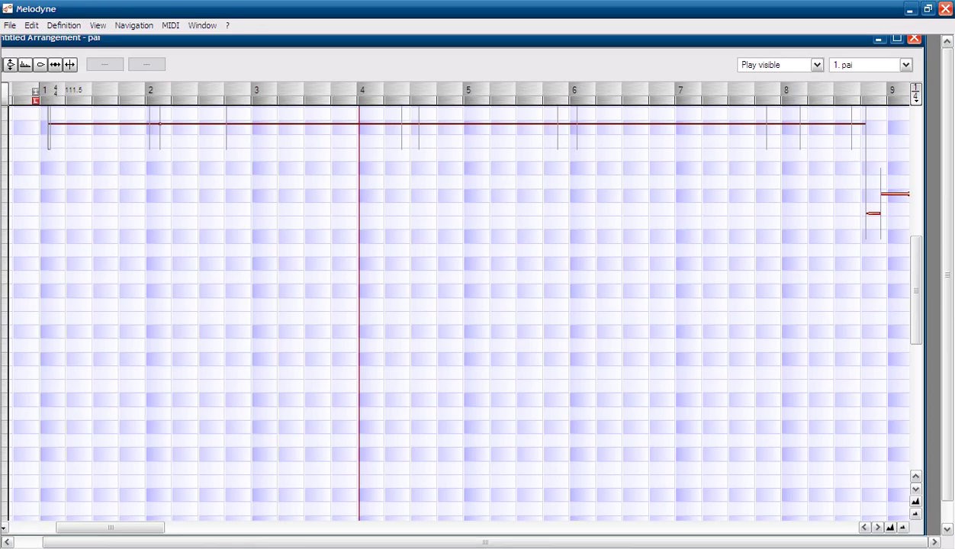
pyautogui.click(902, 527)
pyautogui.click(902, 527)
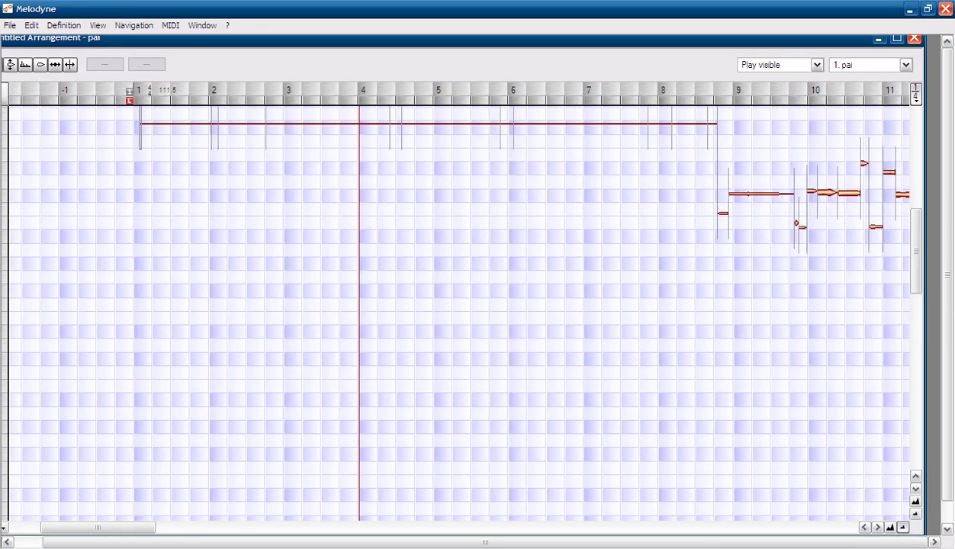
pyautogui.click(902, 527)
pyautogui.scroll(-8, 458, 229)
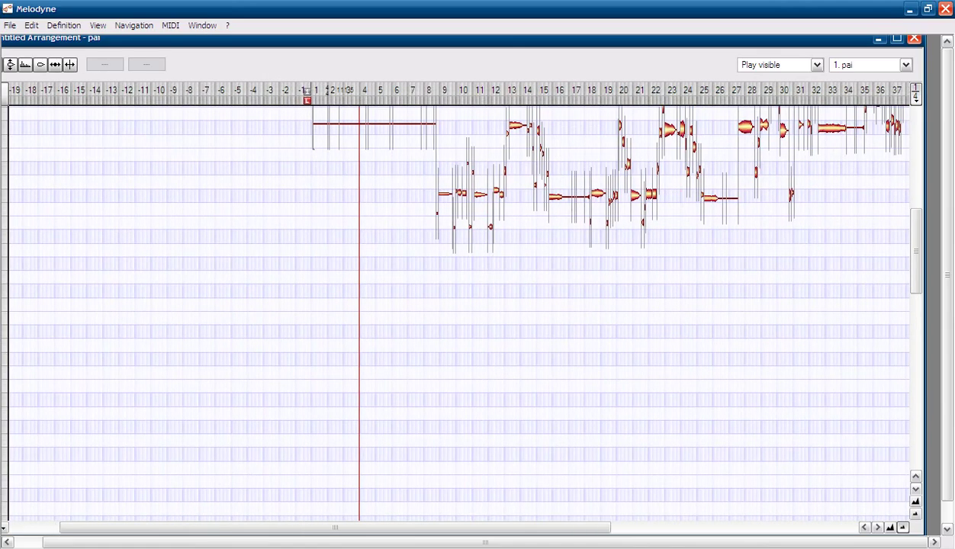
pyautogui.scroll(5, 458, 305)
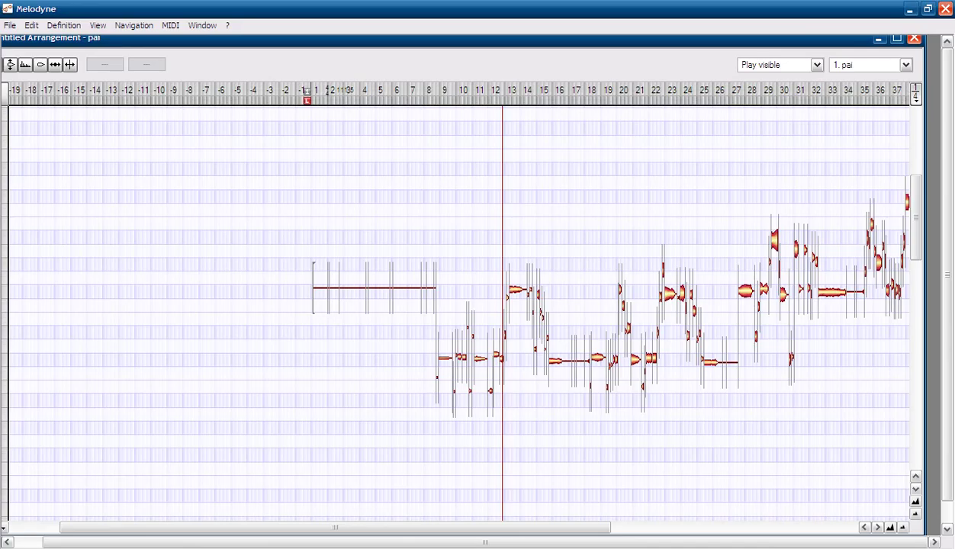
# Correct the pitch of all notes with pitch center and pitch drift both at 100 %.
pyautogui.hotkey('ctrl', 'a')
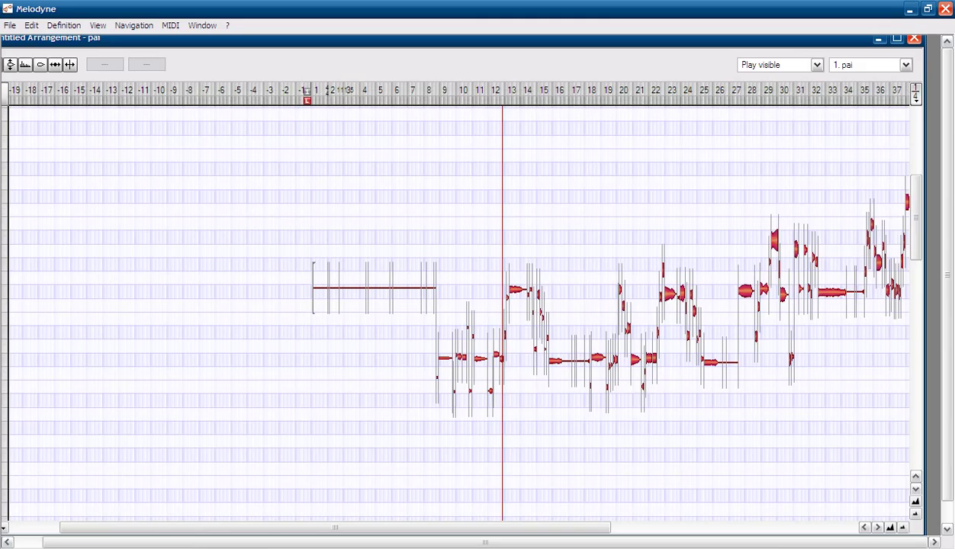
pyautogui.hotkey('ctrl', 'p')
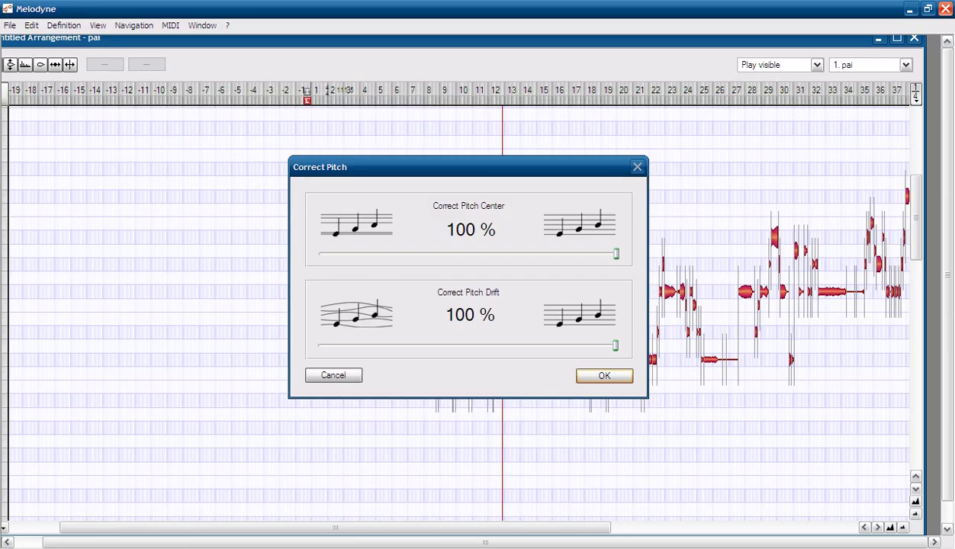
pyautogui.press('Return')
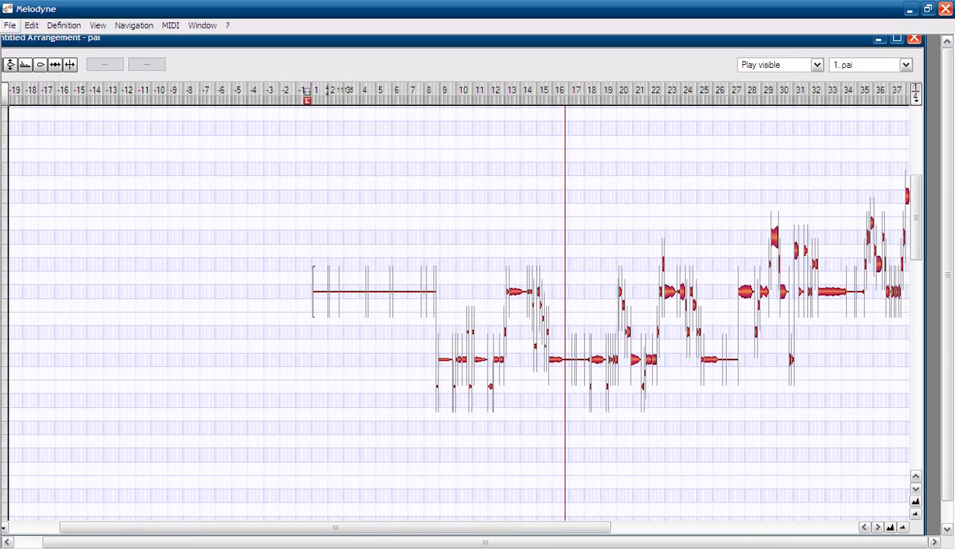
# Set up saving the corrected pai track's audio in WAVE format and proceed to naming the file.
pyautogui.click(10, 25)
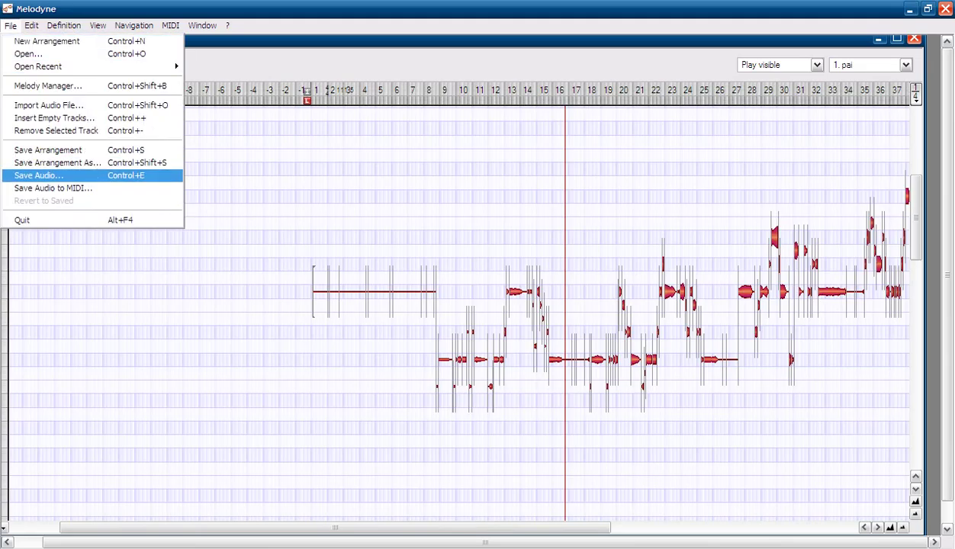
pyautogui.click(38, 175)
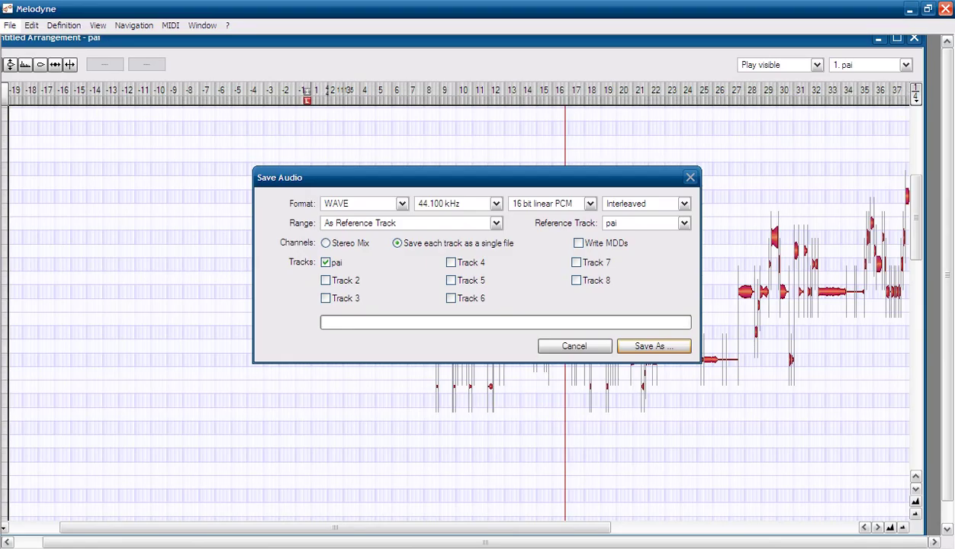
pyautogui.click(364, 203)
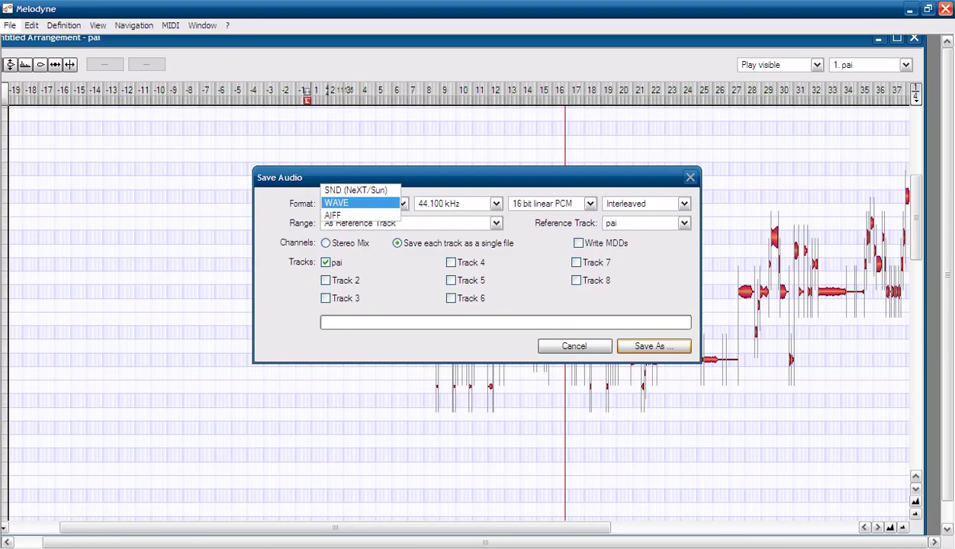
pyautogui.press('Return')
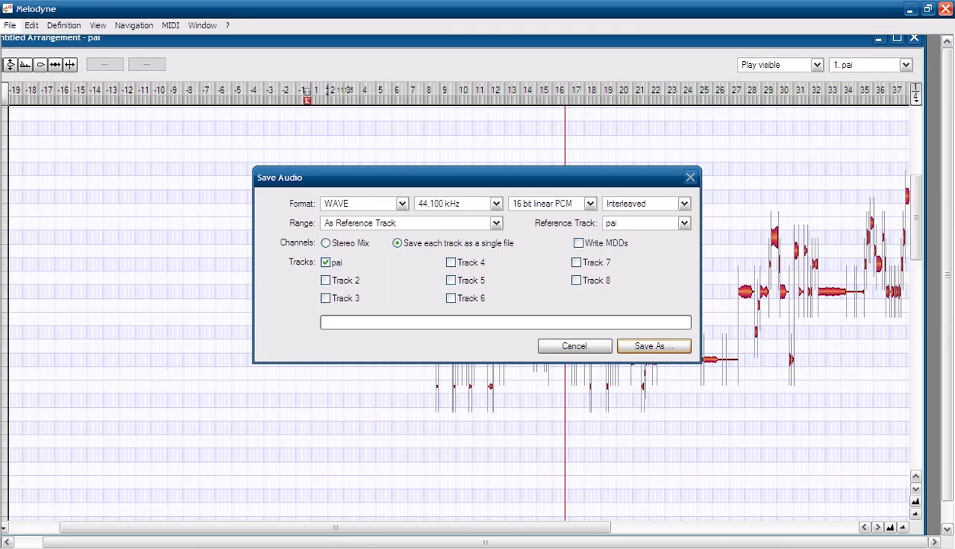
pyautogui.press('Return')
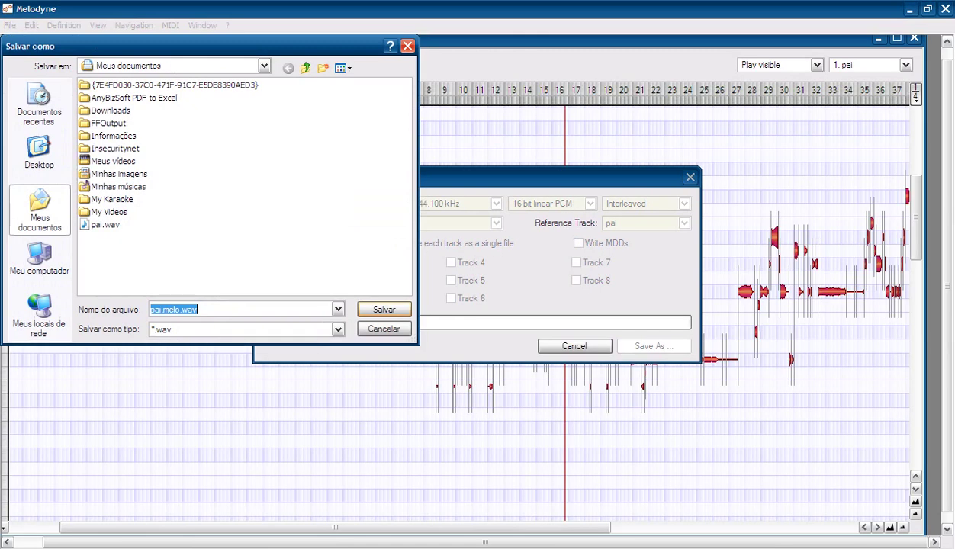
# Save the corrected audio as pai.melo.wav in Meus documentos.
pyautogui.click(198, 309)
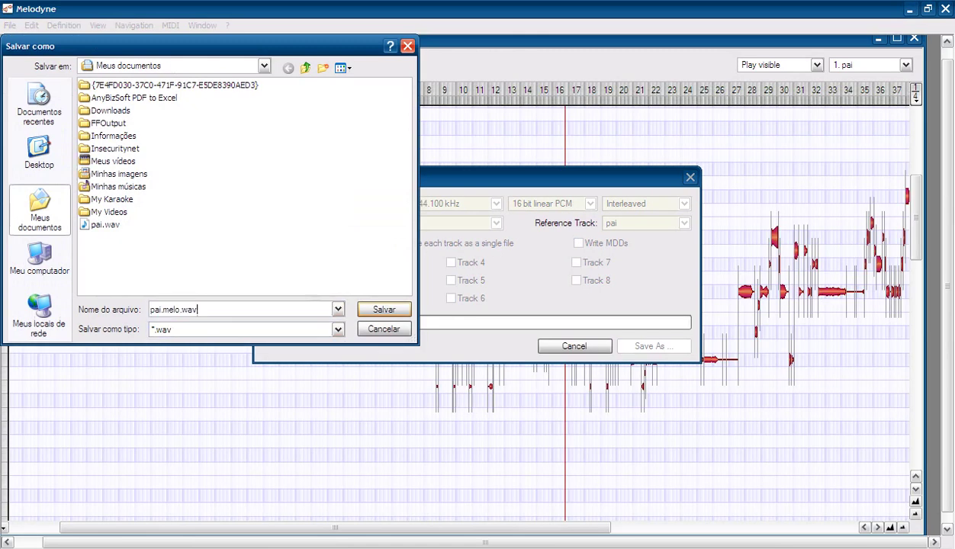
pyautogui.press('Home')
pyautogui.hotkey('shift', 'Right')
pyautogui.hotkey('shift', 'Right')
pyautogui.hotkey('shift', 'Right')
pyautogui.click(174, 309)
pyautogui.press('Return')
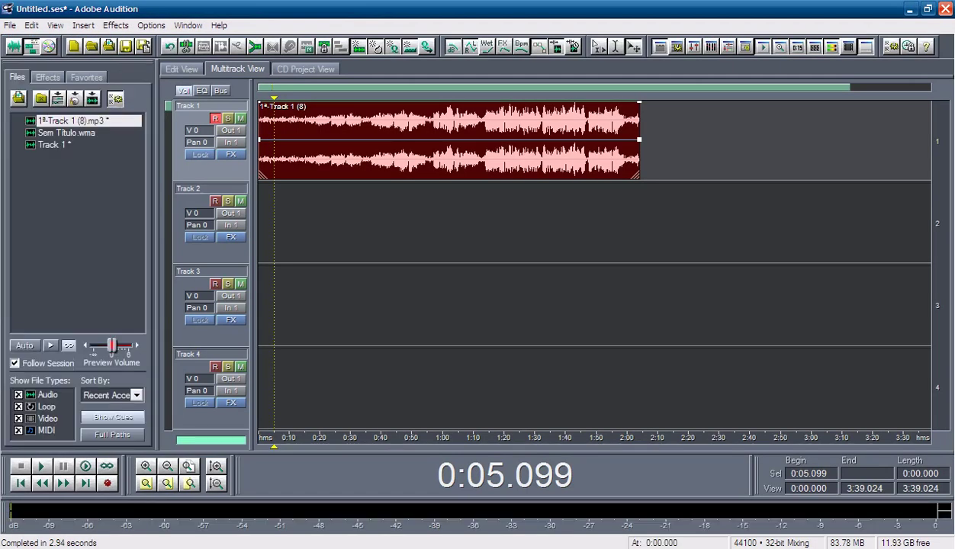
# Switch to Adobe Audition and delete the uncorrected vocal clip from Track 1.
pyautogui.press('Delete')
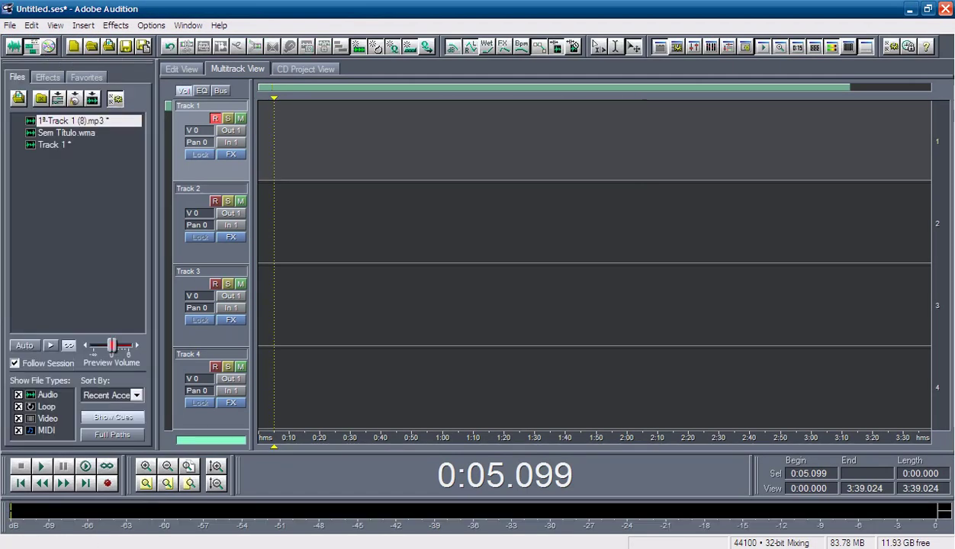
pyautogui.click(10, 25)
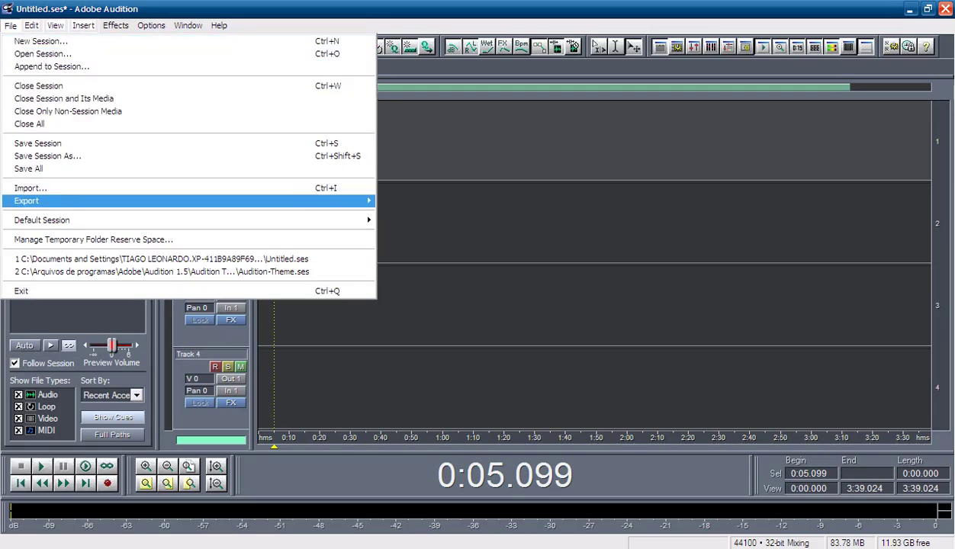
pyautogui.press('Right')
pyautogui.press('Left')
pyautogui.press('Up')
pyautogui.press('Up')
pyautogui.press('Up')
pyautogui.press('Up')
pyautogui.press('Up')
pyautogui.press('Up')
pyautogui.press('Up')
pyautogui.press('Up')
pyautogui.press('Up')
pyautogui.press('Up')
pyautogui.press('Right')
pyautogui.press('Right')
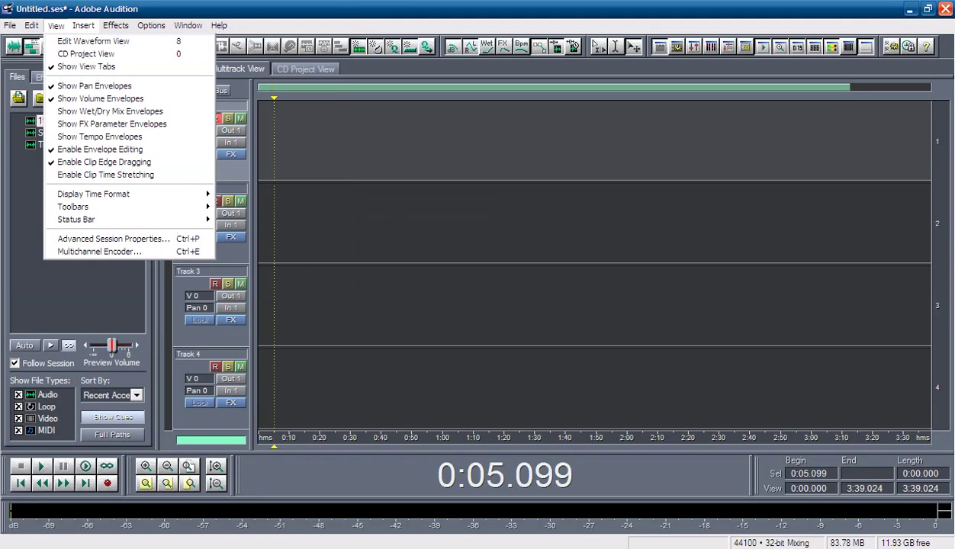
# Import pai.melo.wav from Meus documentos and place it at the start of Track 1.
pyautogui.press('Left')
pyautogui.press('Left')
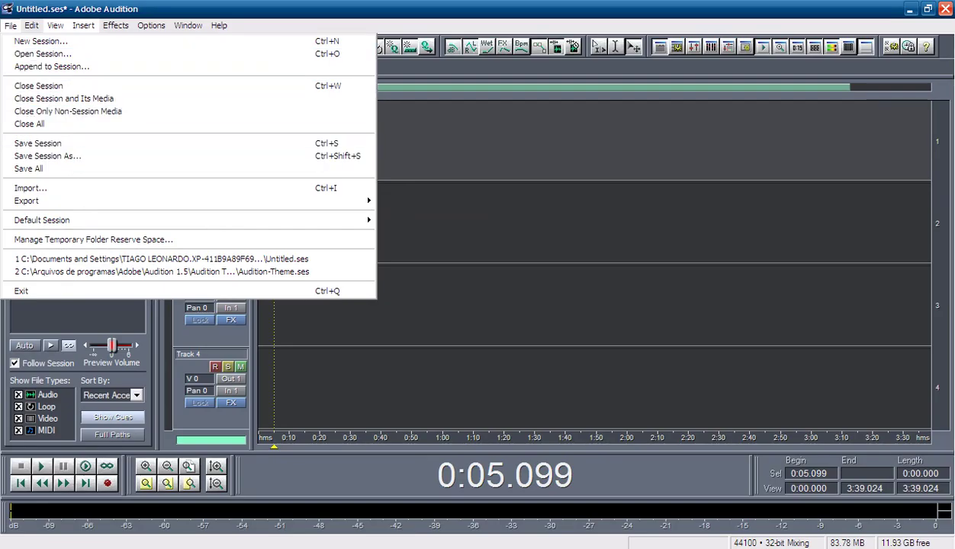
pyautogui.click(30, 188)
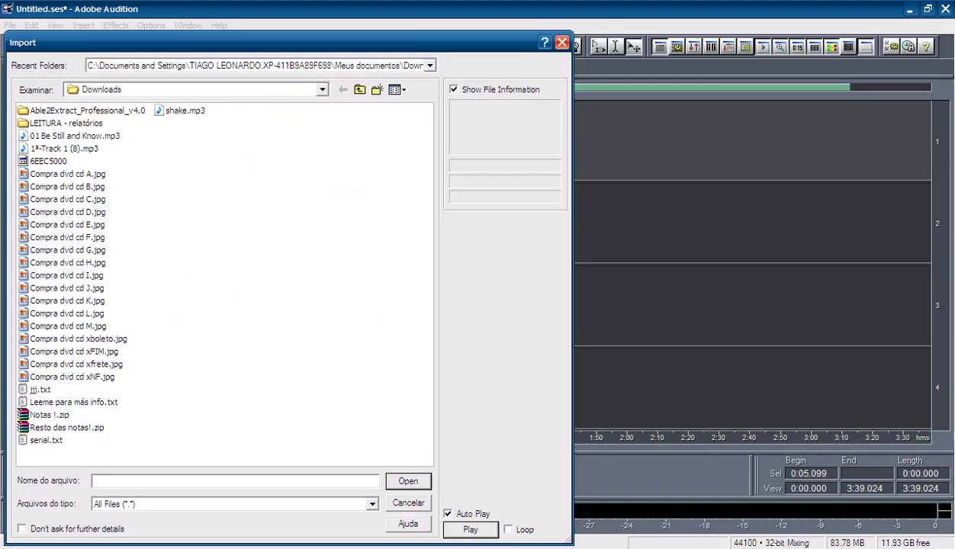
pyautogui.click(360, 89)
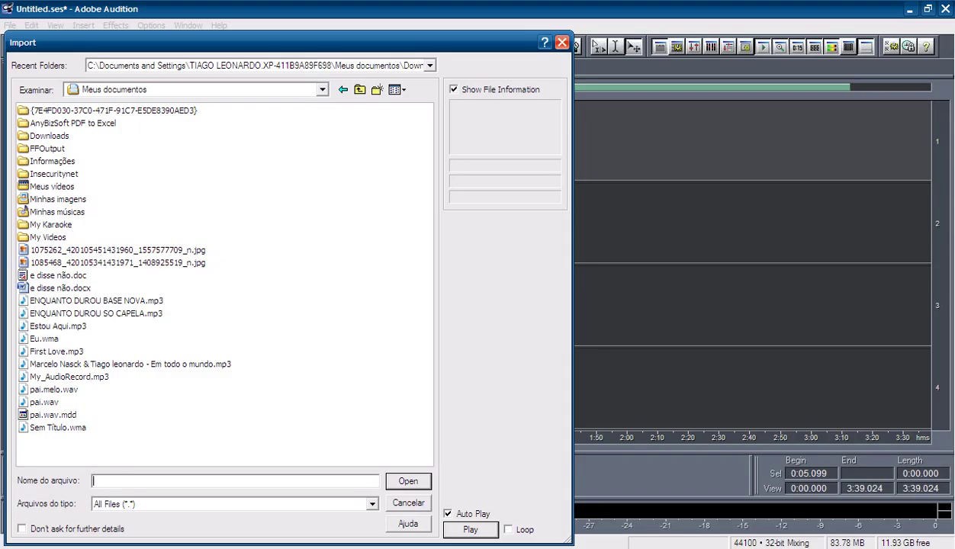
pyautogui.doubleClick(53, 389)
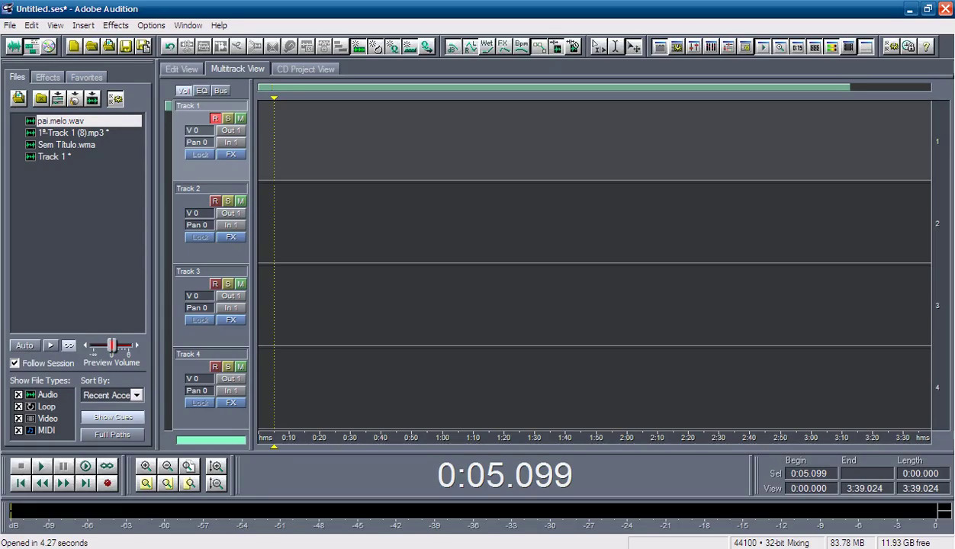
pyautogui.moveTo(61, 121); pyautogui.dragTo(258, 98)
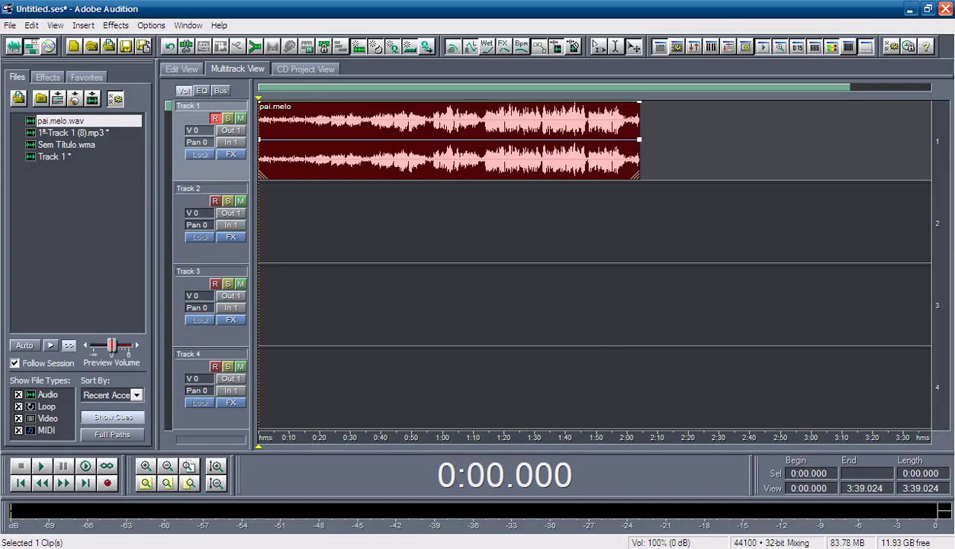
# Play the pitch-corrected vocal from the start of the session and stop playback.
pyautogui.press('space')
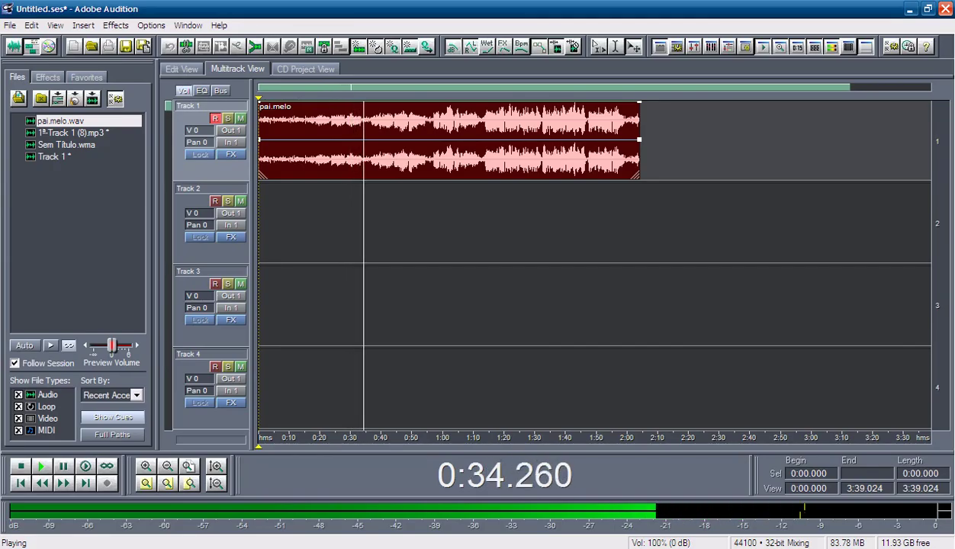
pyautogui.press('space')
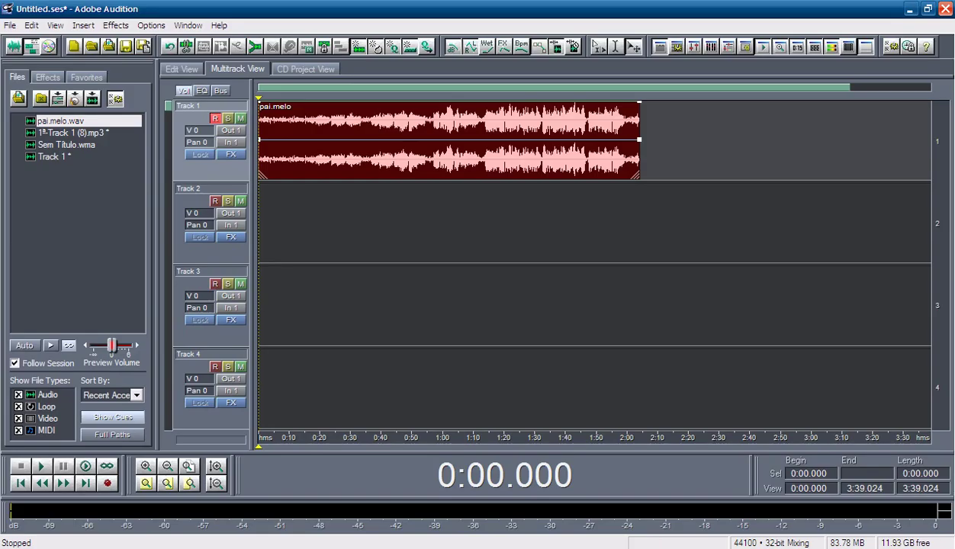
# Switch to Firefox to view the Pública folder on SkyDrive and return to Adobe Audition.
pyautogui.hotkey('alt', 'Tab')
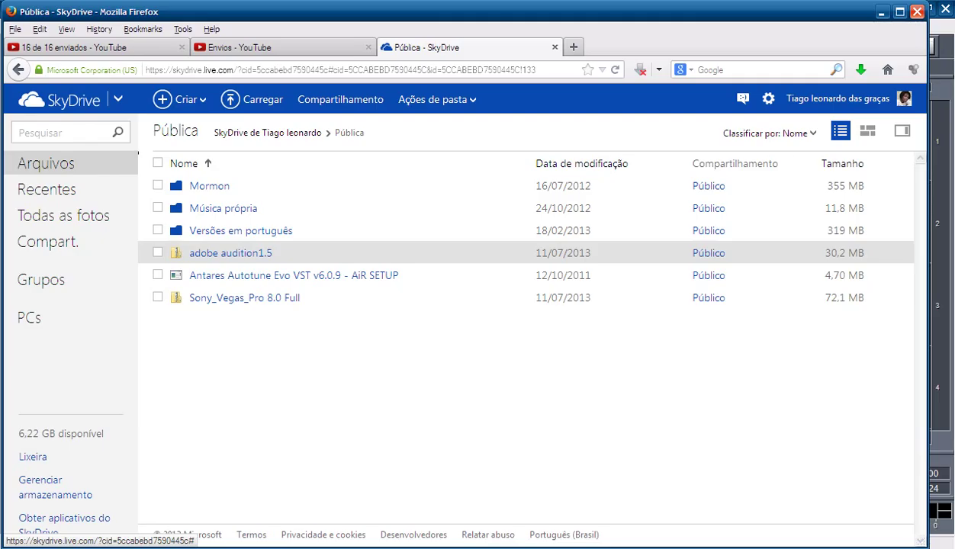
pyautogui.hotkey('alt', 'Tab')
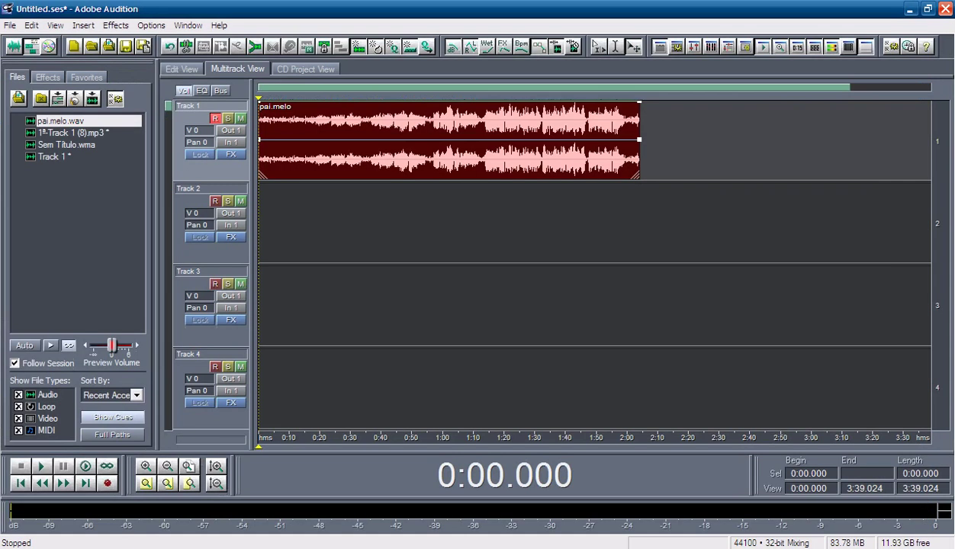